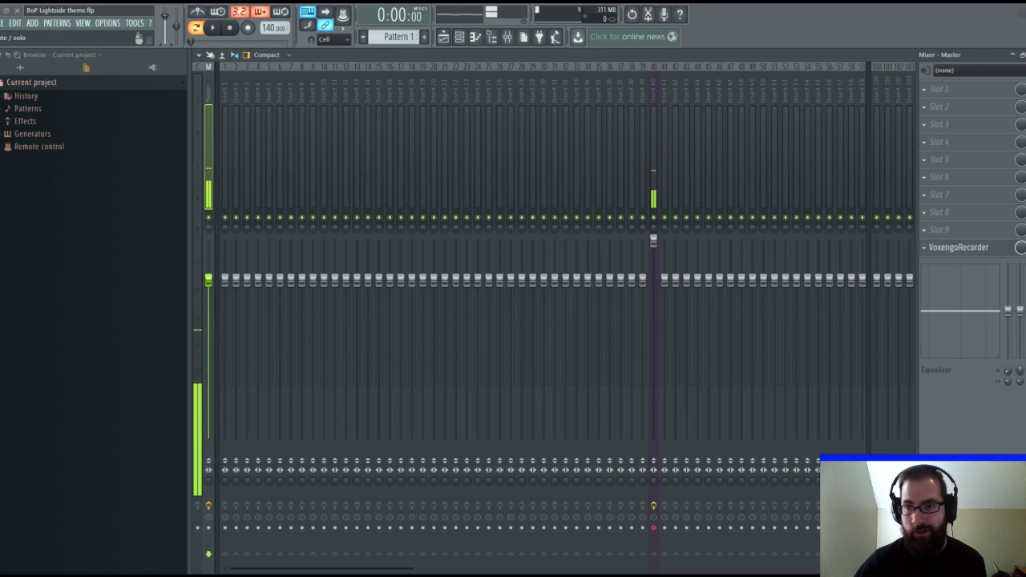
Close the mixer and add Kontakt 5 from the installed VST generators as a new channel in the Channel rack.
key(Escape)
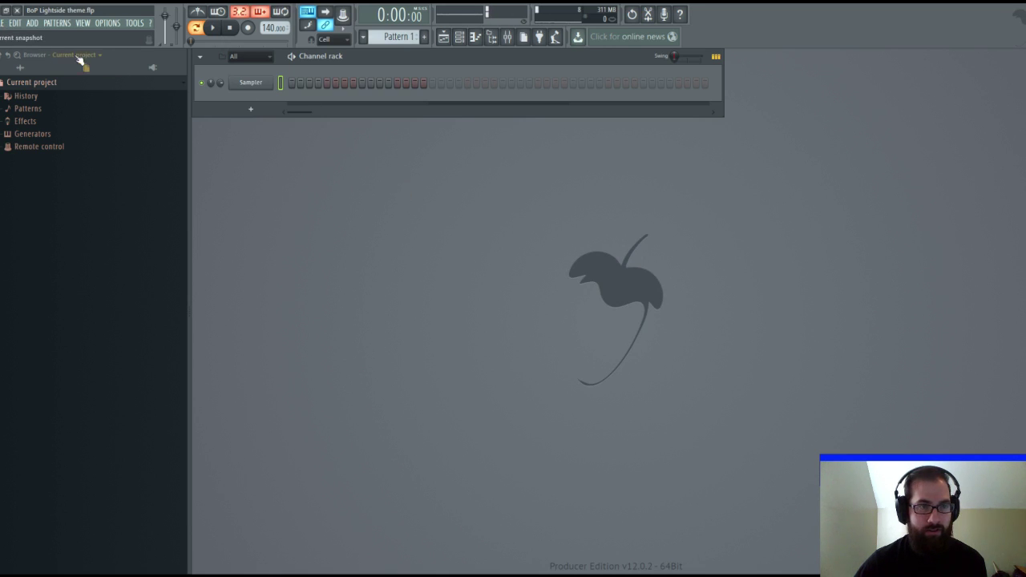
click(162, 71)
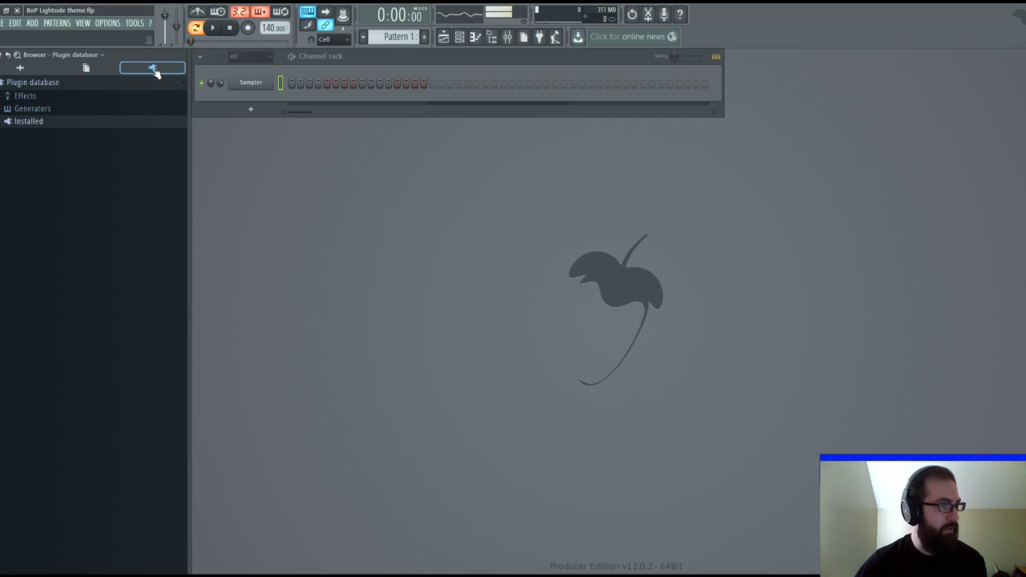
click(32, 121)
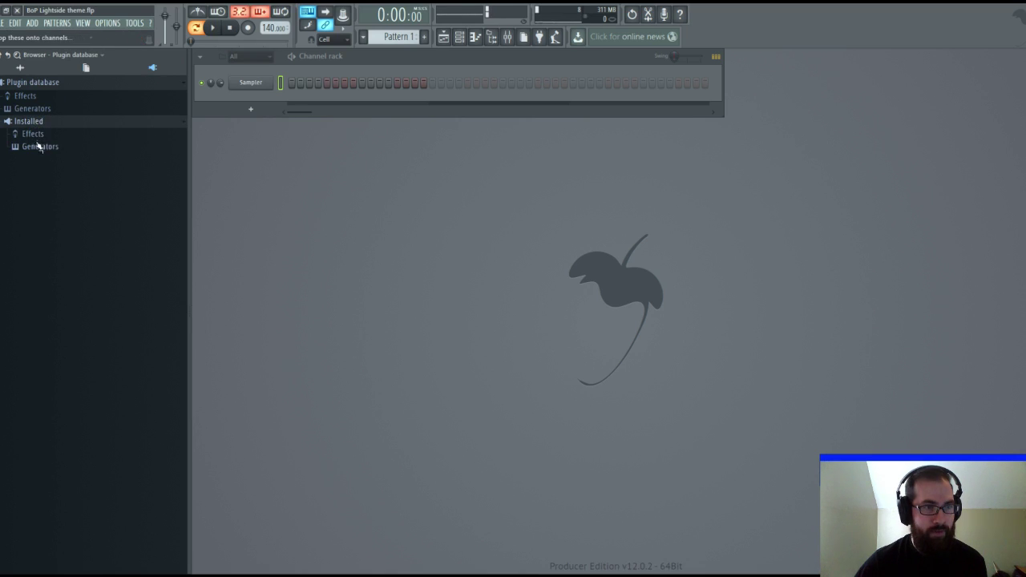
click(39, 147)
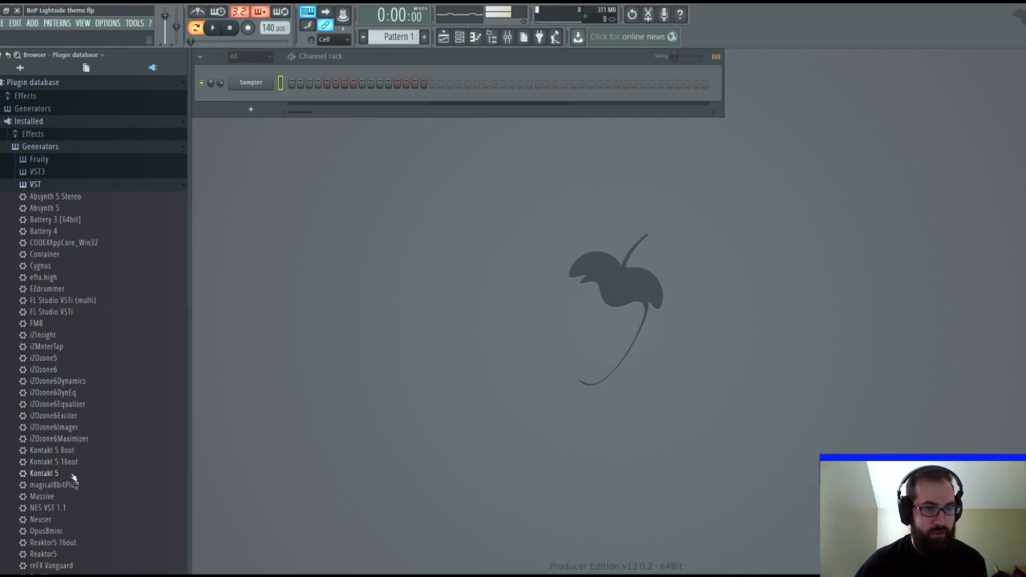
drag(102, 489, 275, 362)
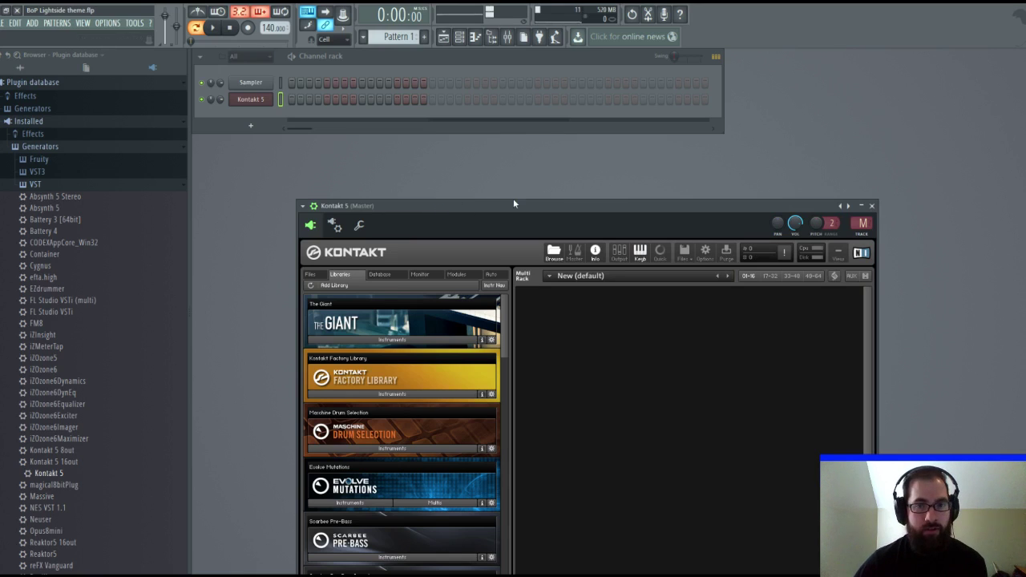
drag(514, 201, 456, 104)
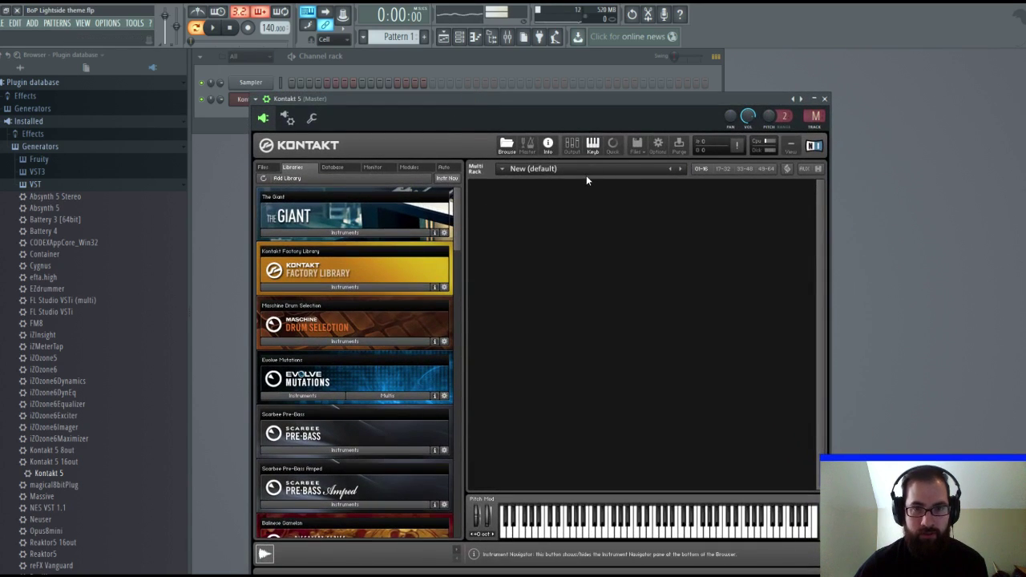
Load Violins_Tremolo into the Kontakt rack from the Quick-Load Adagietto library's Individual Sections violins.
click(613, 146)
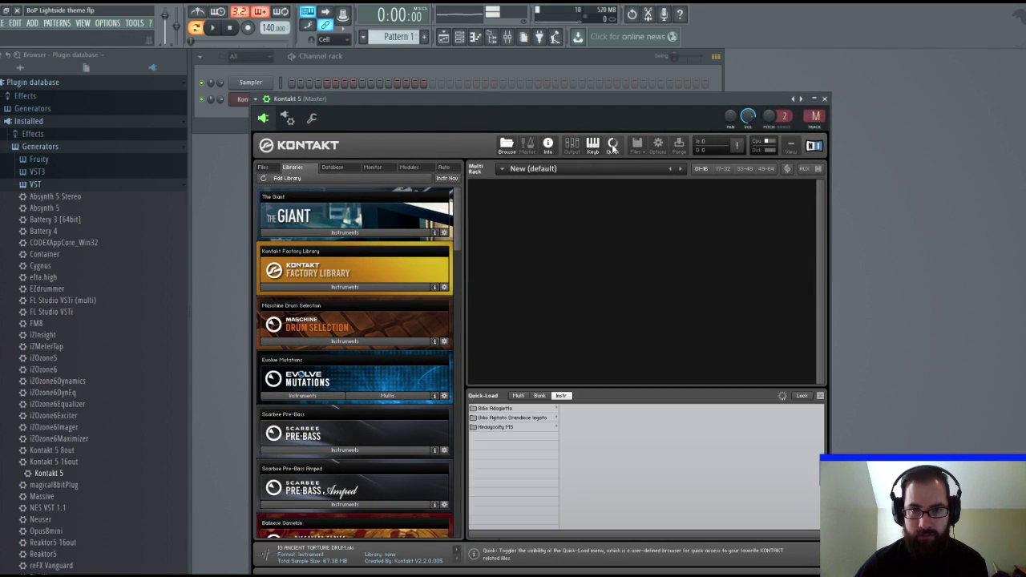
click(524, 409)
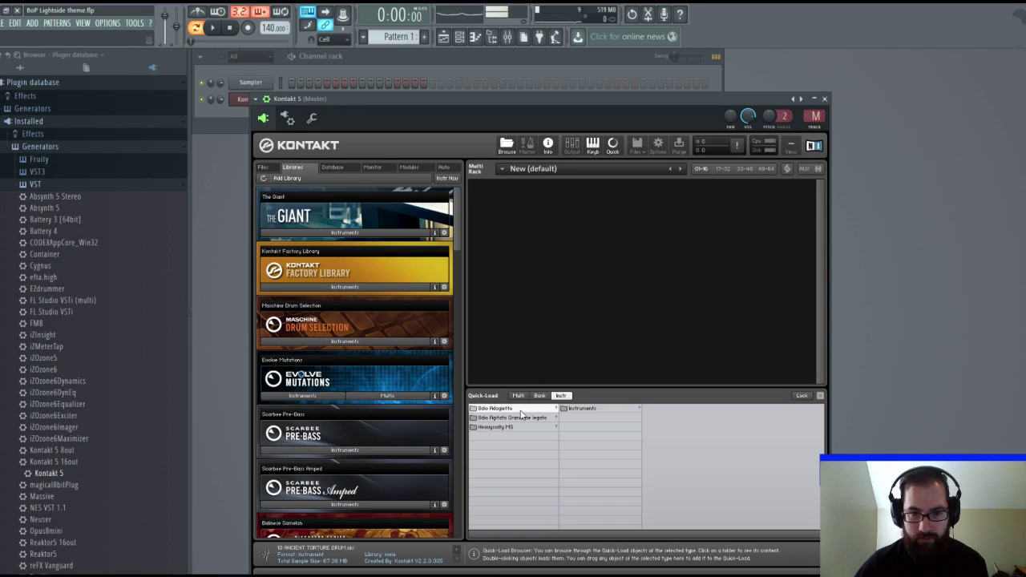
click(575, 409)
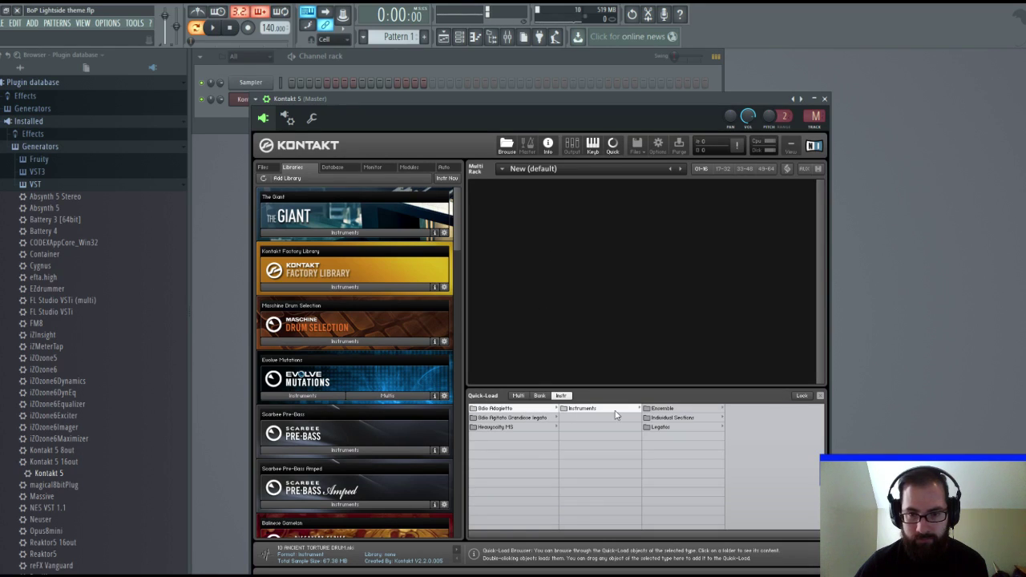
click(666, 417)
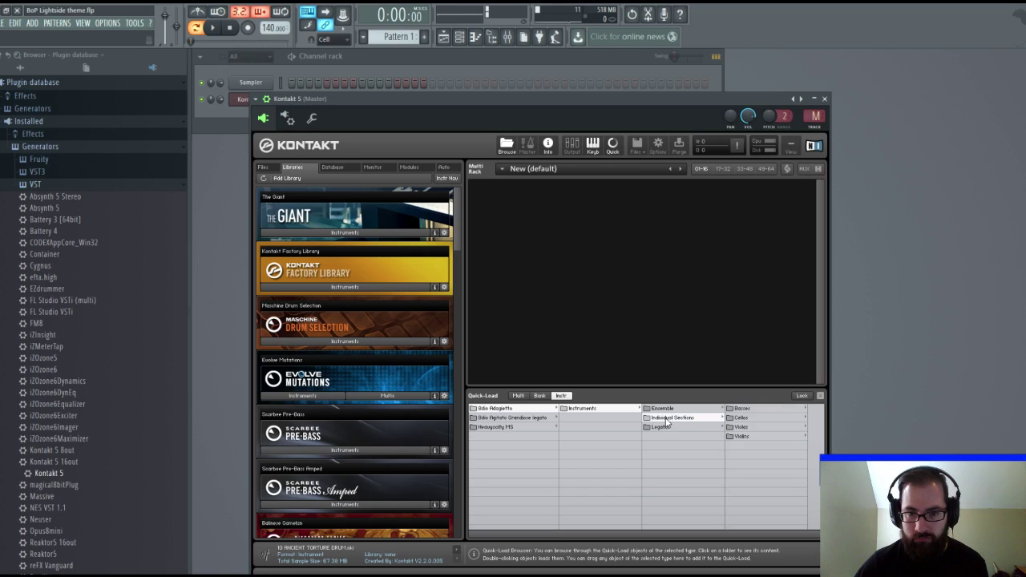
click(743, 437)
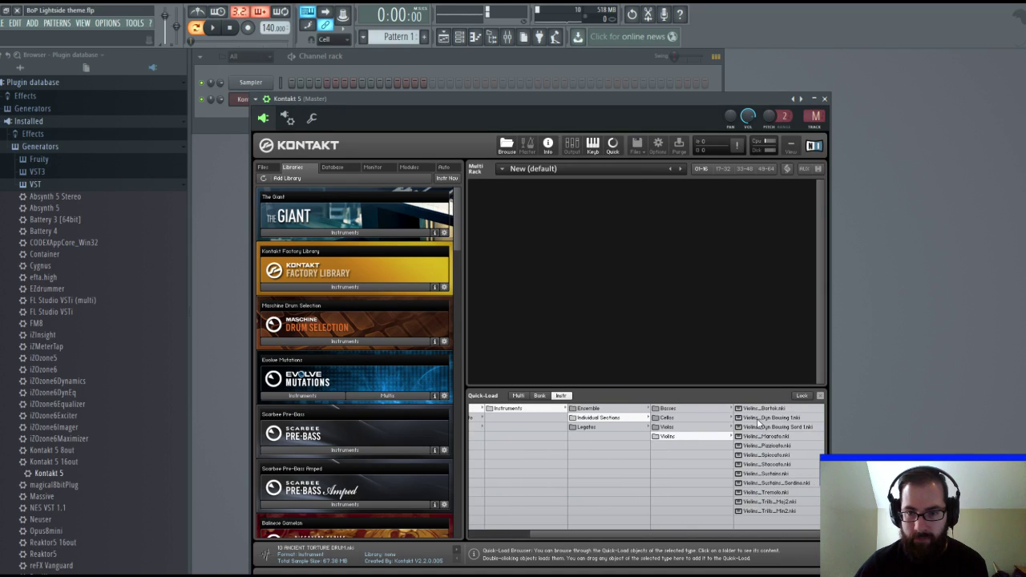
click(770, 493)
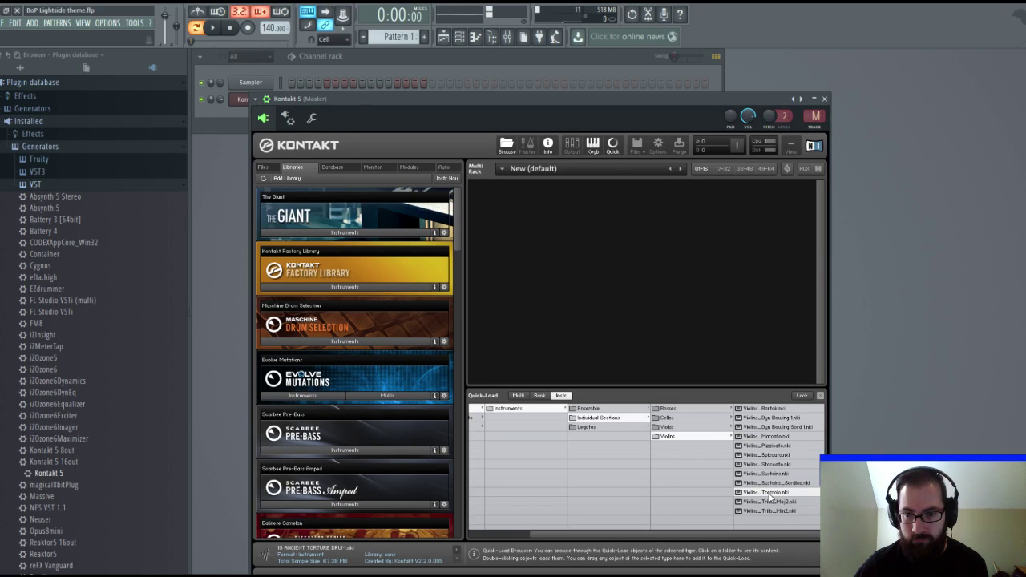
double_click(770, 494)
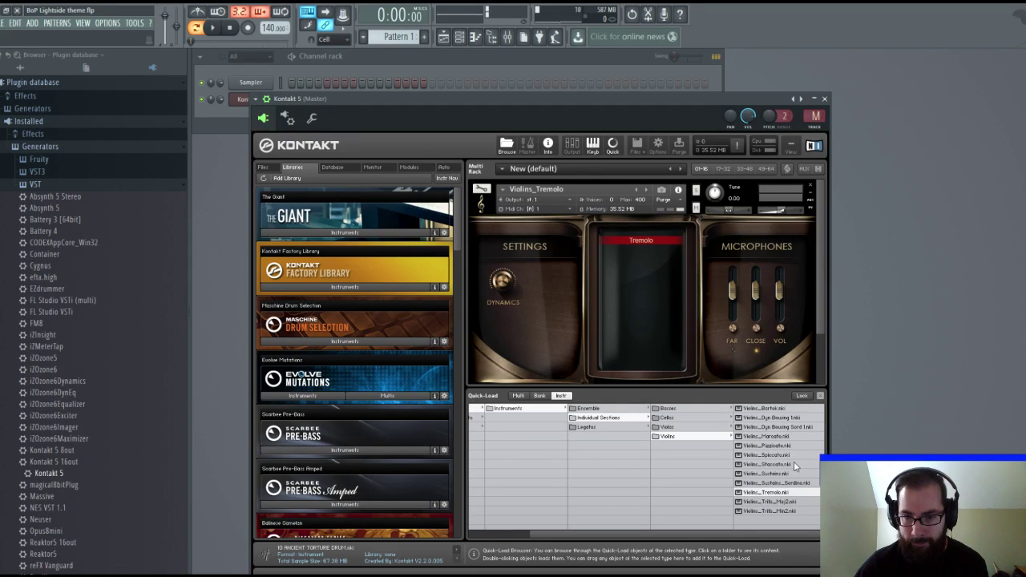
Add the Violins_Staccato and Violins_Sustains instruments to the Kontakt rack and hide the Quick-Load browser.
click(770, 465)
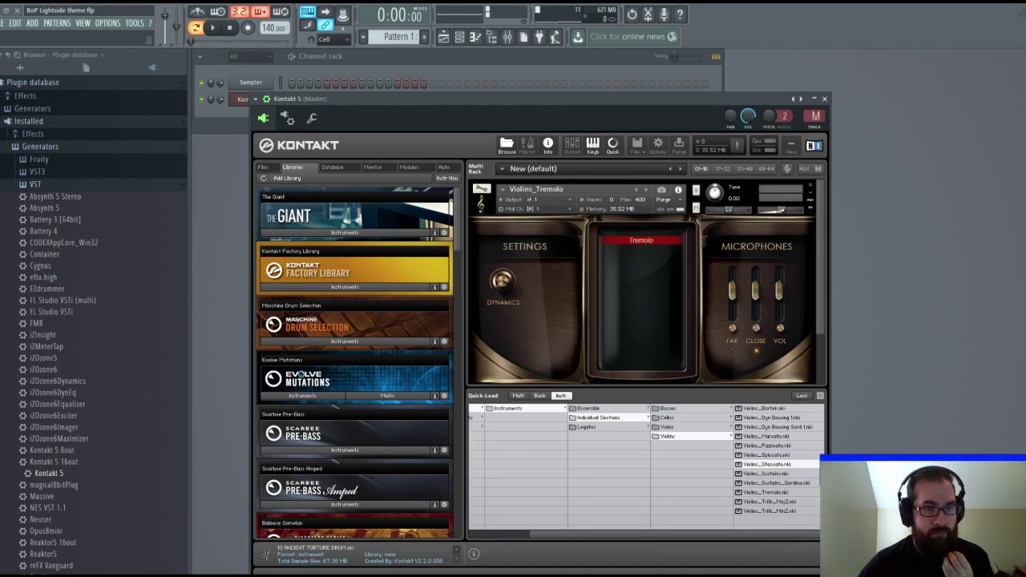
drag(822, 251, 821, 383)
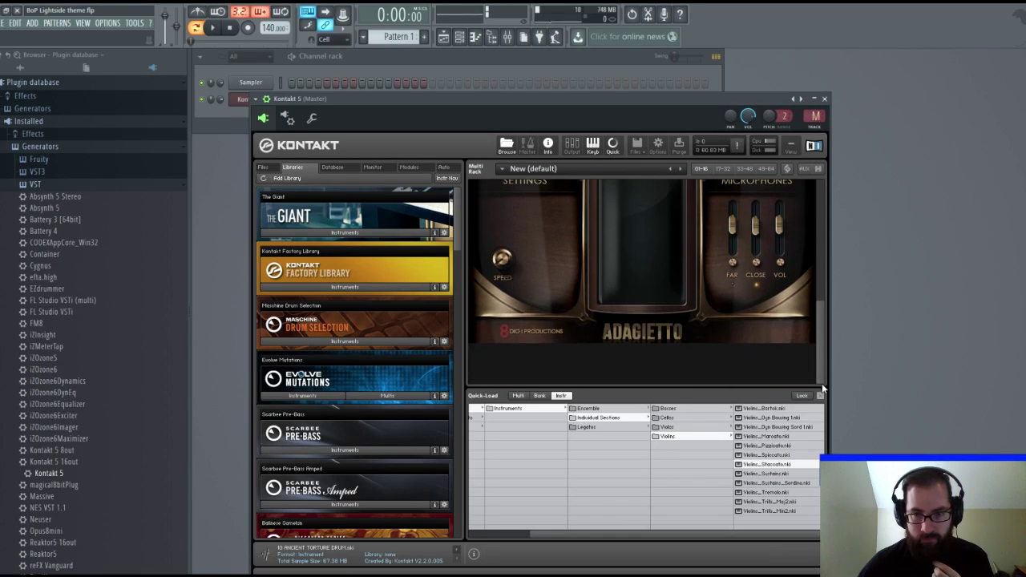
click(771, 475)
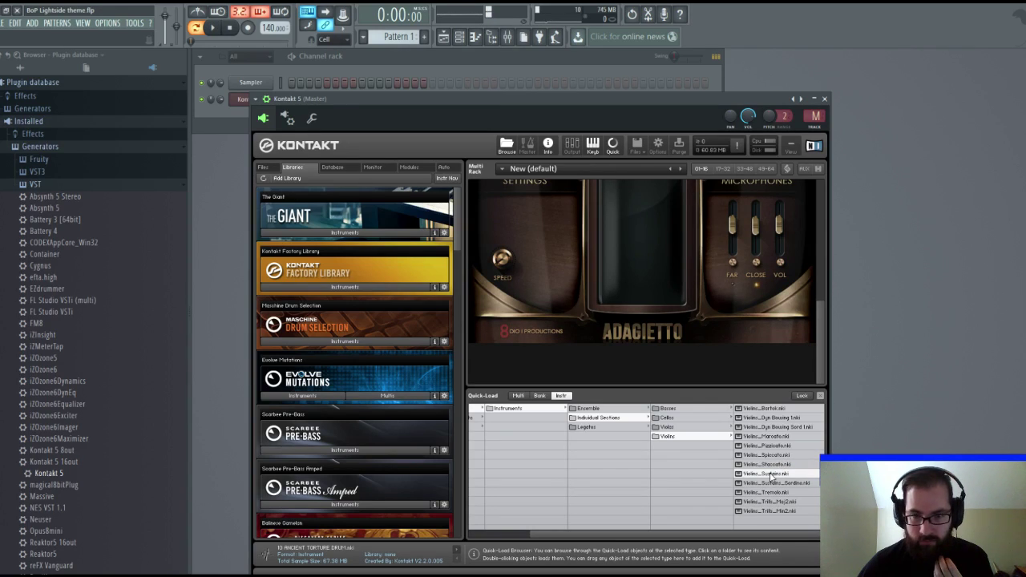
double_click(771, 474)
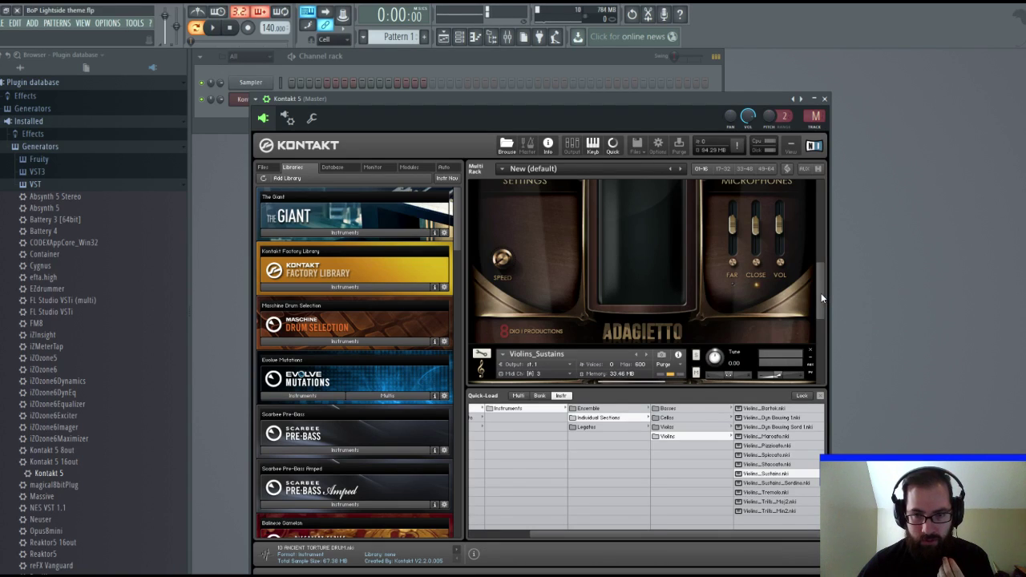
drag(819, 292, 818, 362)
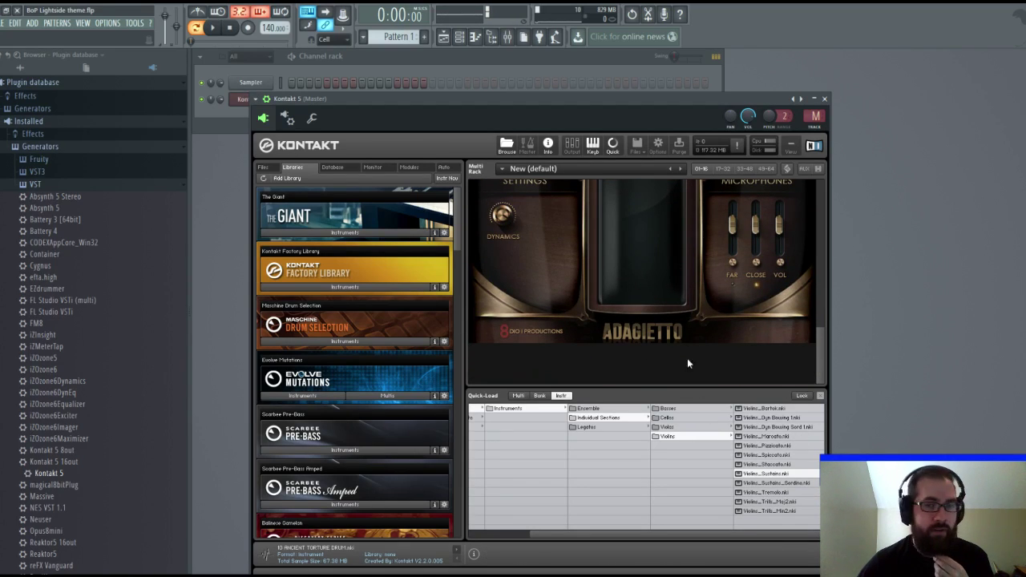
click(819, 395)
Load 08 Horn Solo True Legato from the CineBrass Core library into the Kontakt rack.
drag(457, 234, 462, 327)
drag(464, 376, 457, 539)
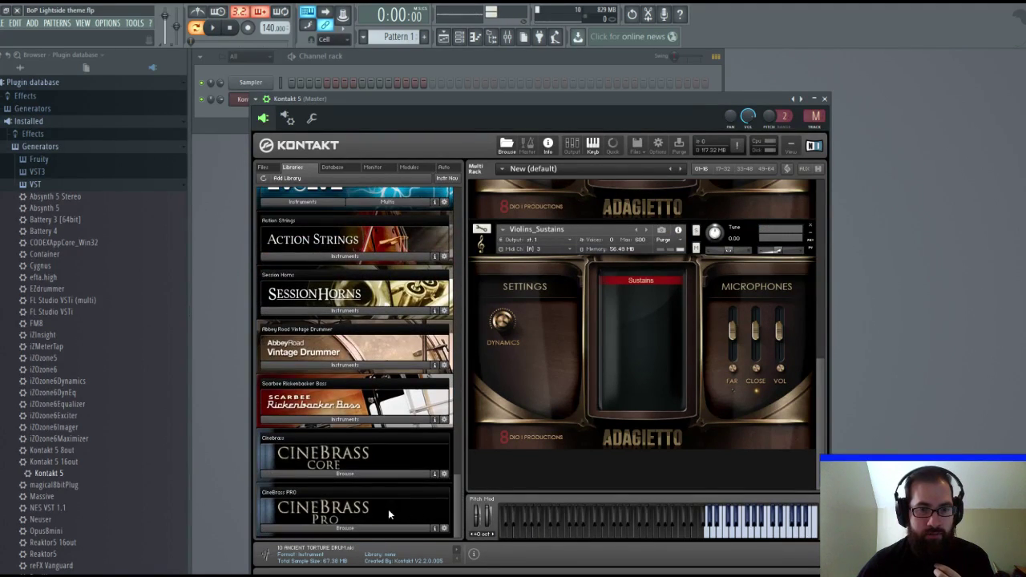
click(355, 476)
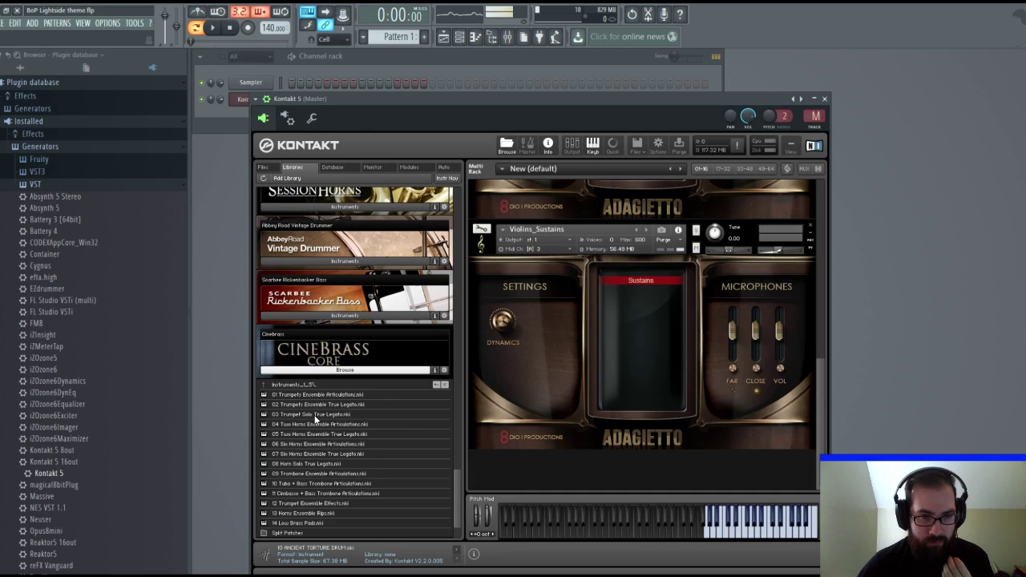
click(296, 462)
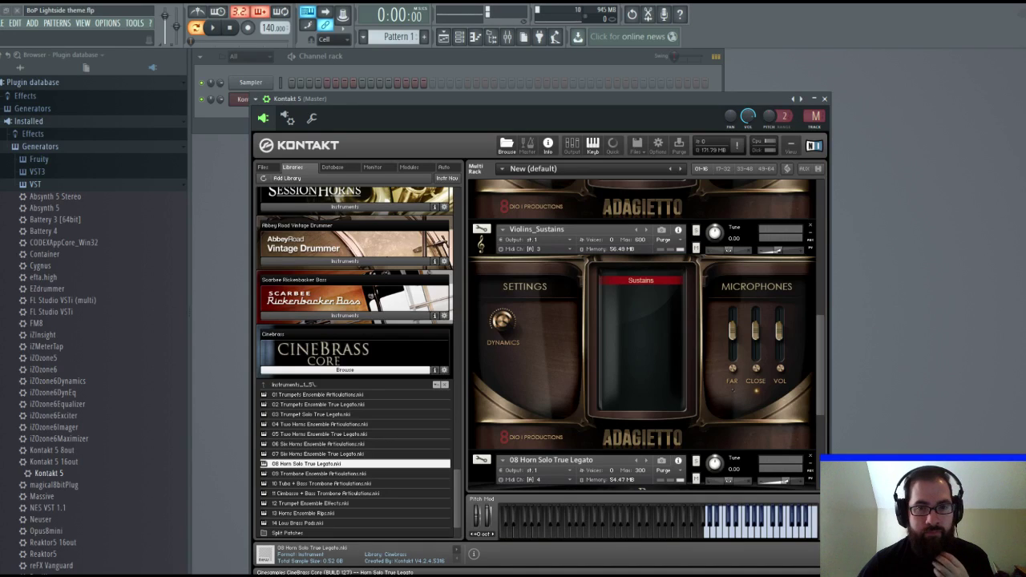
Route the Kontakt 5 channel to mixer track 1 and collapse the CineBrass Core instrument list.
drag(520, 101, 521, 86)
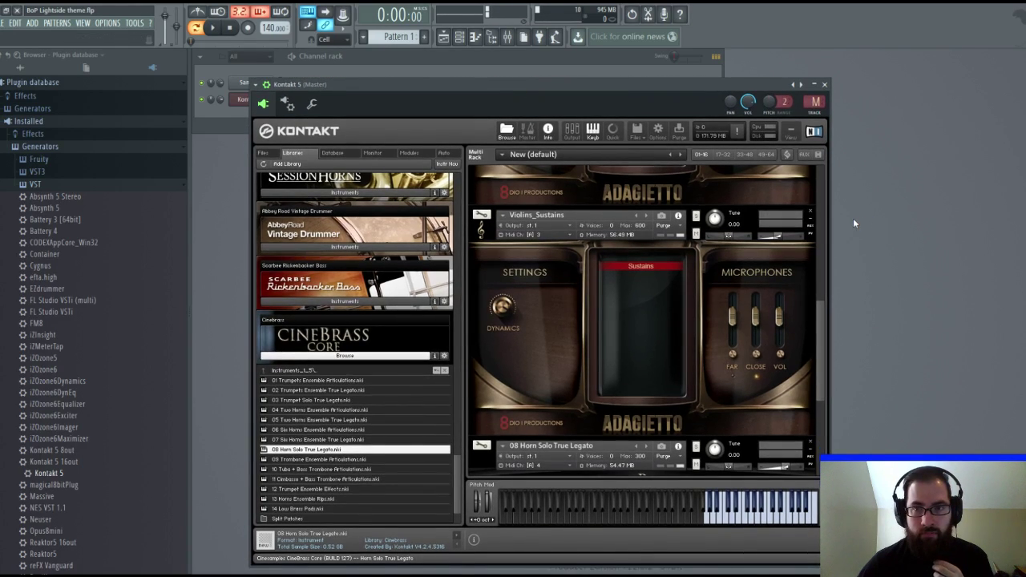
scroll(813, 101, up, 1)
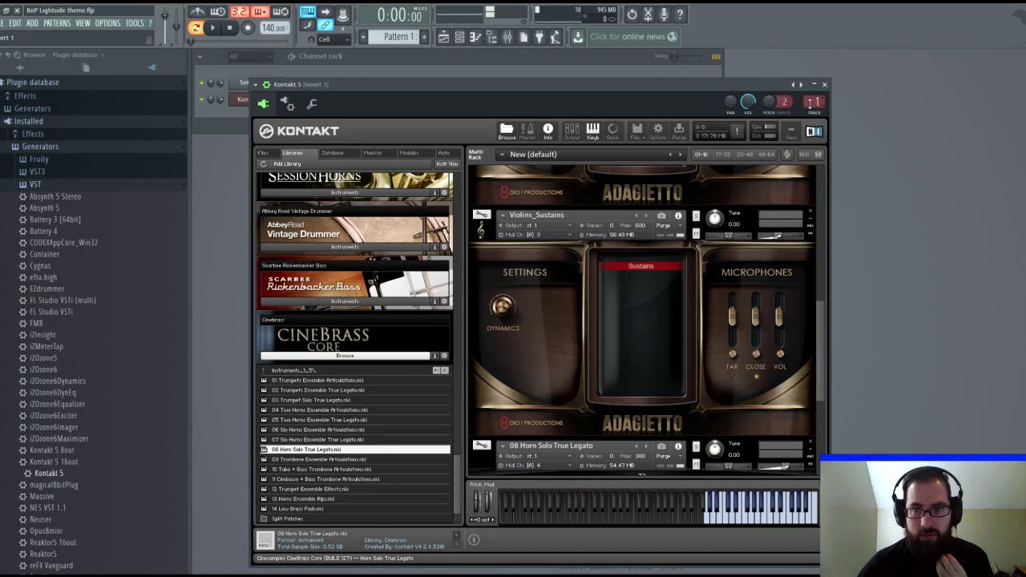
click(359, 356)
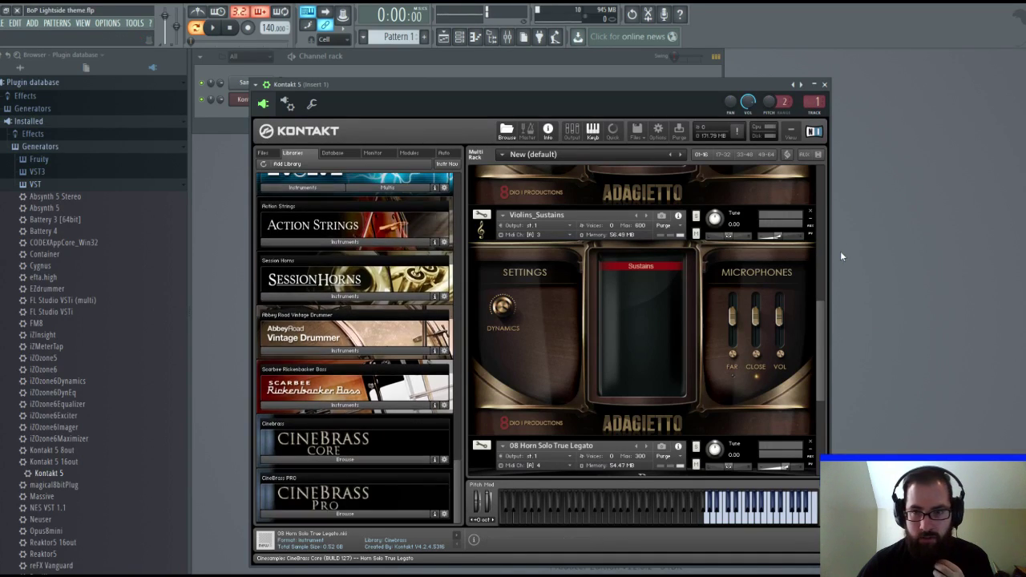
drag(819, 308, 818, 423)
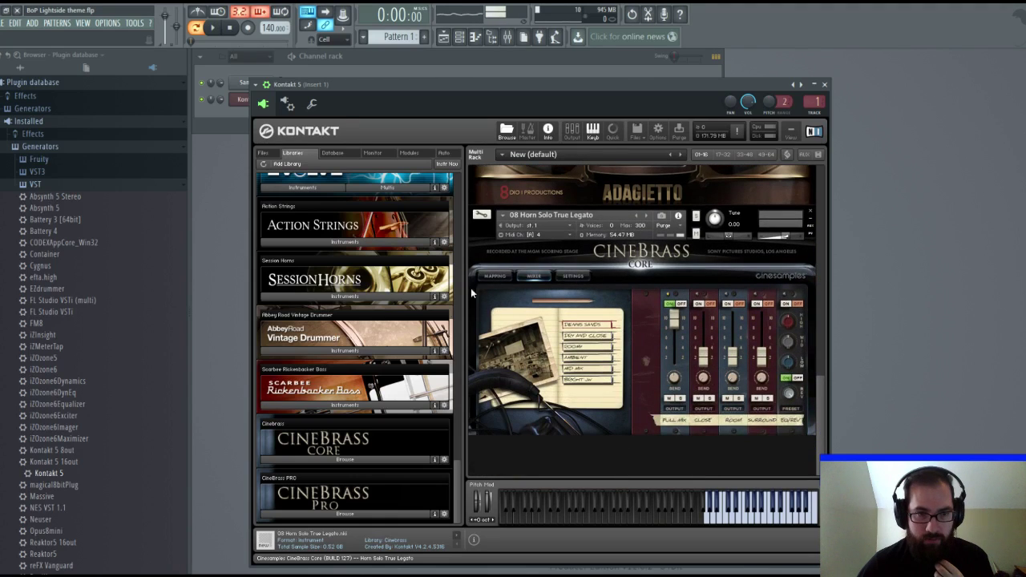
Load Alicias Keys.nki from the Alicia's Keys library into the Kontakt rack below the solo horn.
scroll(455, 356, up, 5)
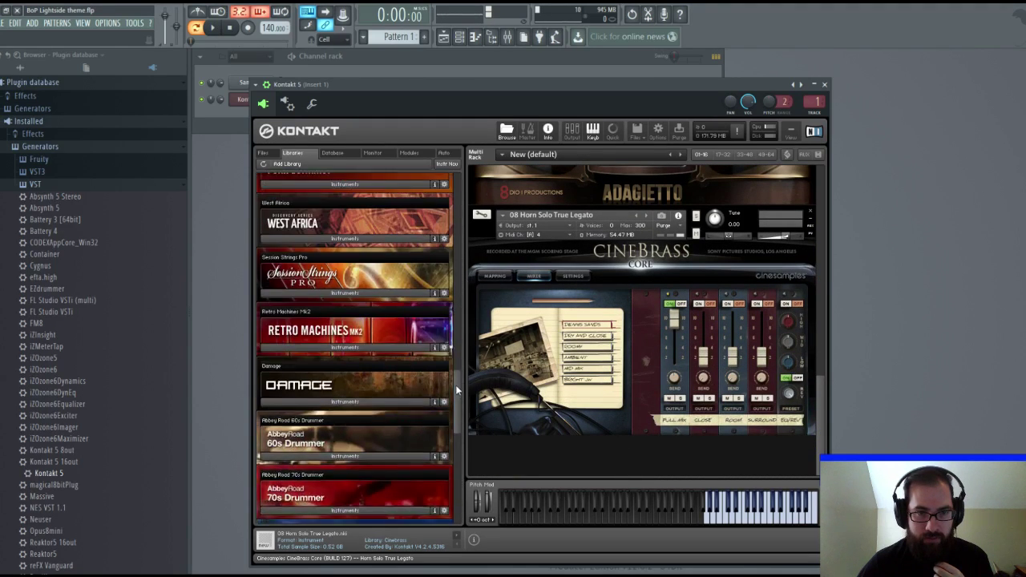
drag(455, 356, 453, 311)
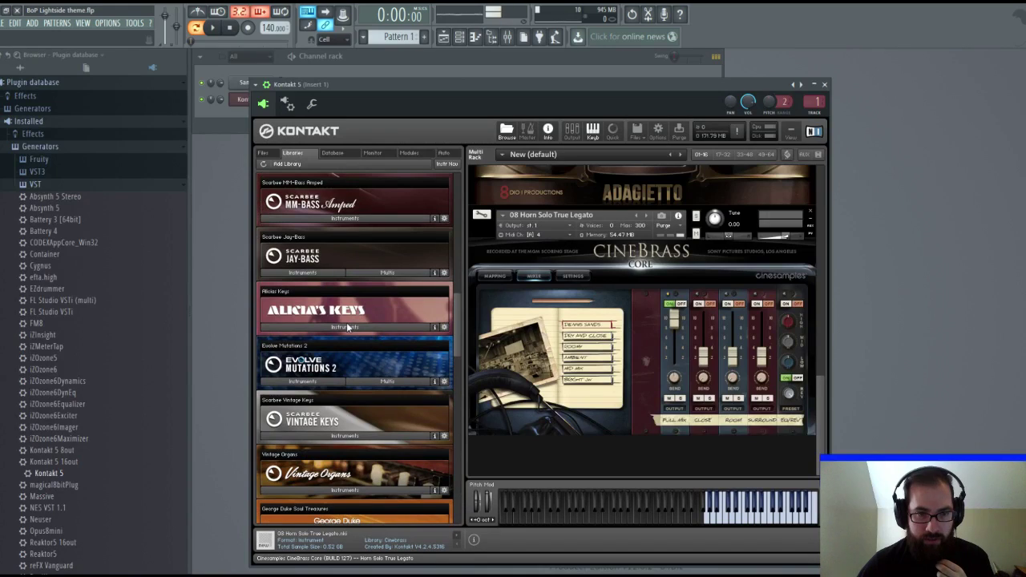
click(353, 327)
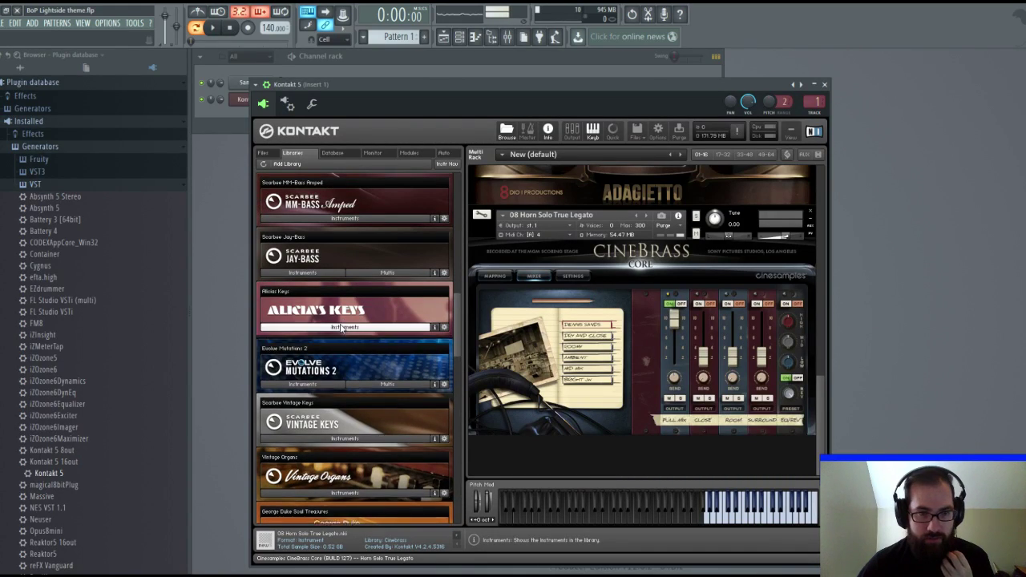
click(290, 345)
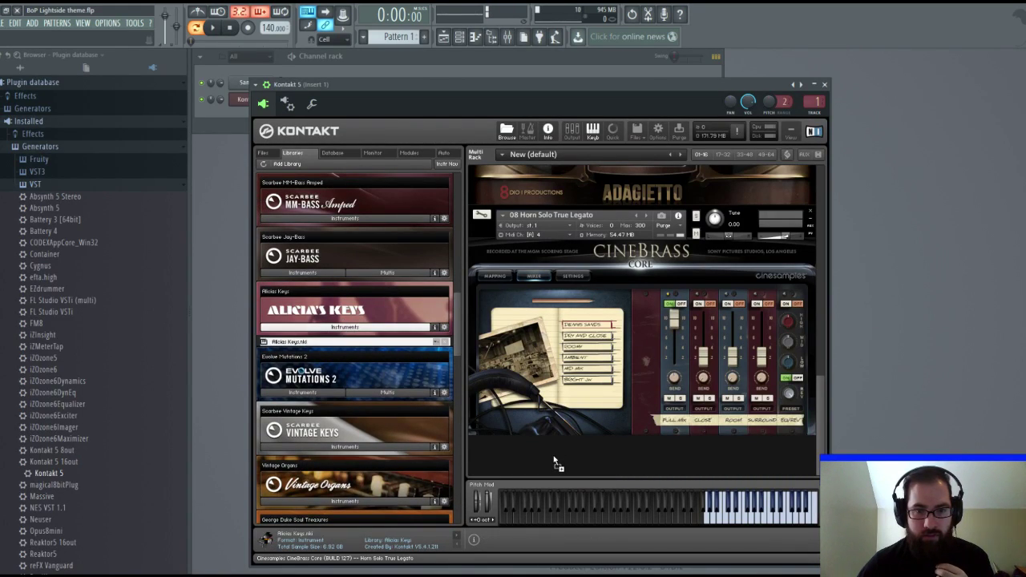
drag(553, 459, 555, 453)
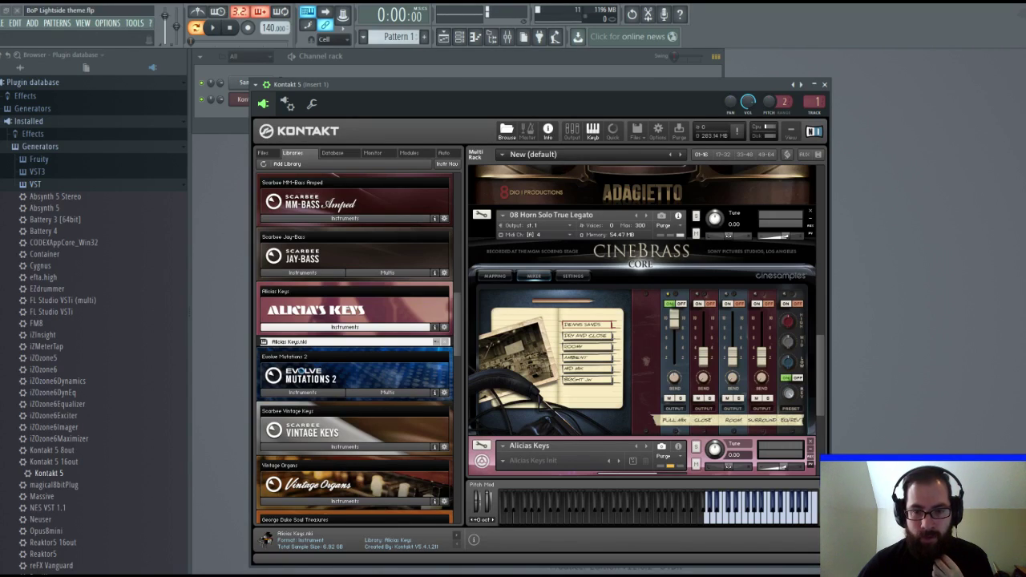
Set the Alicias Keys snapshot to Audience Big Auditorium and close the Kontakt 5 window.
drag(818, 357, 818, 403)
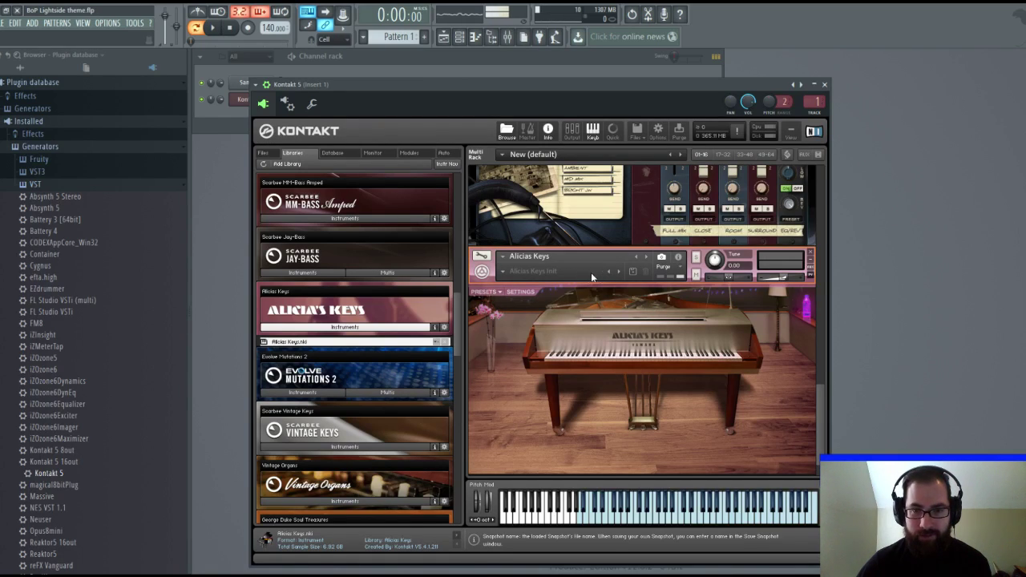
click(504, 272)
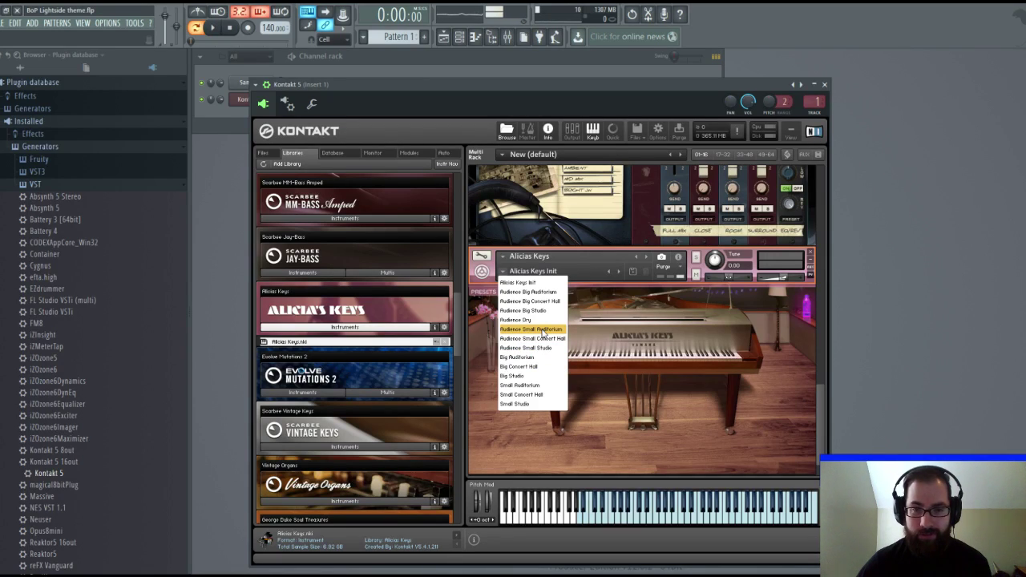
click(548, 293)
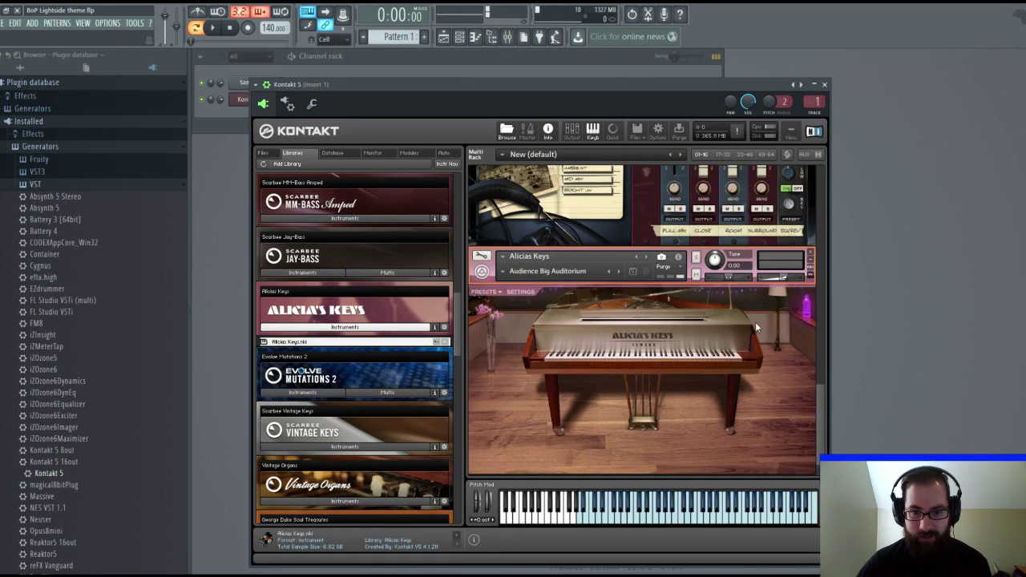
drag(824, 397, 849, 216)
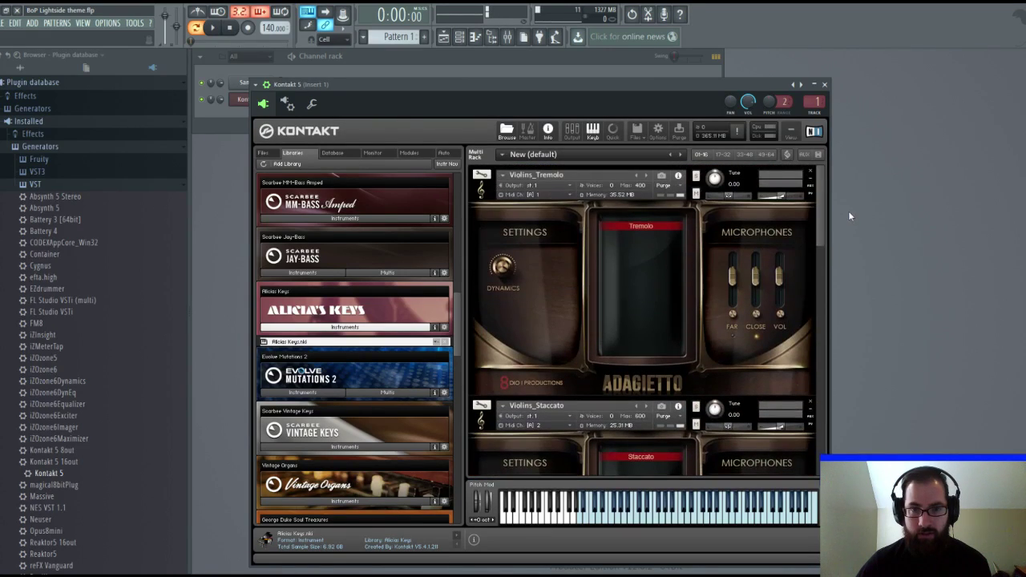
click(825, 84)
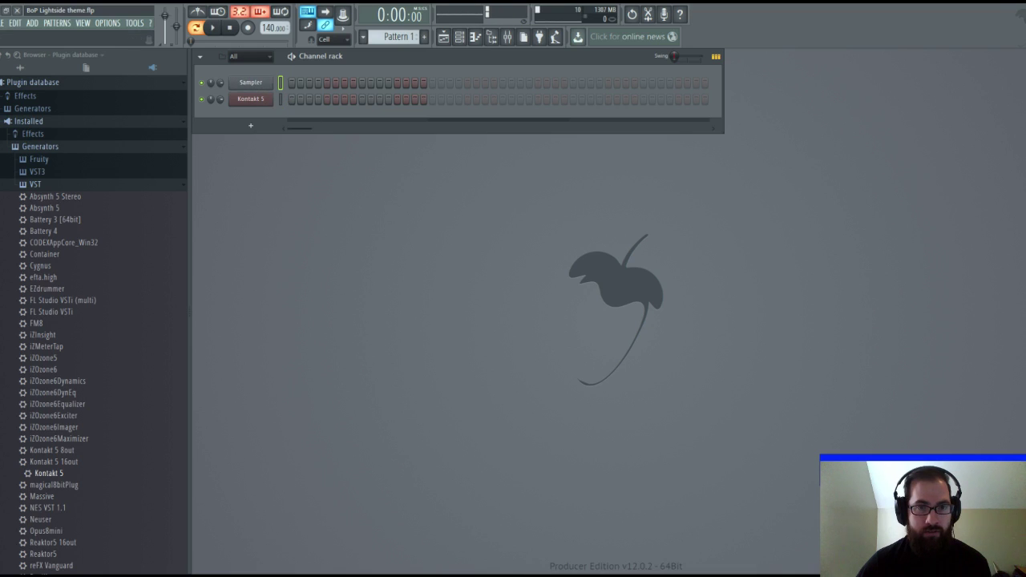
Replace the Sampler channel with a MIDI Out channel and clone it, setting the clone to MIDI channel 2.
key(alt+Delete)
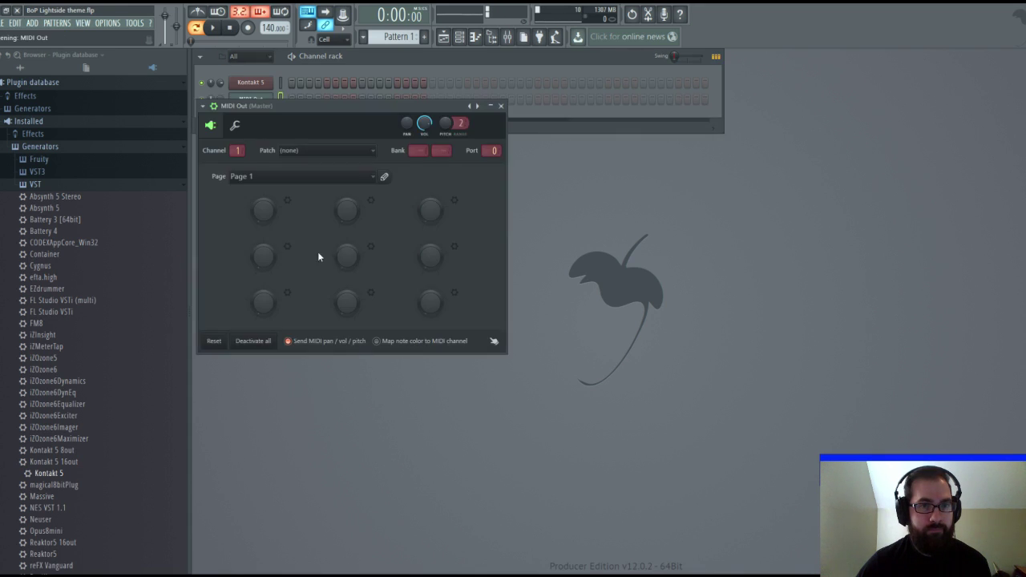
drag(334, 110, 470, 152)
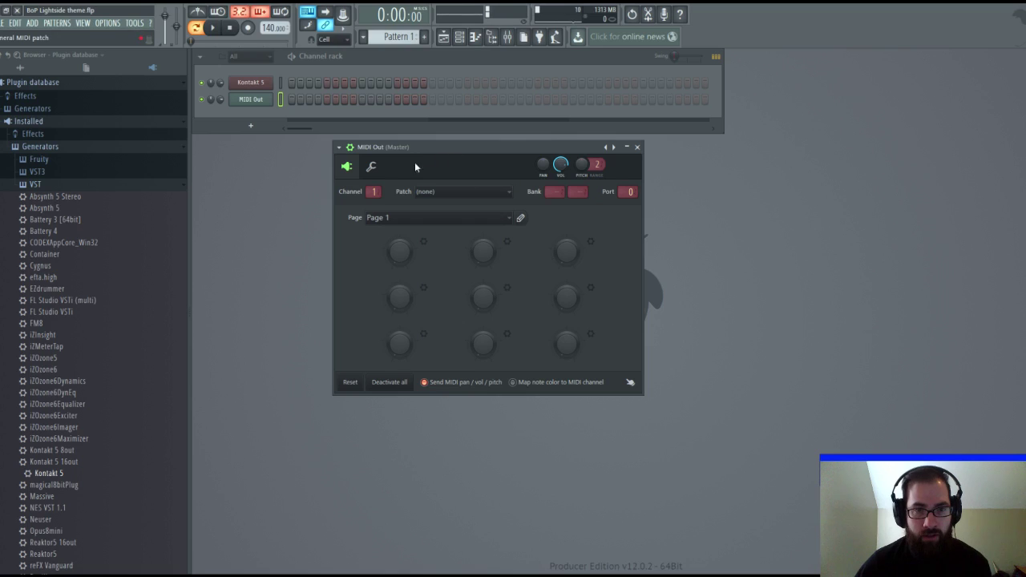
click(253, 101)
key(alt+c)
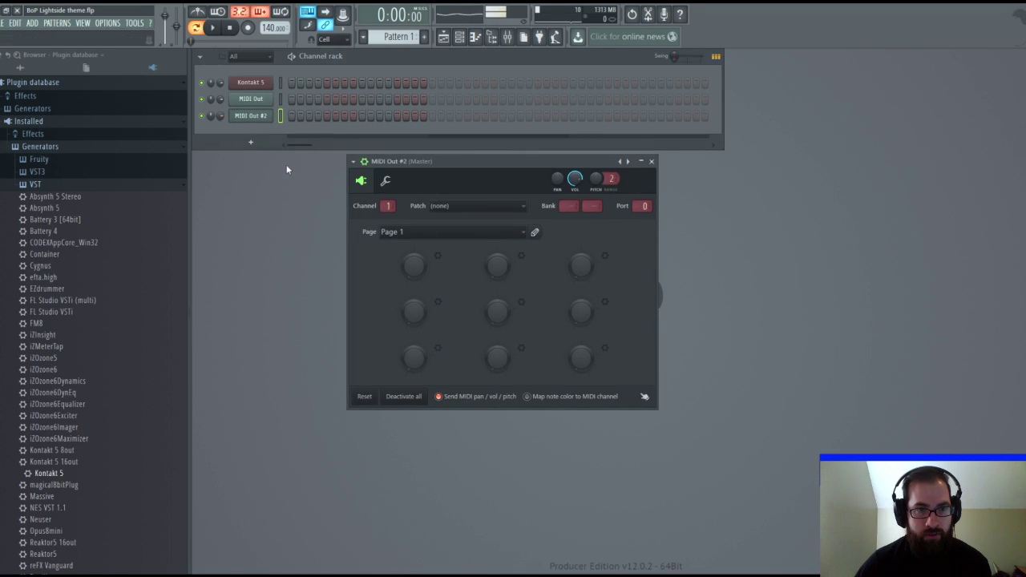
Clone the MIDI Out channel two more times, assigning the copies to MIDI channels 3 and 4.
click(255, 120)
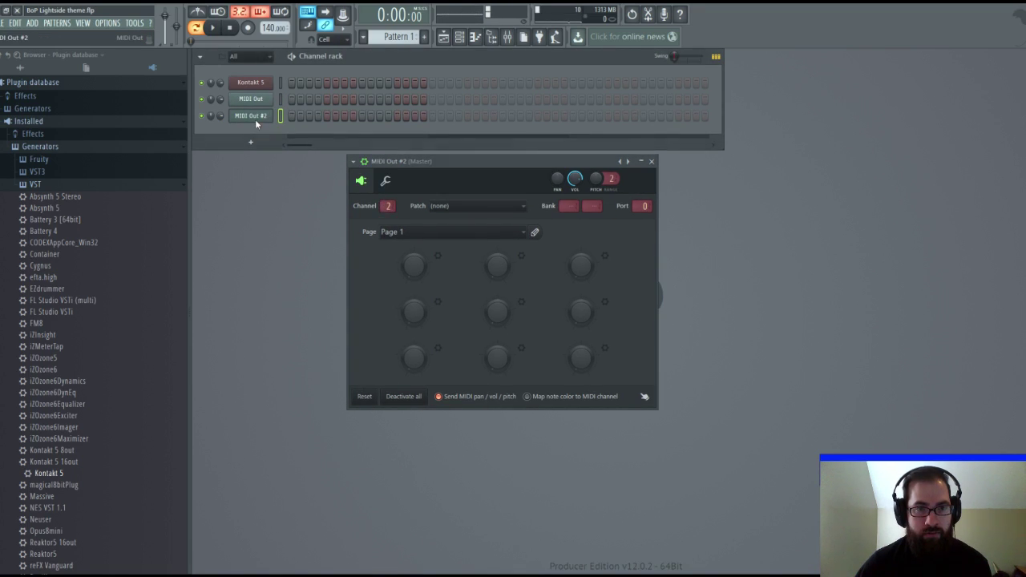
key(alt+c)
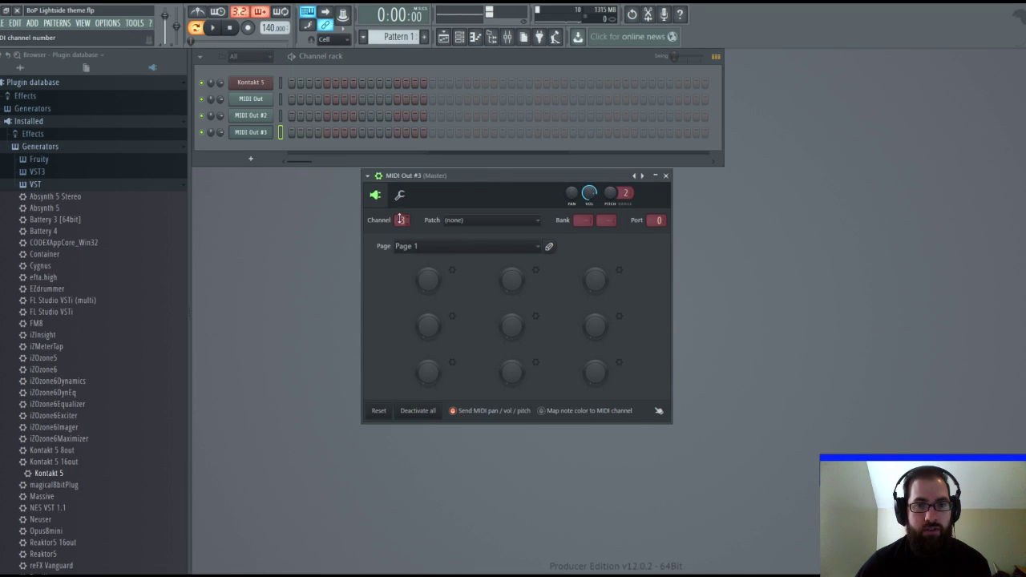
key(alt+c)
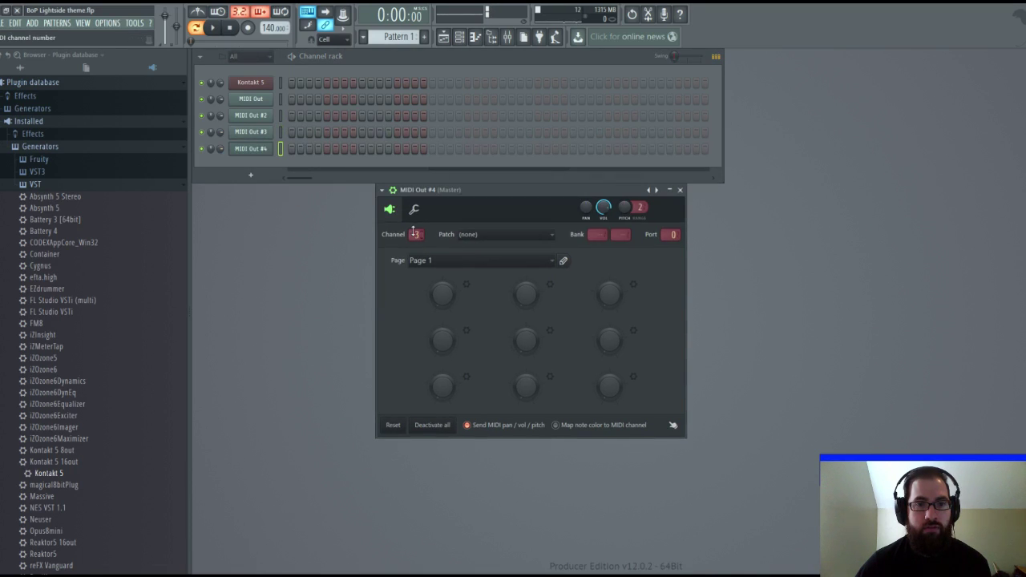
click(244, 148)
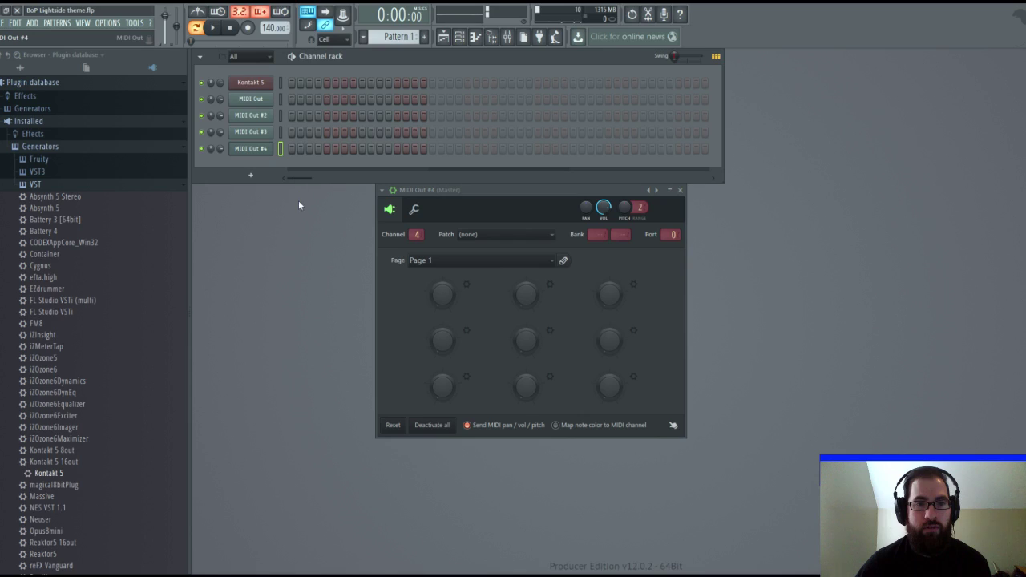
Add two more MIDI Out clones on MIDI channels 5 and 6, and close the MIDI Out window.
key(alt+c)
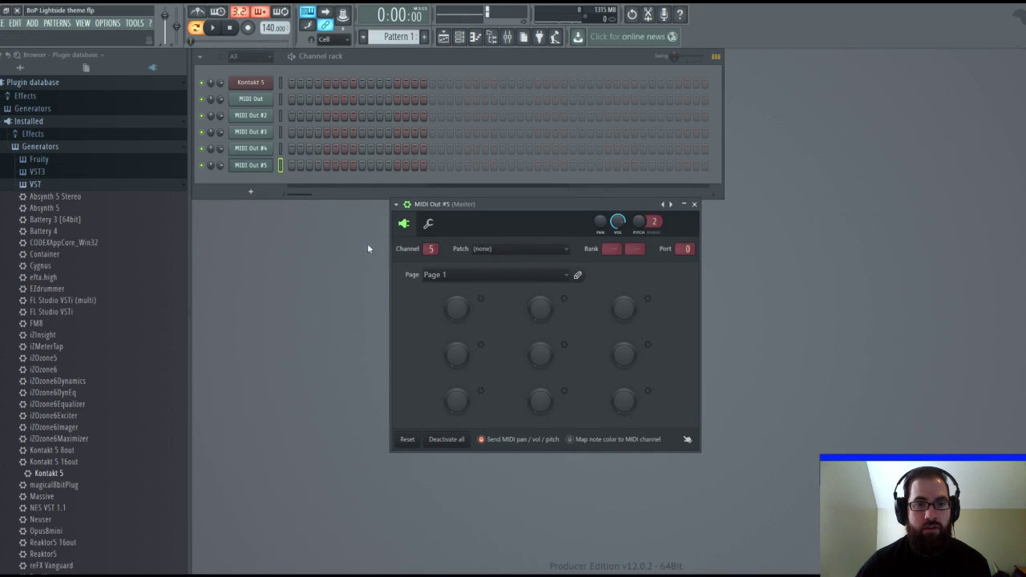
click(249, 165)
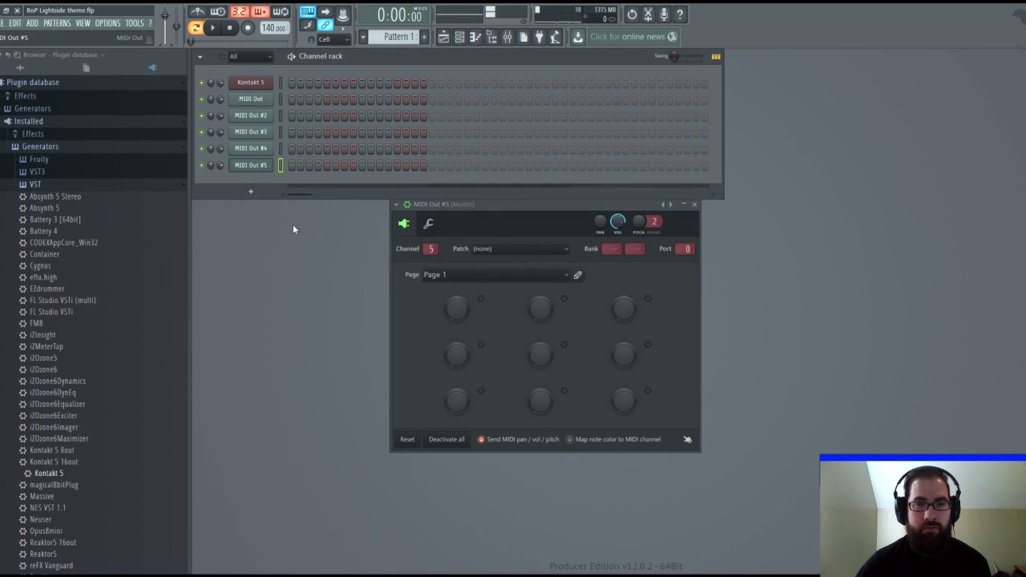
key(alt+c)
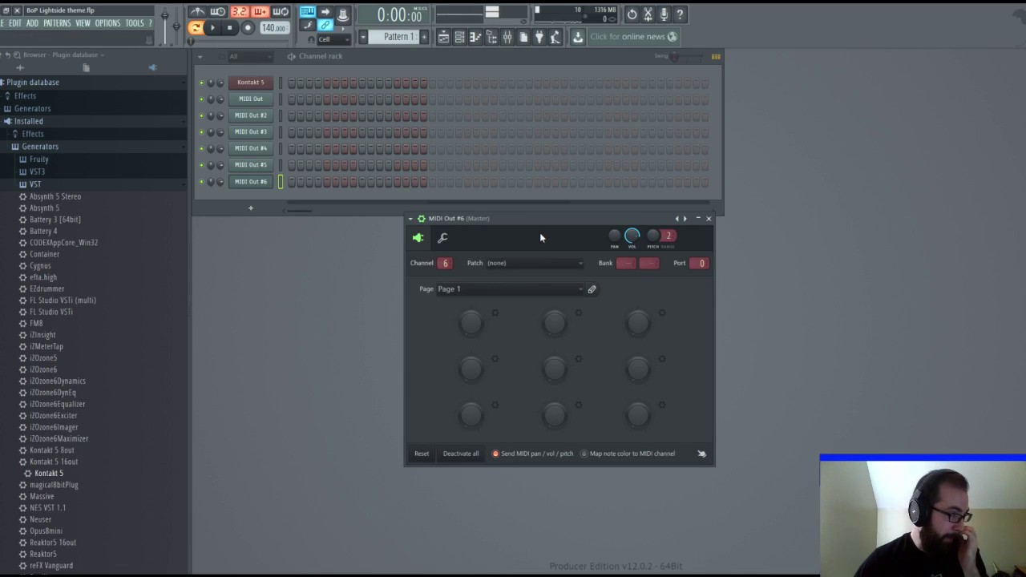
drag(567, 217, 499, 238)
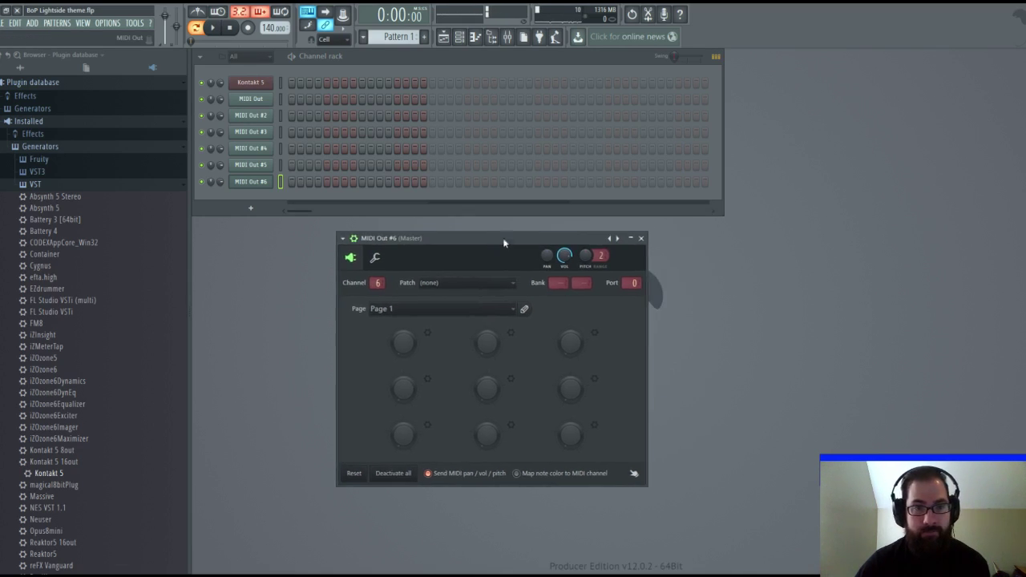
click(641, 239)
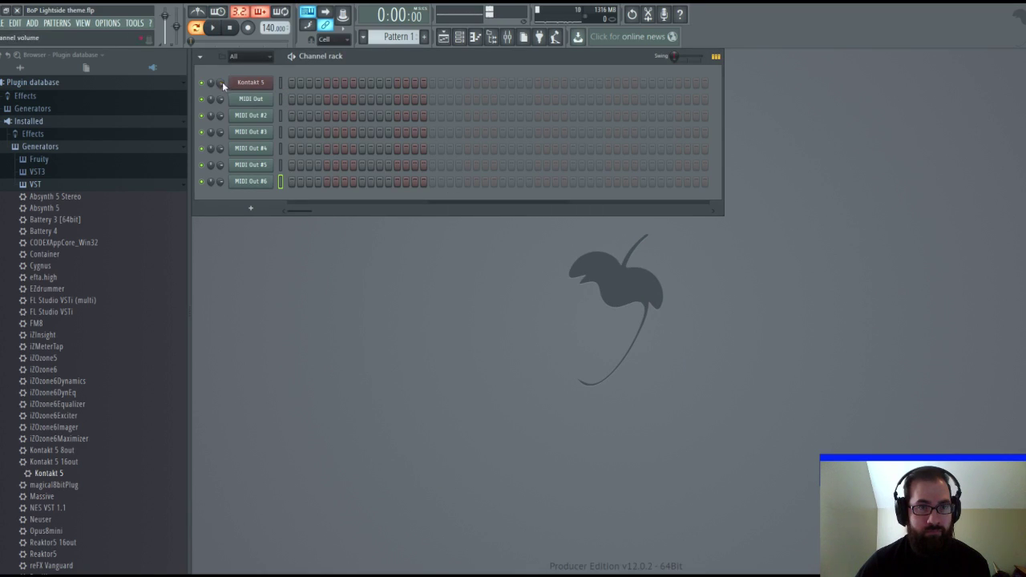
Set the Kontakt 5 wrapper's MIDI input port to 0 and return to the instrument rack view.
click(250, 84)
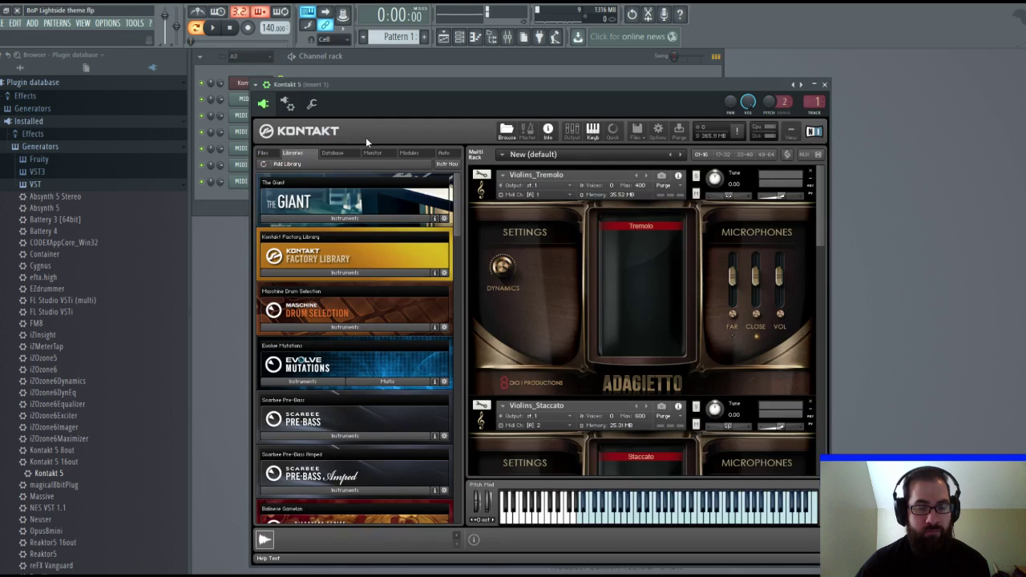
click(287, 104)
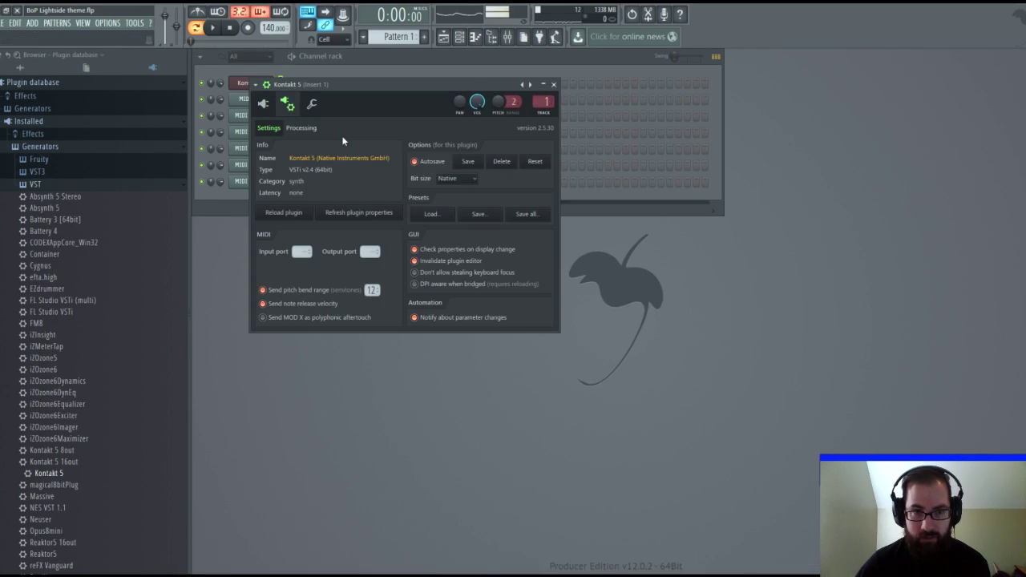
scroll(296, 251, up, 1)
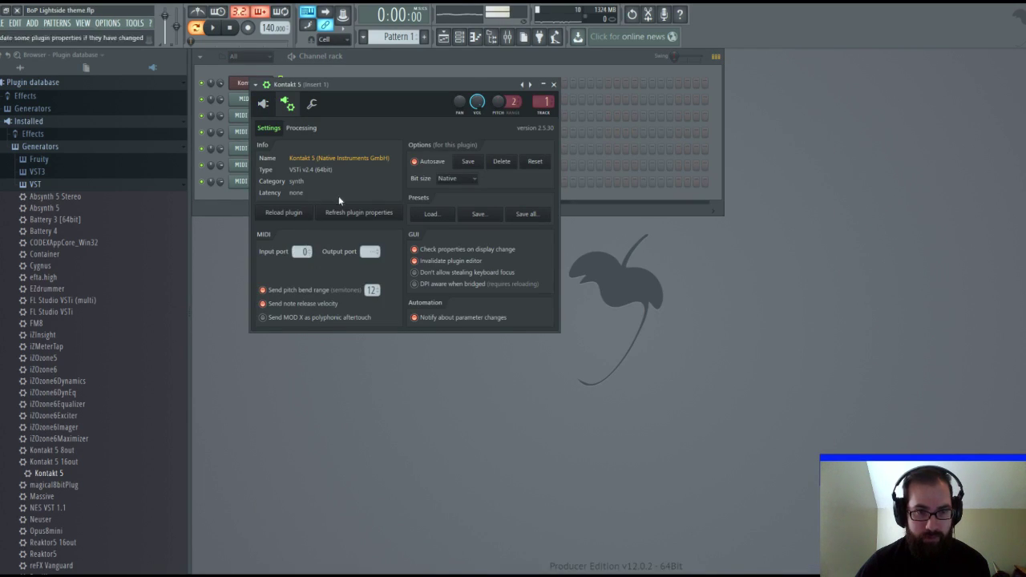
click(264, 105)
drag(434, 99, 489, 92)
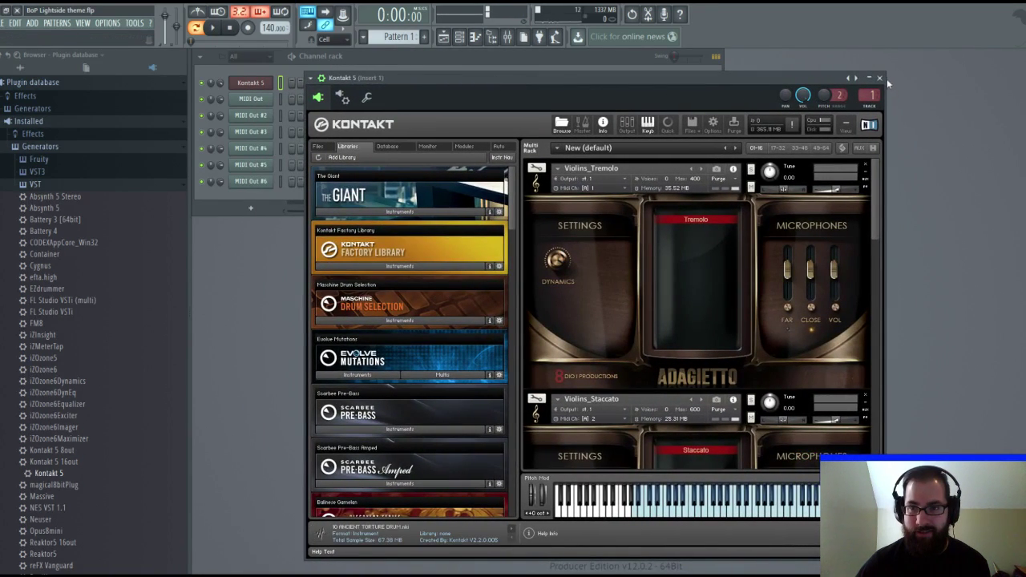
Enable the Far microphone on Violins_Tremolo, Violins_Staccato and Violins_Sustains, adjusting the microphone levels.
click(788, 272)
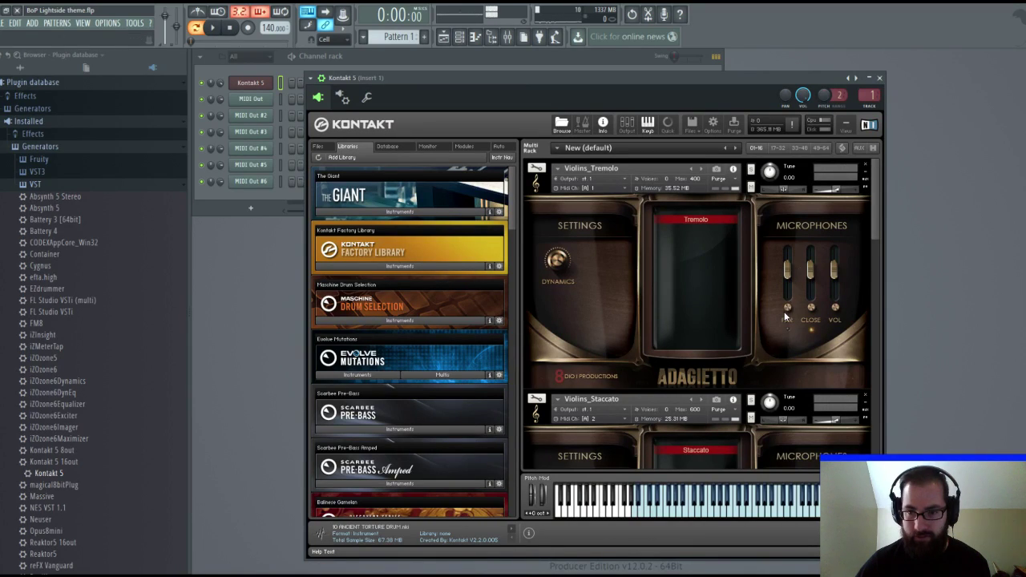
drag(788, 272, 811, 280)
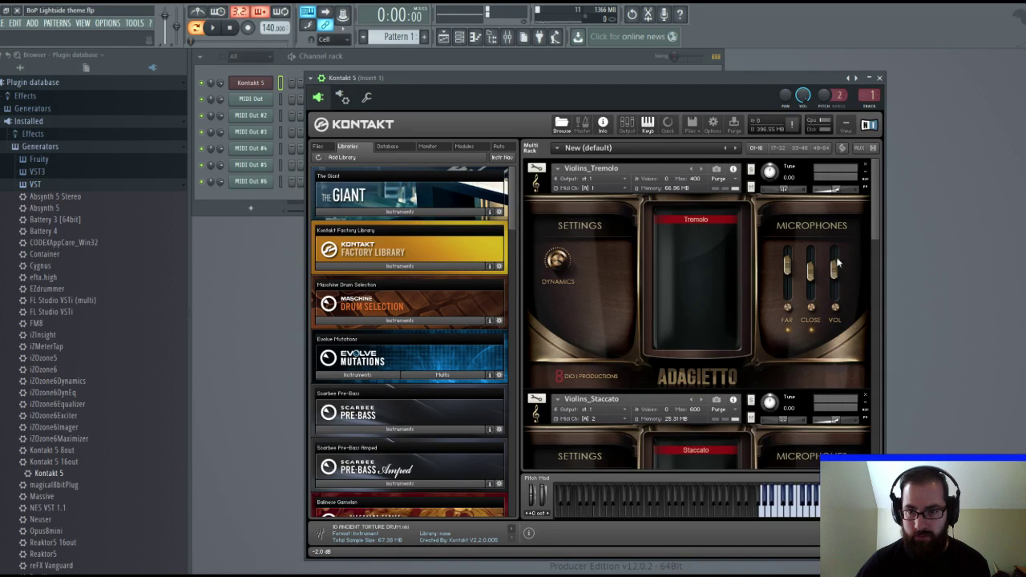
drag(876, 211, 873, 261)
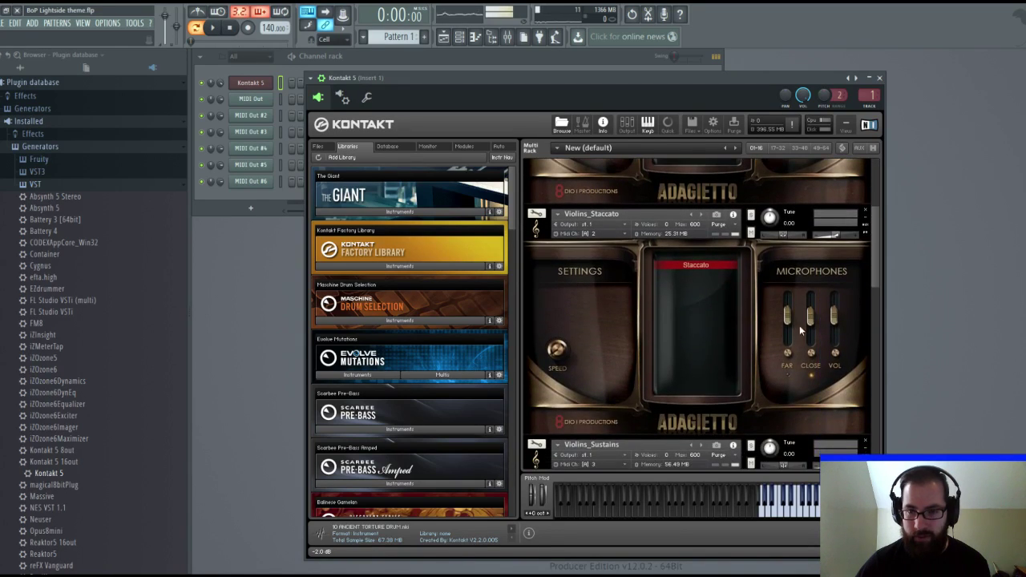
drag(789, 320, 789, 316)
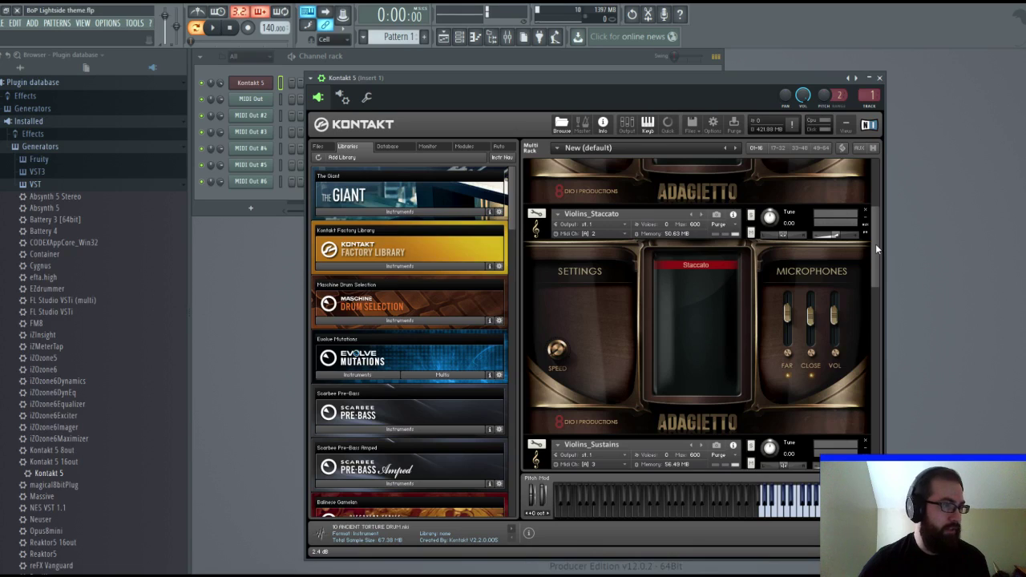
drag(876, 247, 874, 313)
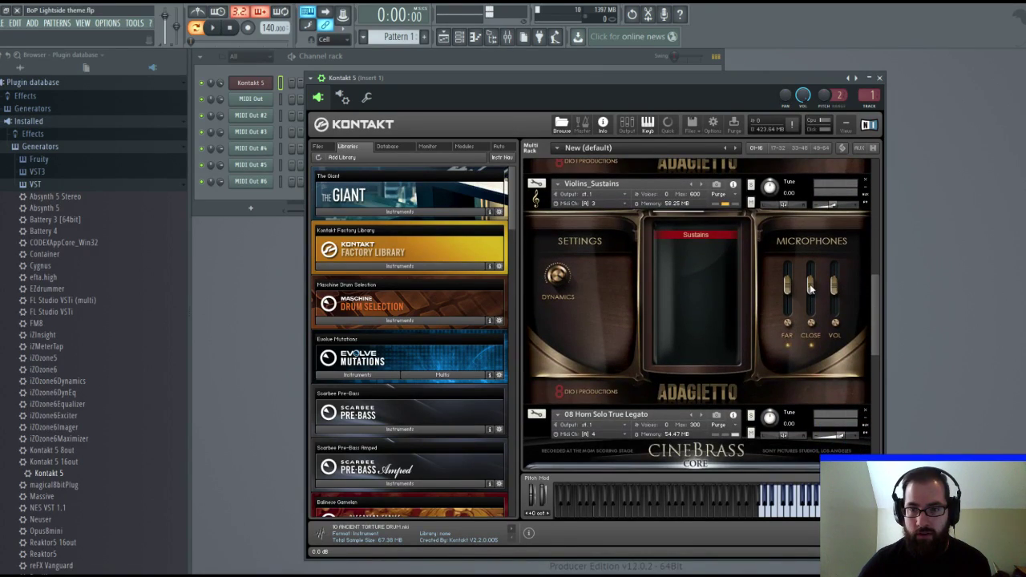
Enable the Room microphone of 08 Horn Solo True Legato at about -3.1 dB and close the Kontakt 5 window.
drag(872, 292, 878, 359)
click(782, 268)
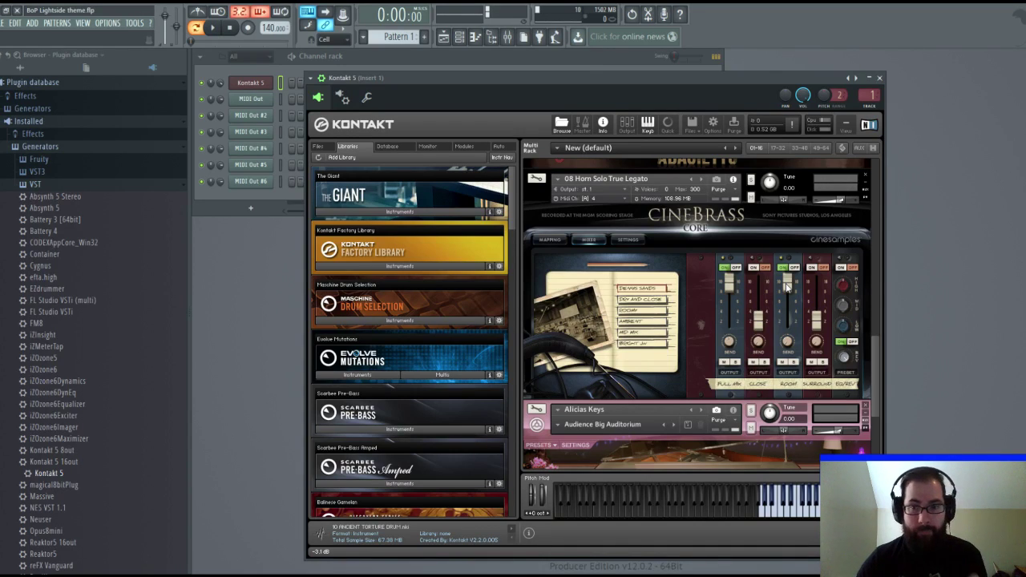
drag(874, 348, 875, 394)
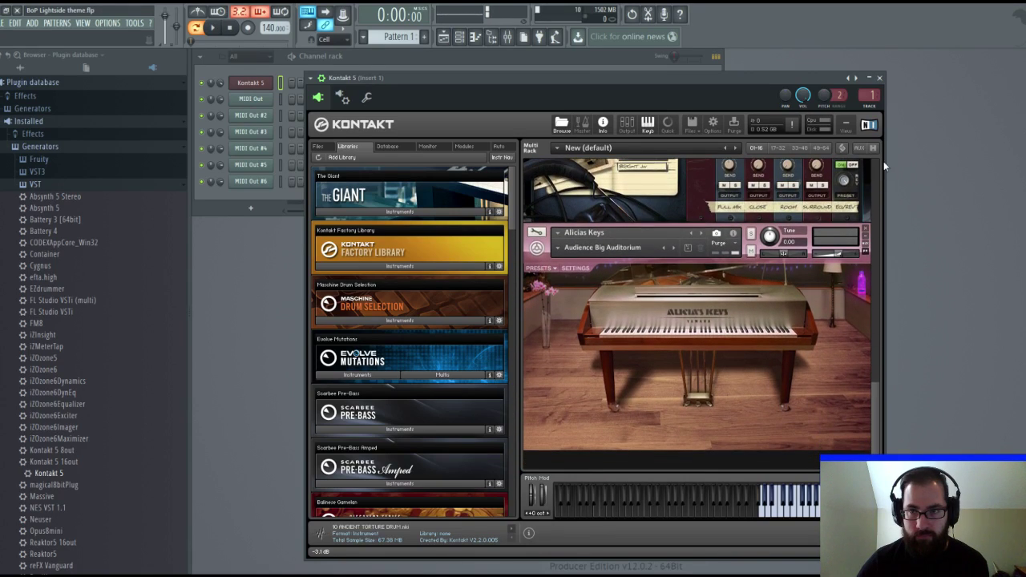
click(879, 78)
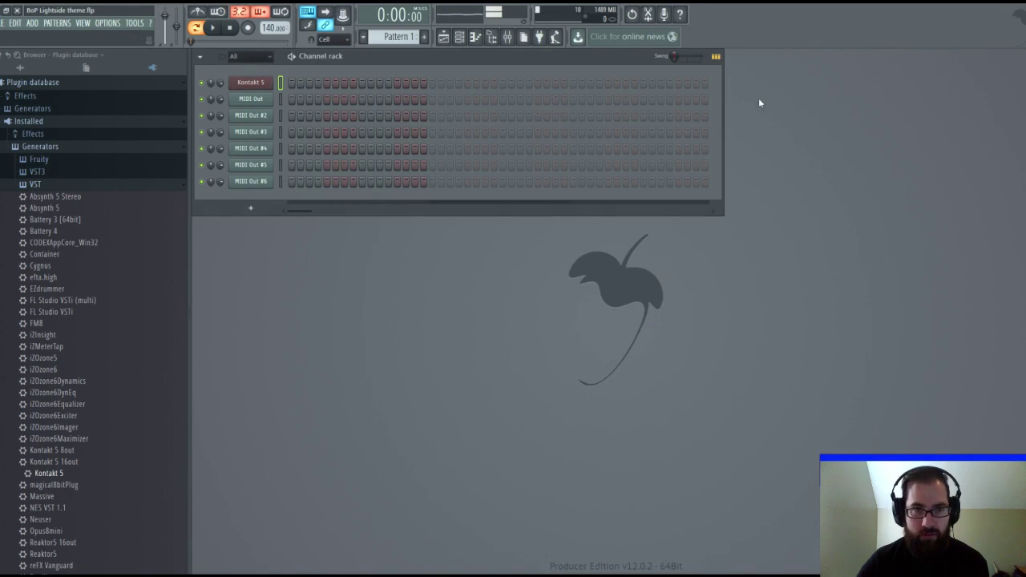
Play notes through the first MIDI Out channel and check the Violins_Tremolo instrument in Kontakt 5.
click(249, 83)
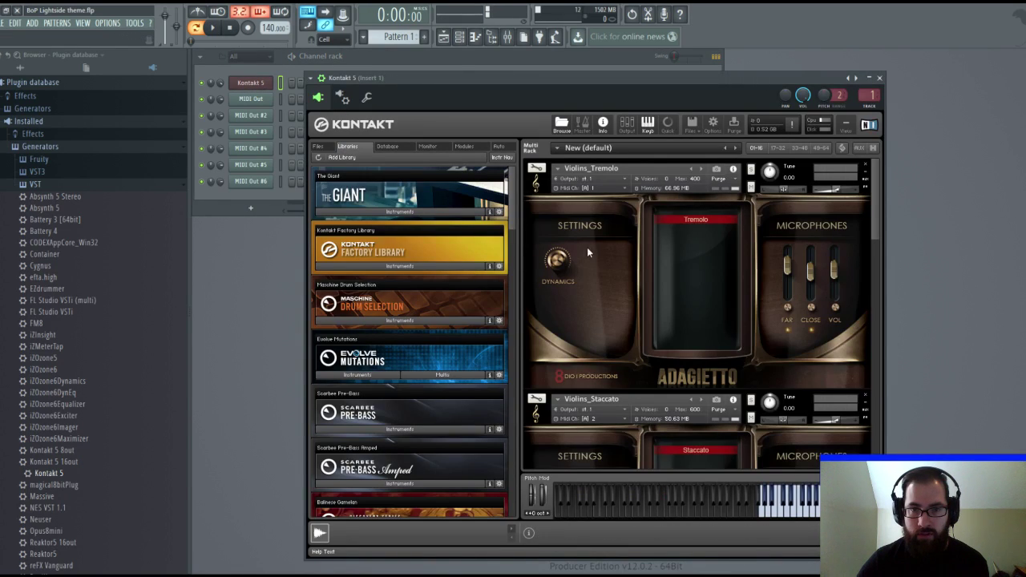
click(879, 77)
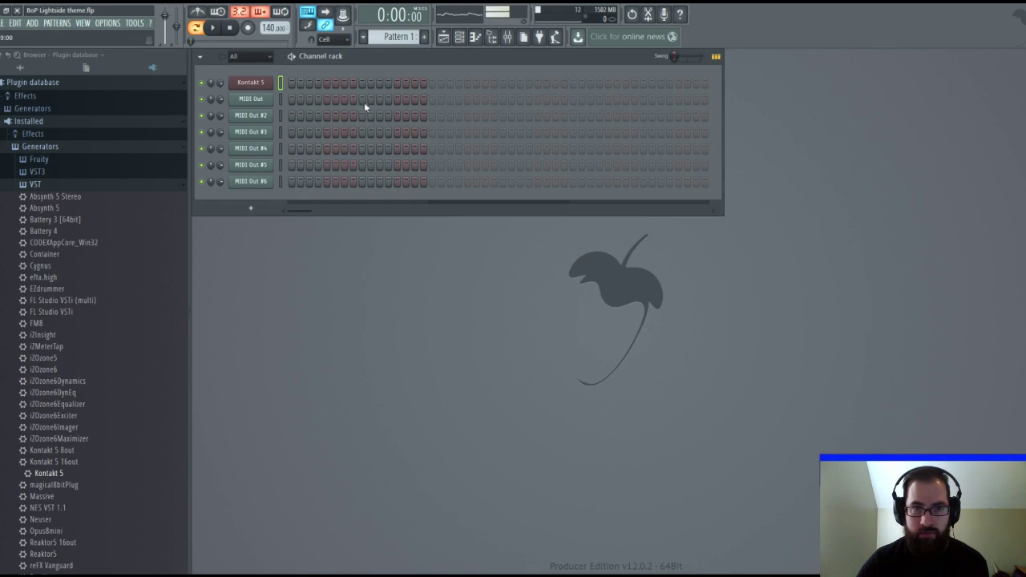
click(280, 98)
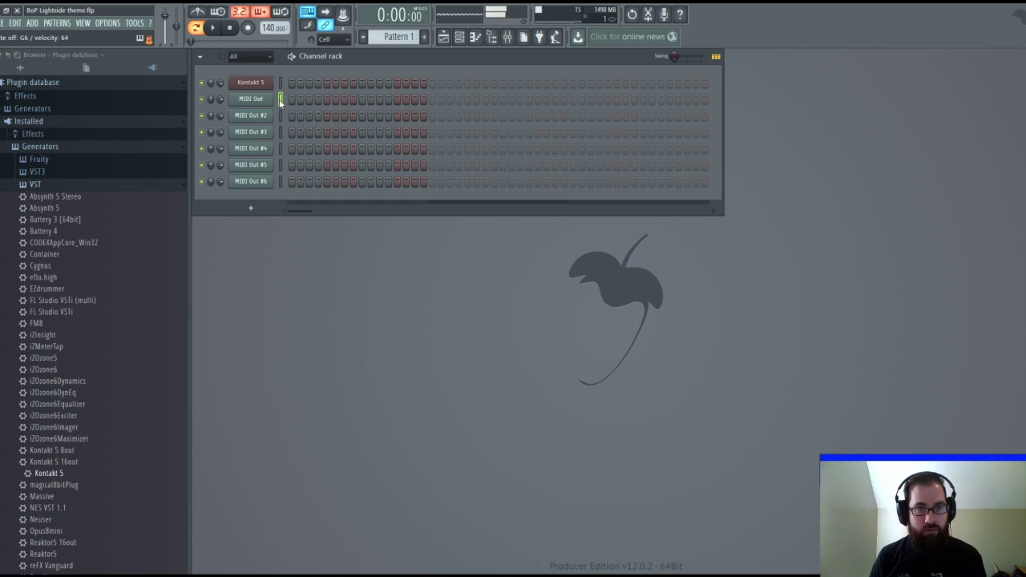
click(250, 82)
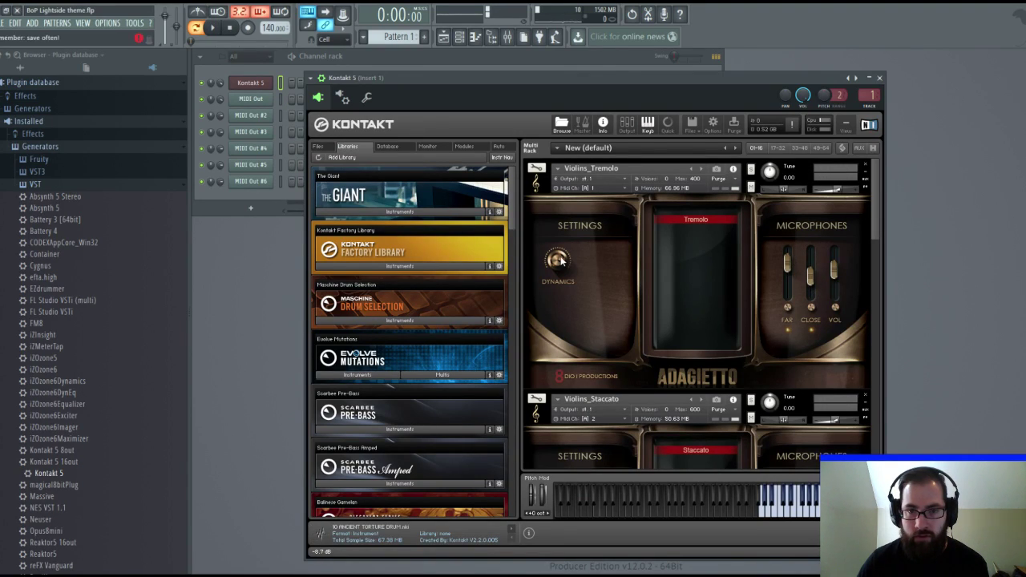
click(879, 78)
Activate the first control knob on Page 1 of the first MIDI Out channel and set it to 38.
click(250, 100)
click(250, 99)
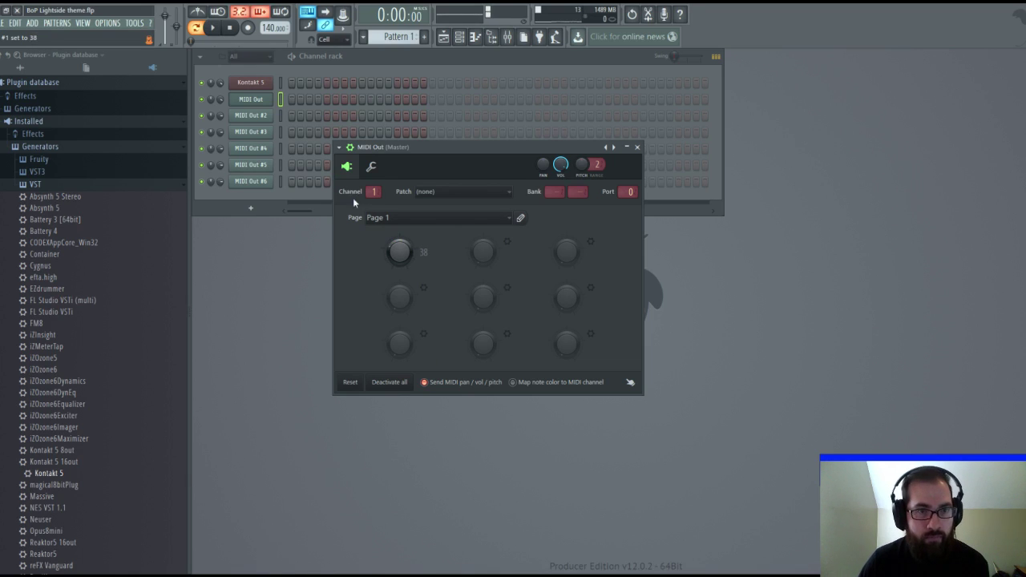
Set the Close microphone level of Violins_Tremolo to 0.5 dB and close the Kontakt 5 window.
click(244, 83)
mouse_move(810, 274)
mouse_down()
mouse_move(812, 252)
mouse_move(812, 270)
mouse_up()
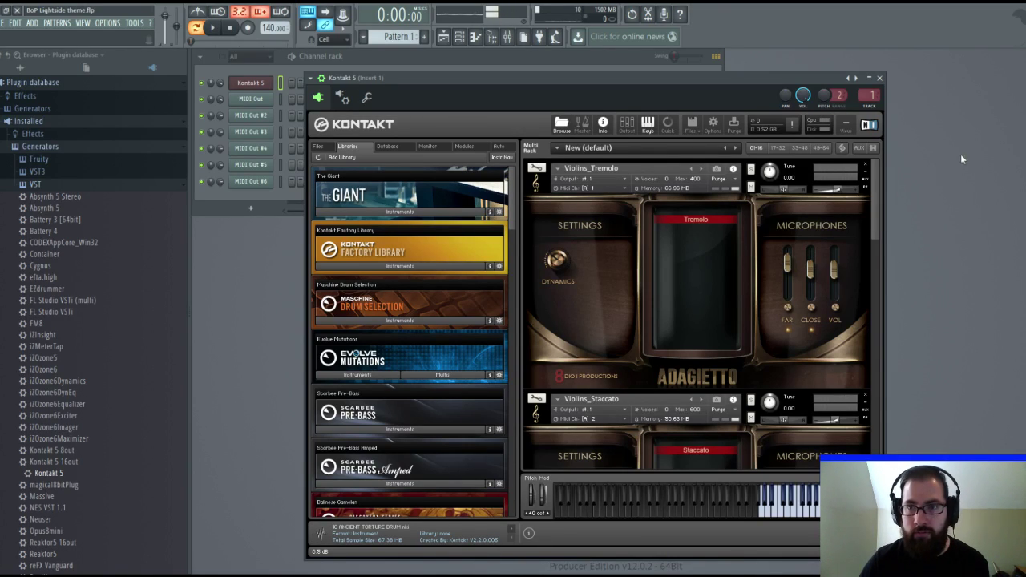
click(880, 78)
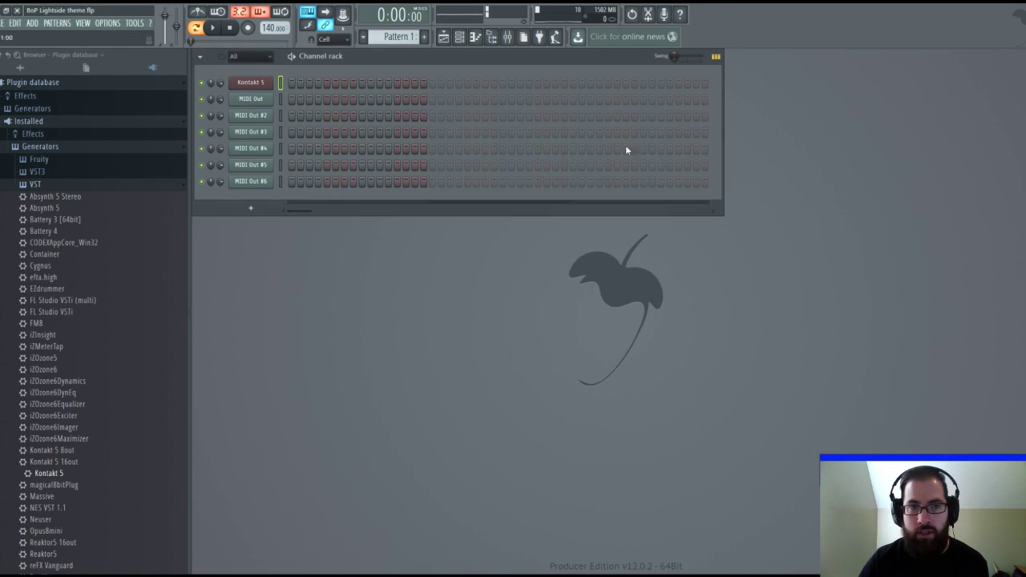
Audition the tremolo violins through the first MIDI Out channel while varying its first control knob.
click(279, 97)
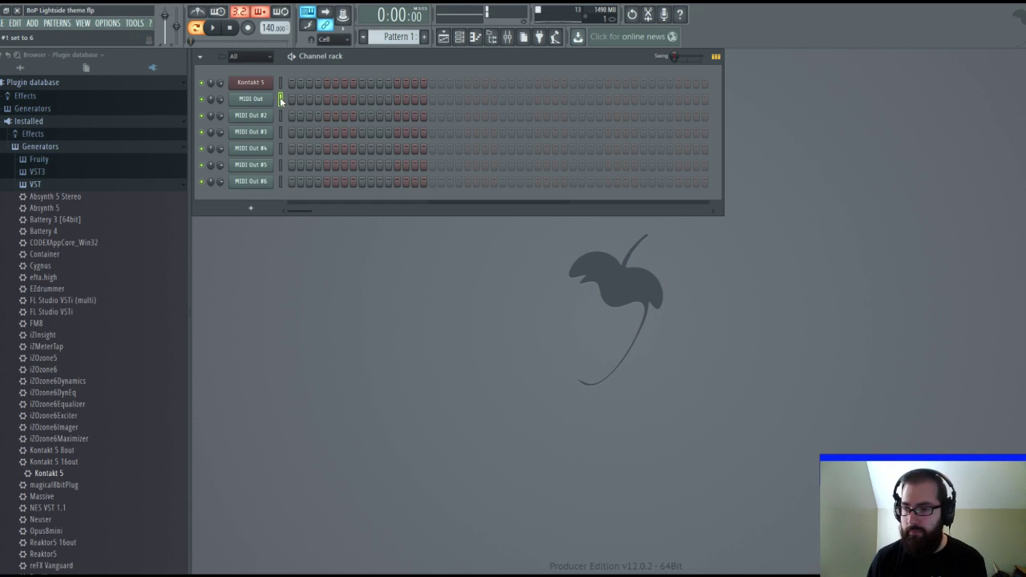
scroll(280, 97, up, 9)
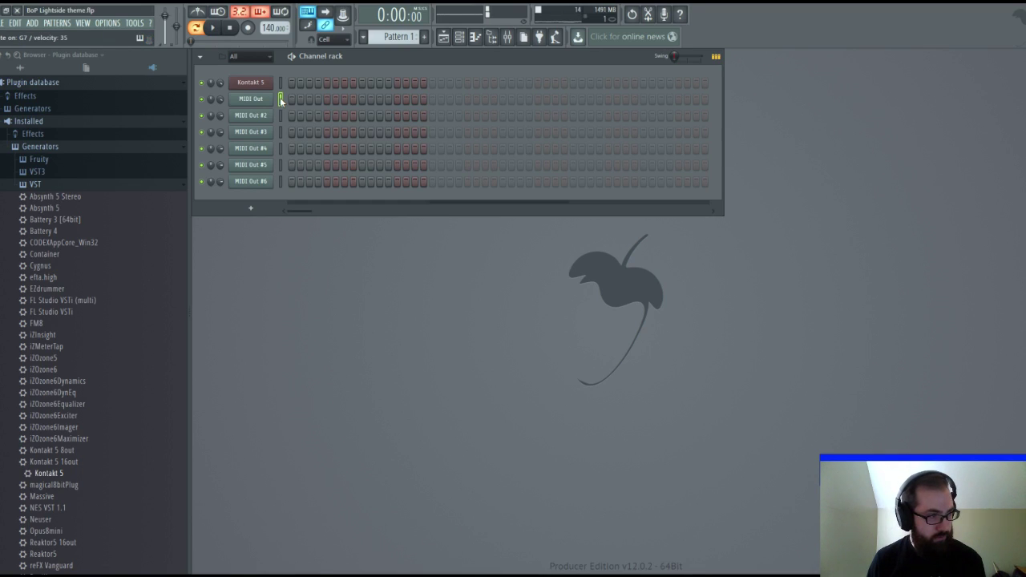
scroll(280, 97, down, 3)
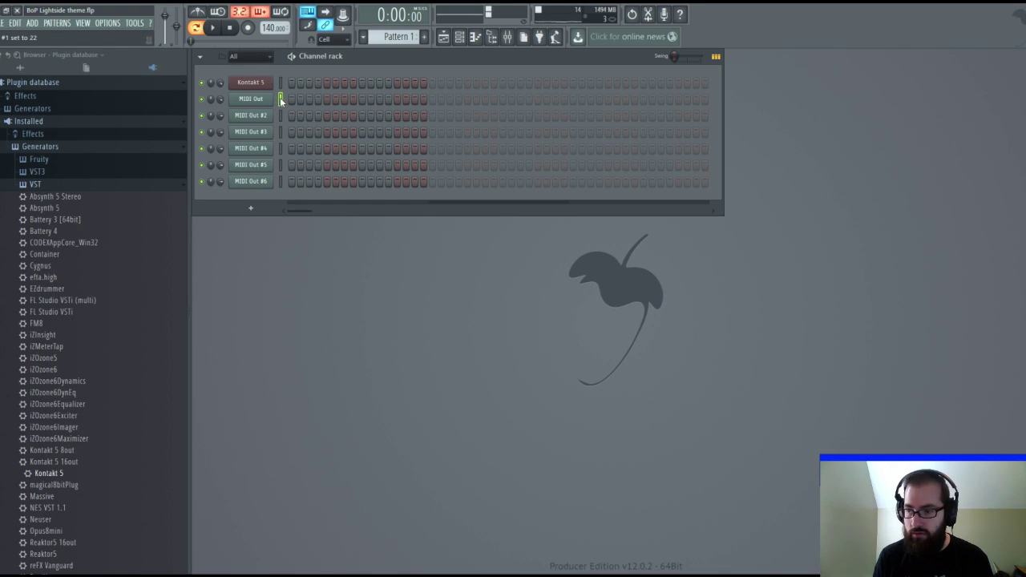
scroll(280, 97, up, 6)
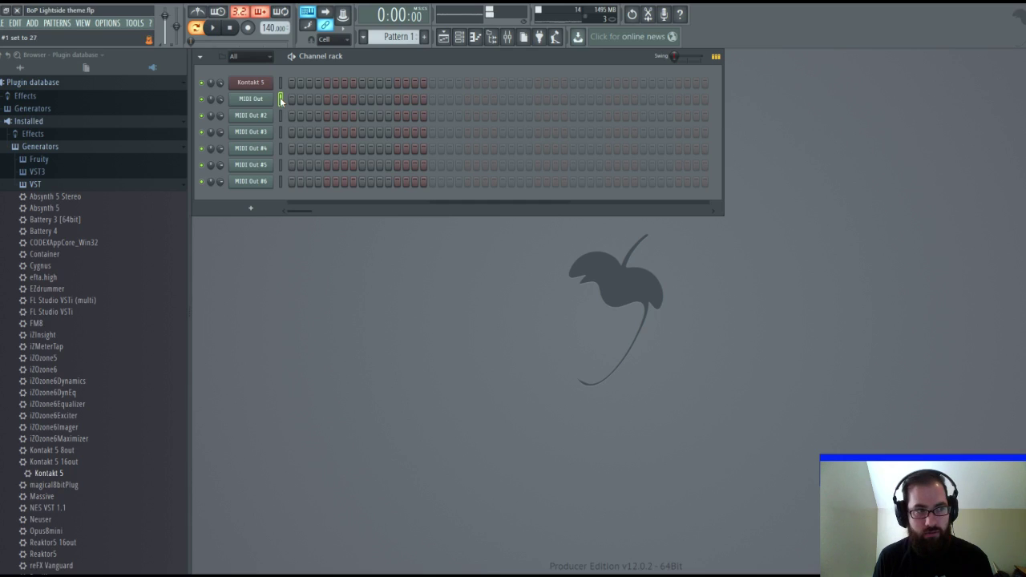
Gradually raise controller #1 of the first MIDI Out channel through 37, 43 and 52 while auditioning the tremolo violins.
scroll(279, 97, up, 7)
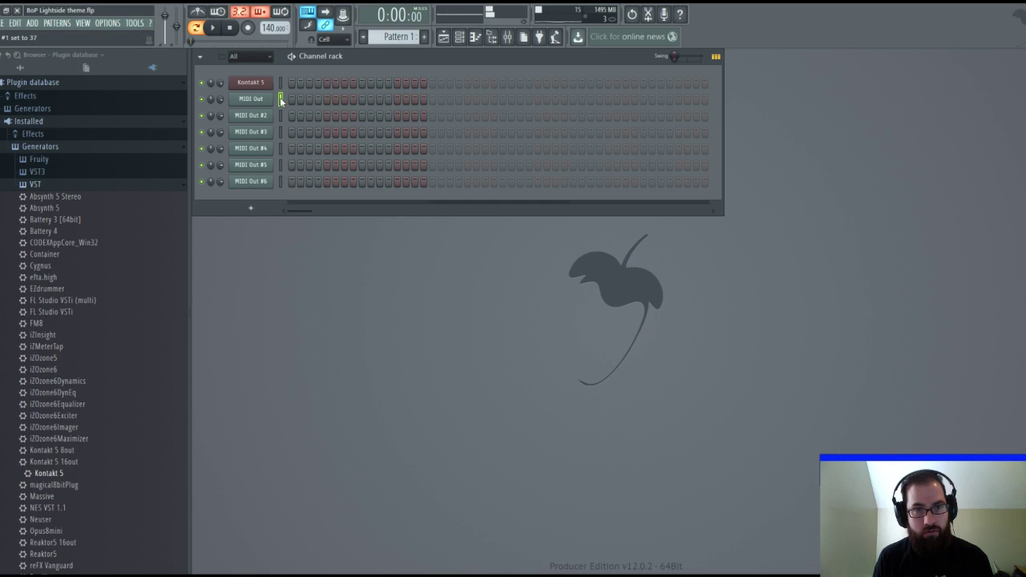
scroll(279, 97, up, 7)
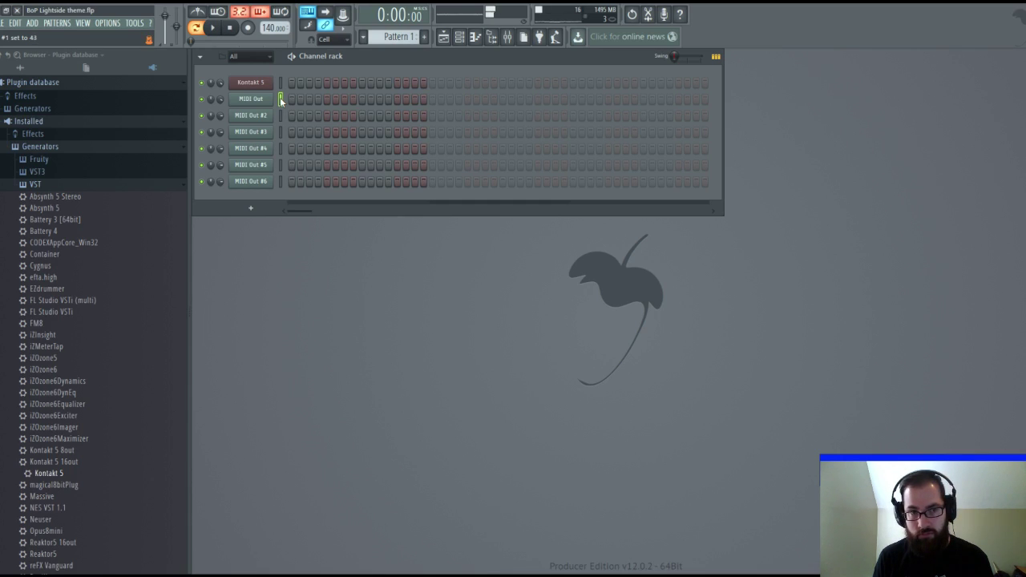
scroll(280, 97, up, 10)
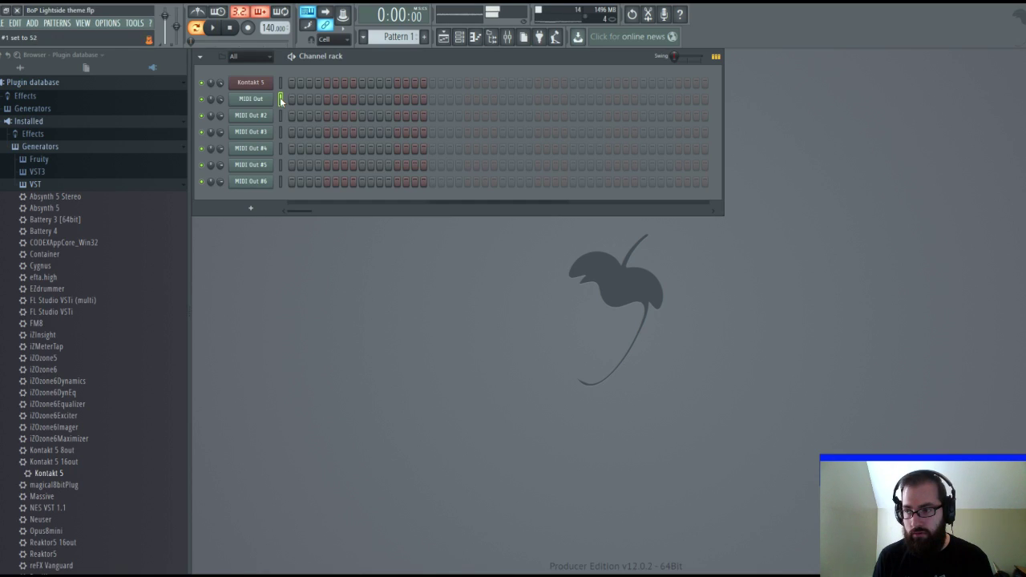
scroll(280, 97, up, 10)
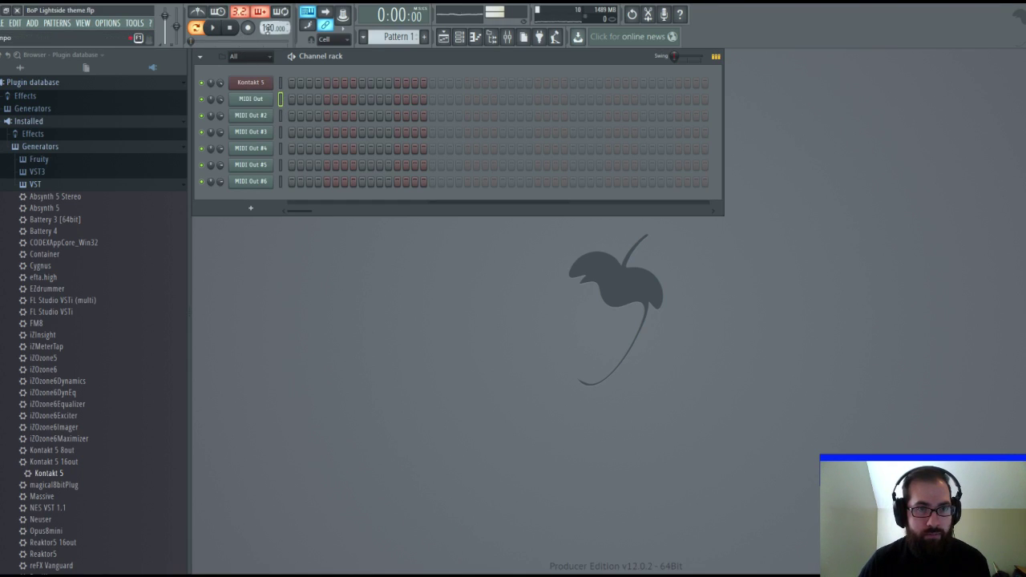
Set the project tempo to 98 BPM while the pattern plays with the metronome on, and pause playback.
key(space)
drag(258, 28, 283, 40)
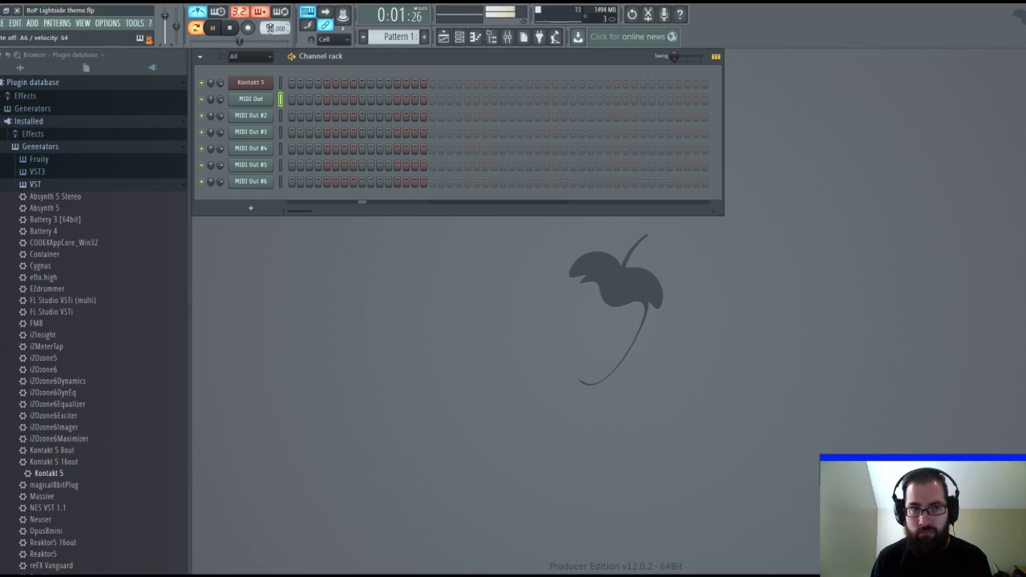
click(215, 28)
Draw a G6 note from bar 1 to bar 5 in the first MIDI Out channel's piano roll.
click(251, 98)
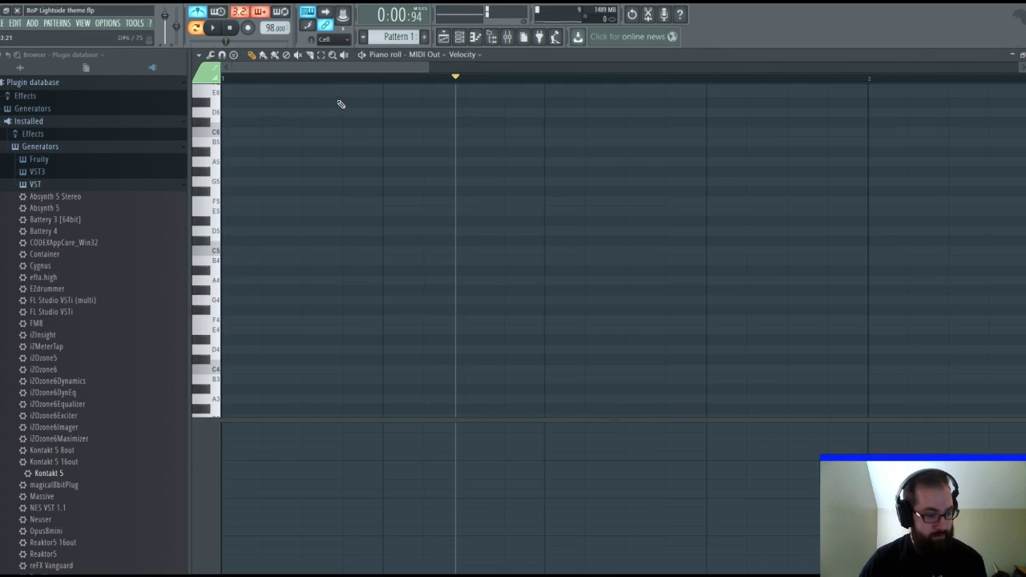
scroll(472, 81, down, 2)
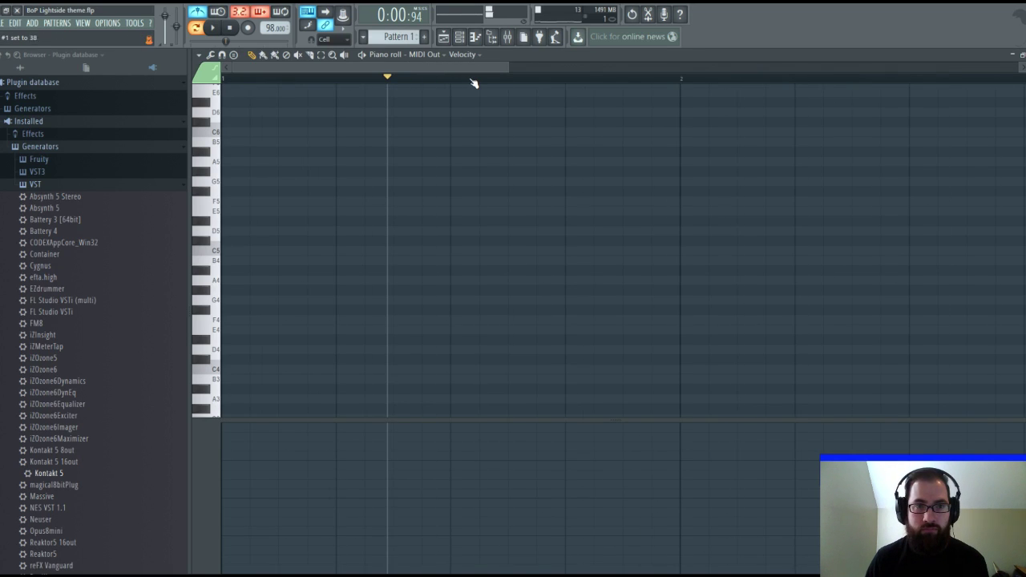
scroll(221, 256, up, 2)
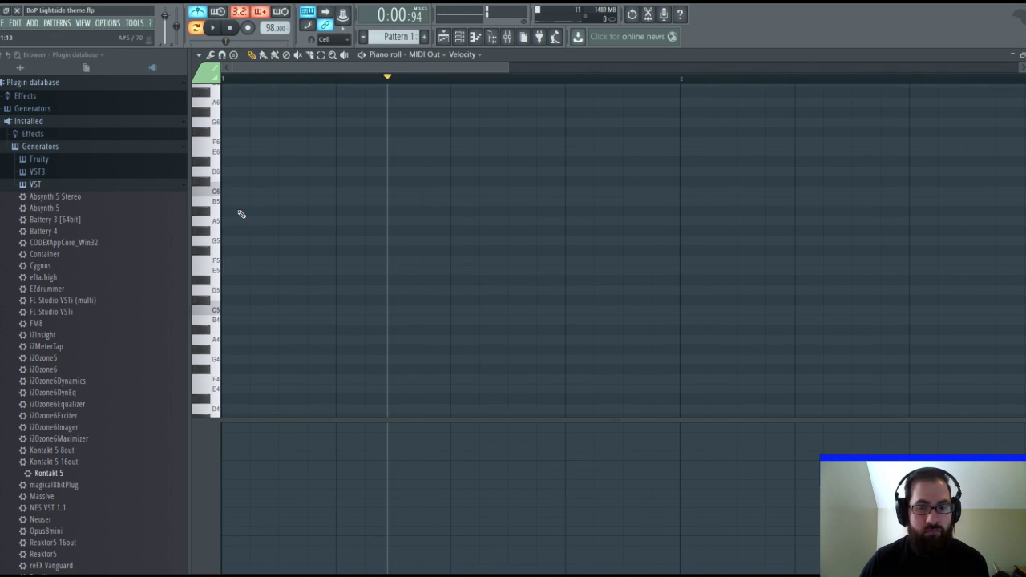
scroll(242, 213, up, 4)
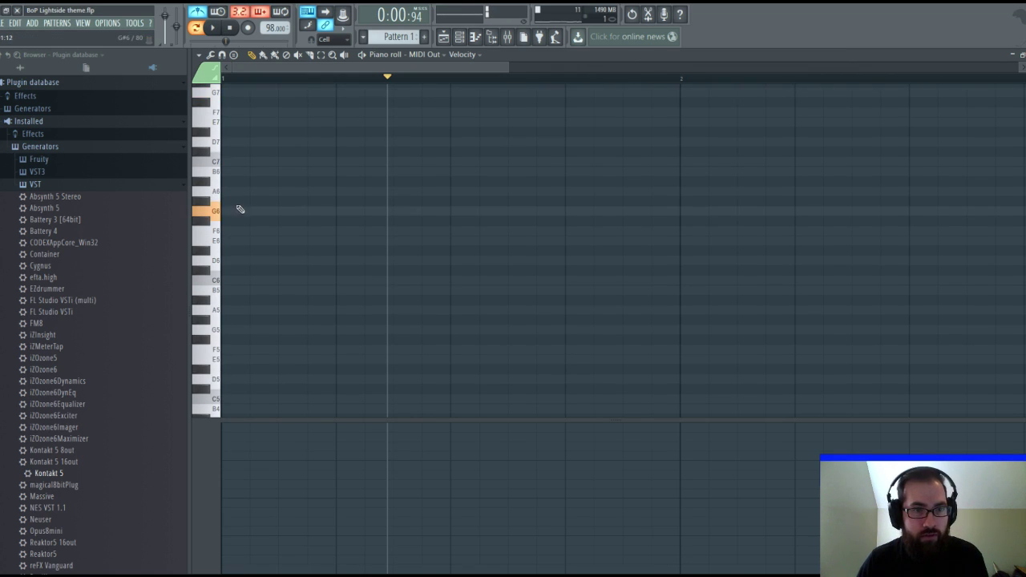
click(227, 211)
scroll(302, 84, down, 3)
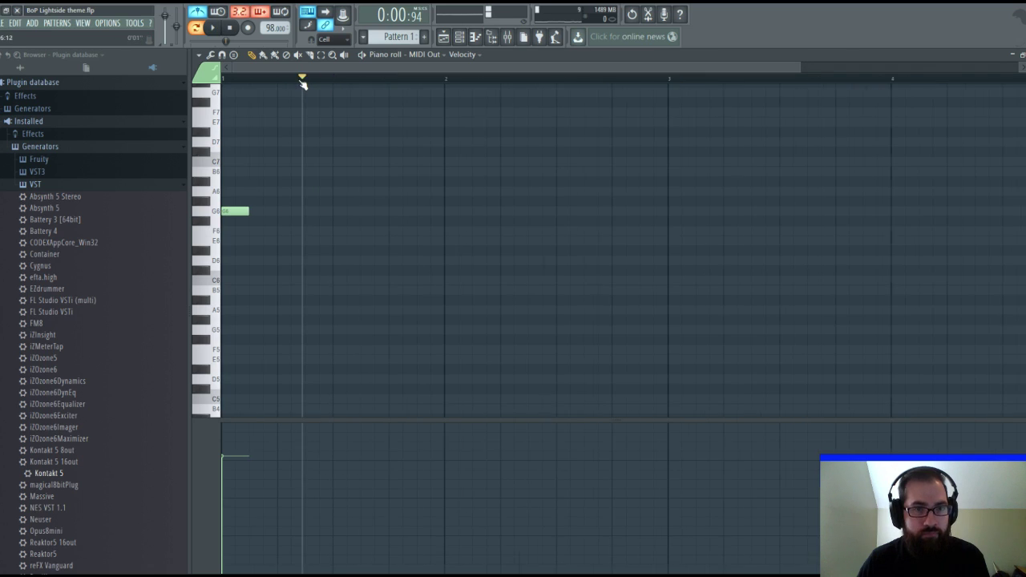
drag(248, 210, 659, 211)
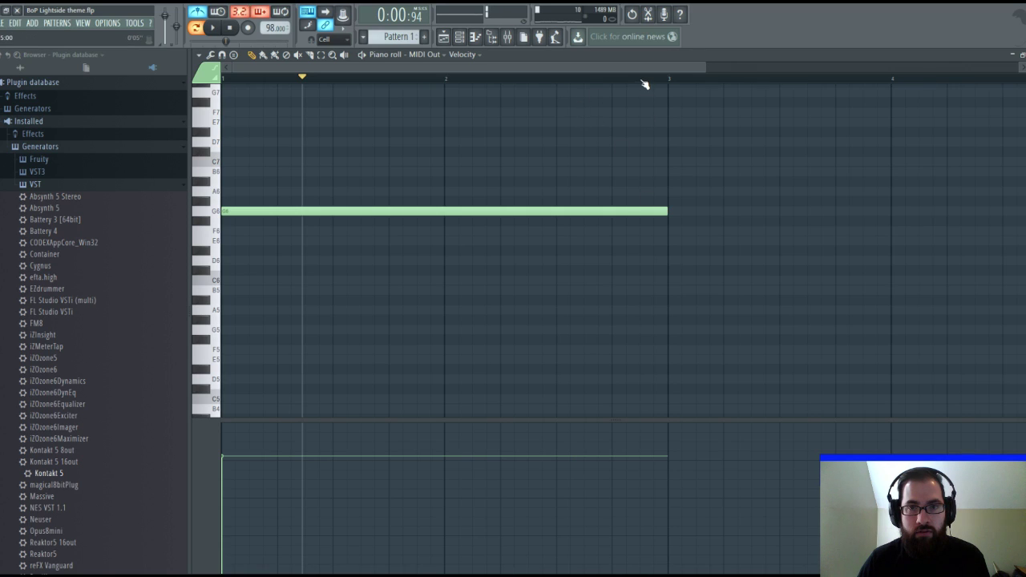
scroll(643, 84, down, 2)
drag(500, 211, 778, 211)
Add G7 and D7 notes at bar 1, each four bars long, above the G6 note.
scroll(481, 175, up, 2)
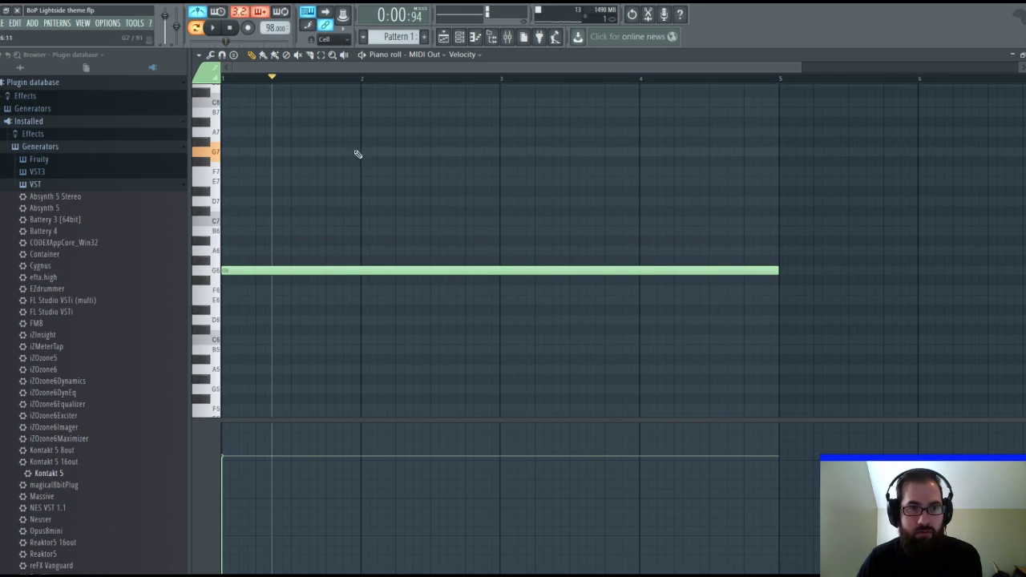
click(232, 152)
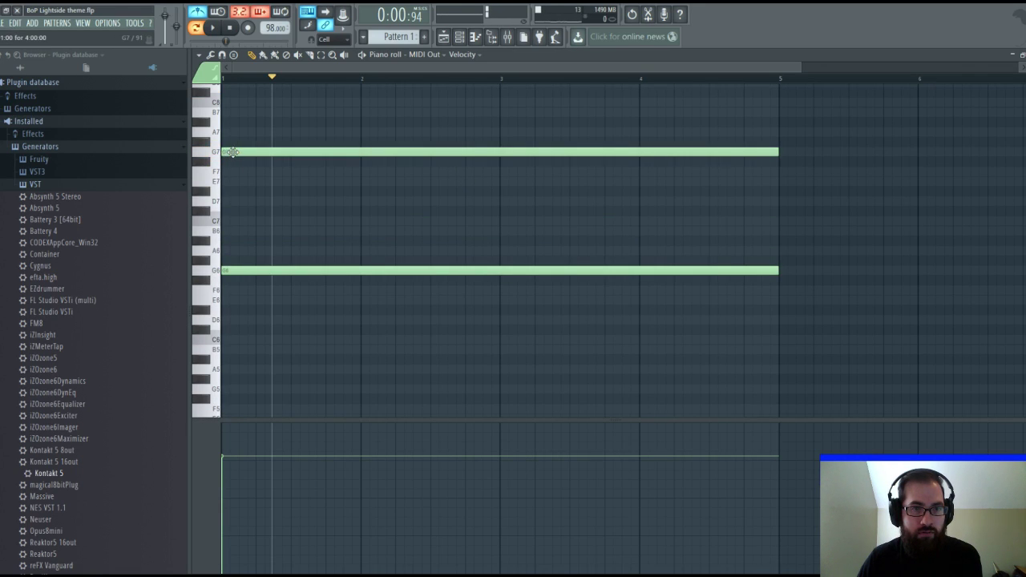
click(211, 200)
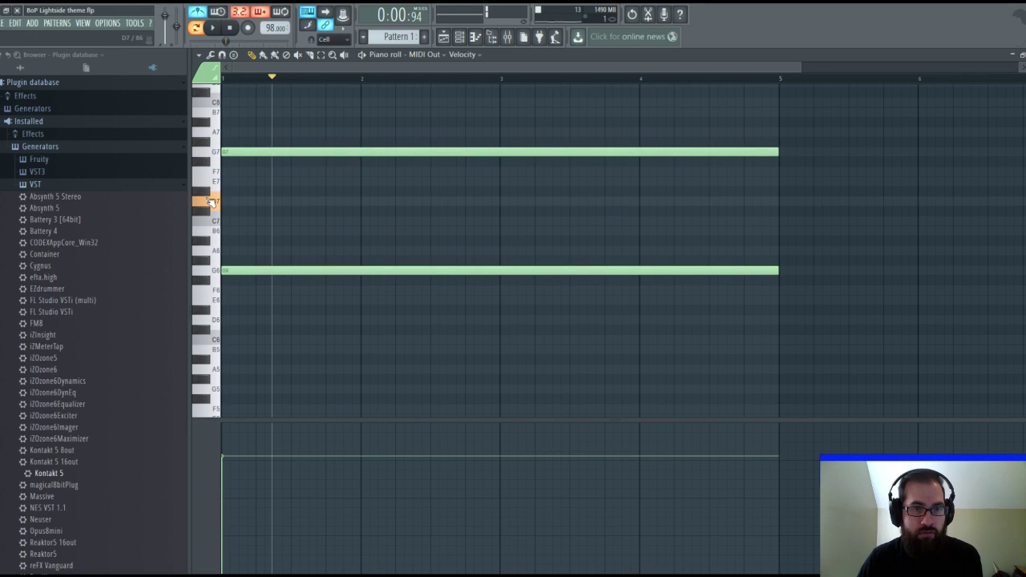
click(214, 173)
click(217, 204)
click(228, 202)
Start playing the pattern and slightly lower the velocity of the three notes.
click(213, 28)
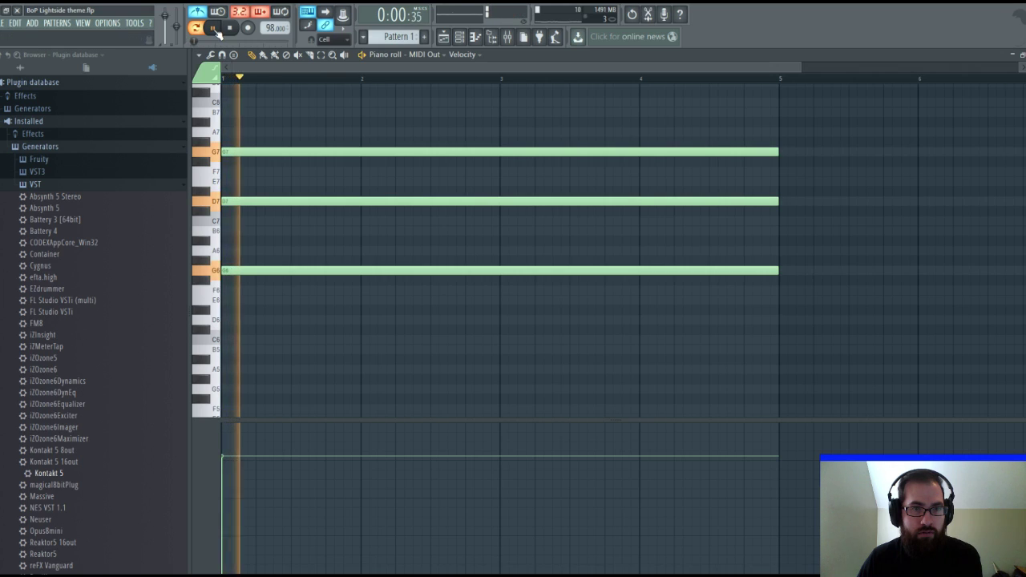
click(229, 466)
drag(229, 466, 228, 463)
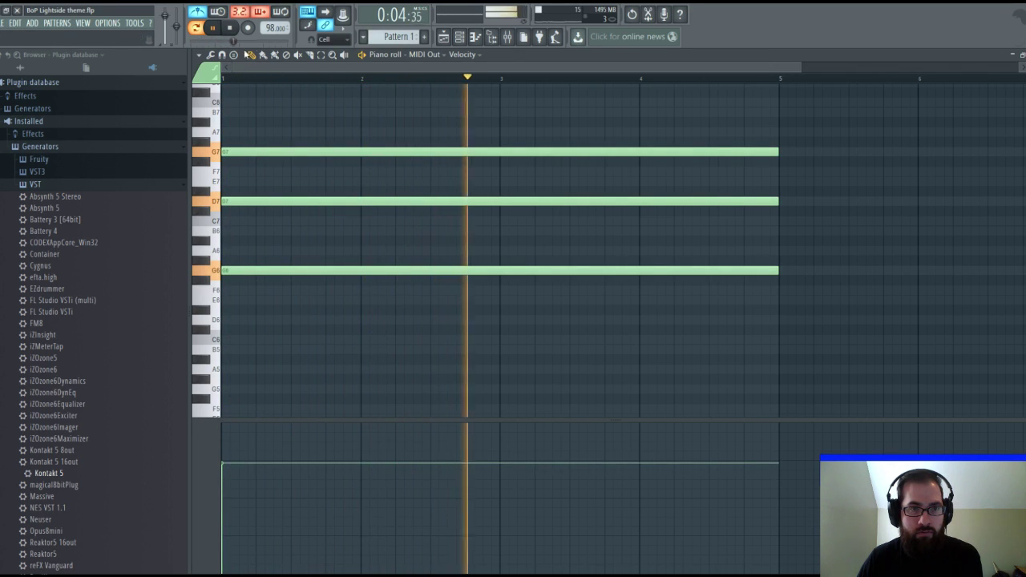
Select all three notes, extend them together to end at bar 21, and stop playback.
scroll(494, 80, down, 2)
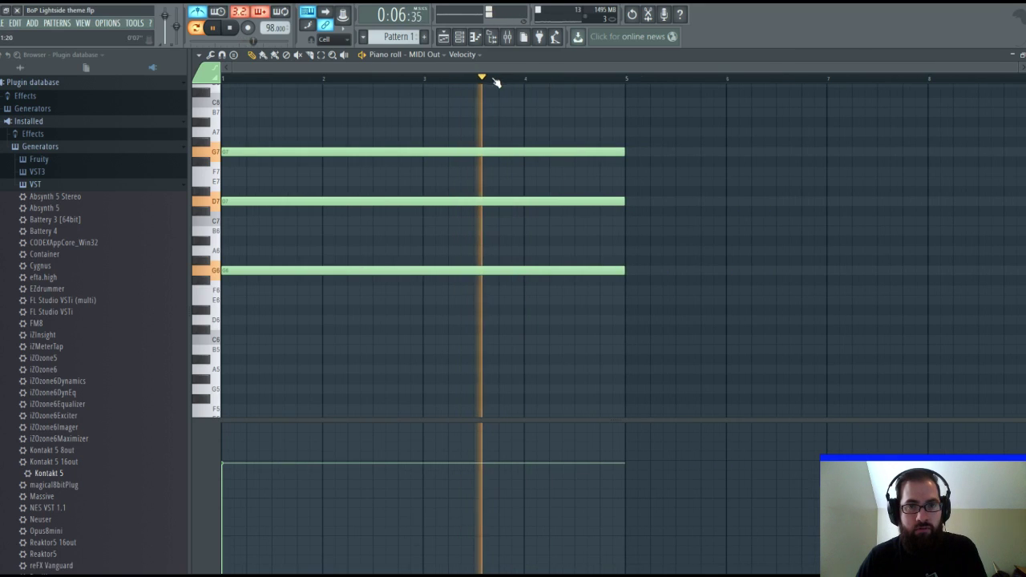
drag(701, 128, 590, 307)
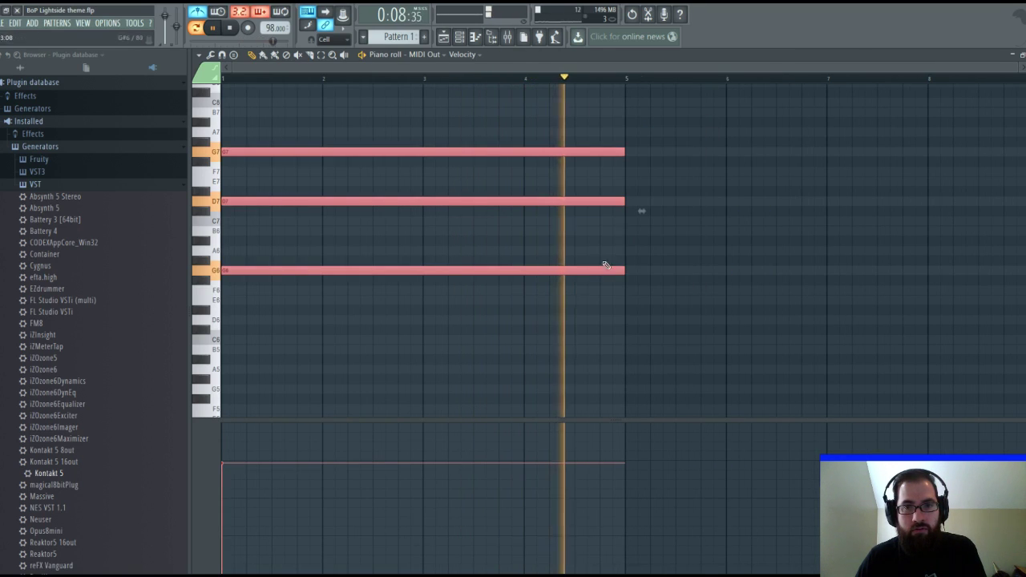
drag(625, 151, 941, 152)
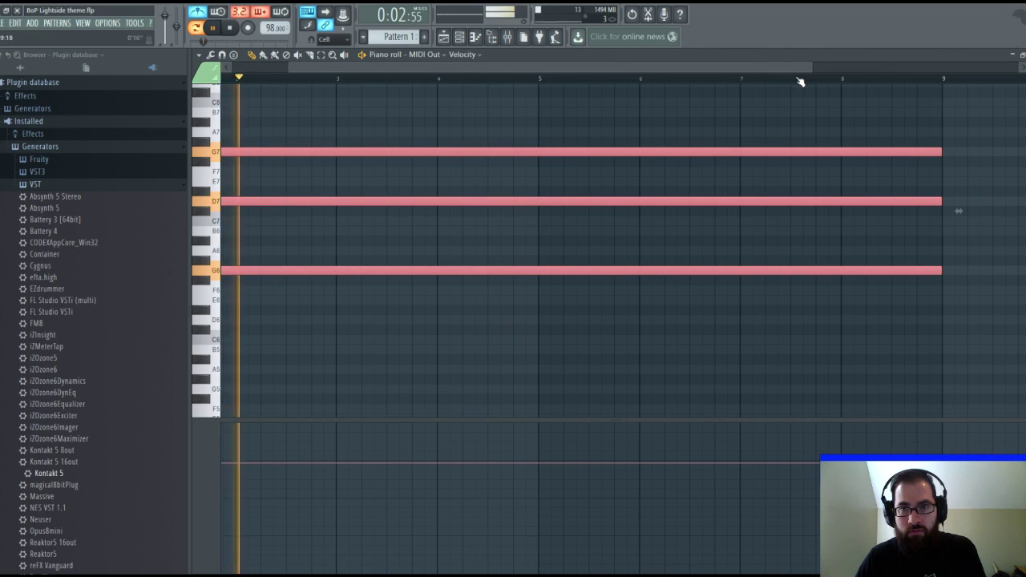
scroll(799, 80, down, 2)
drag(795, 74, 924, 72)
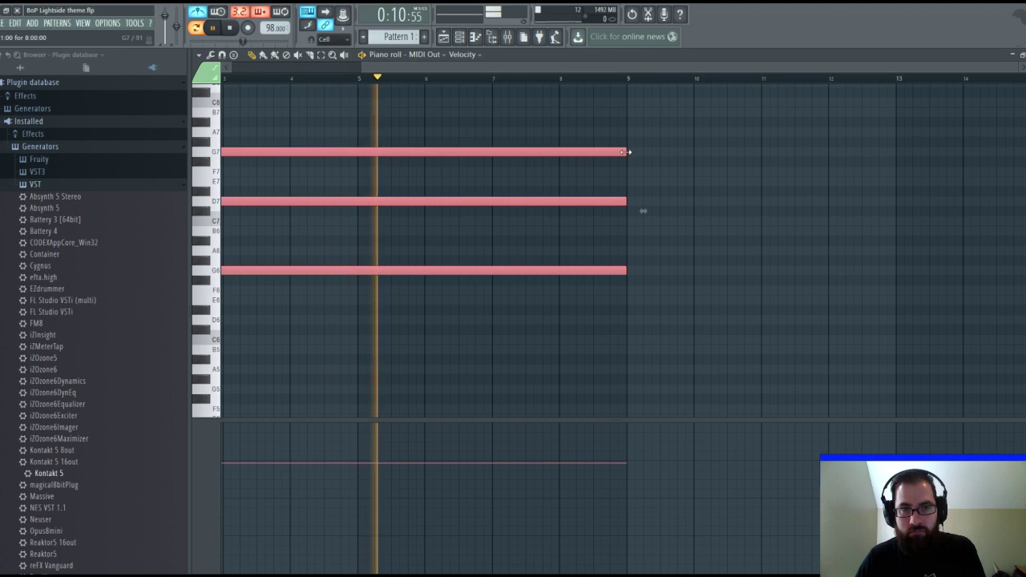
key(space)
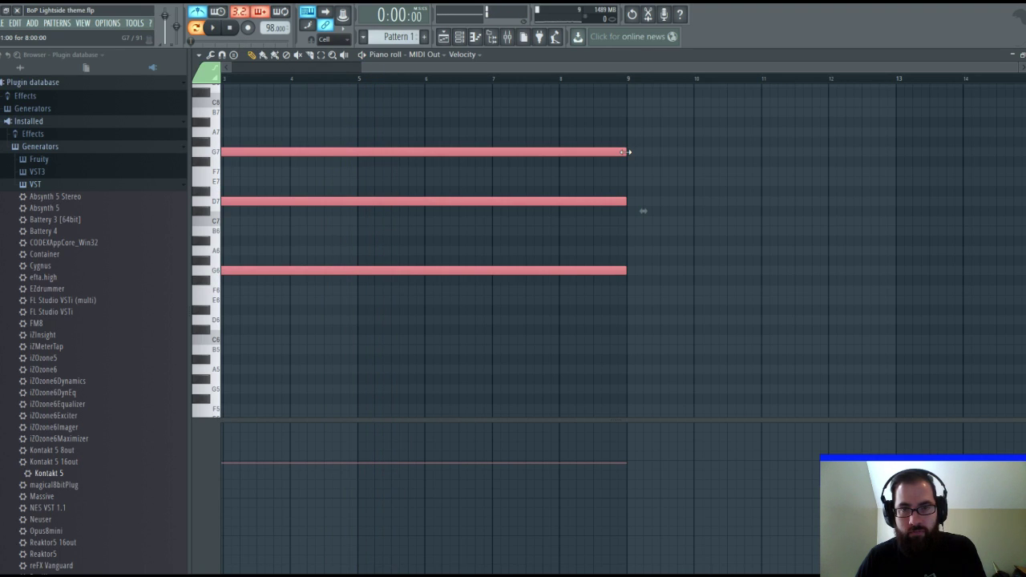
drag(628, 151, 957, 164)
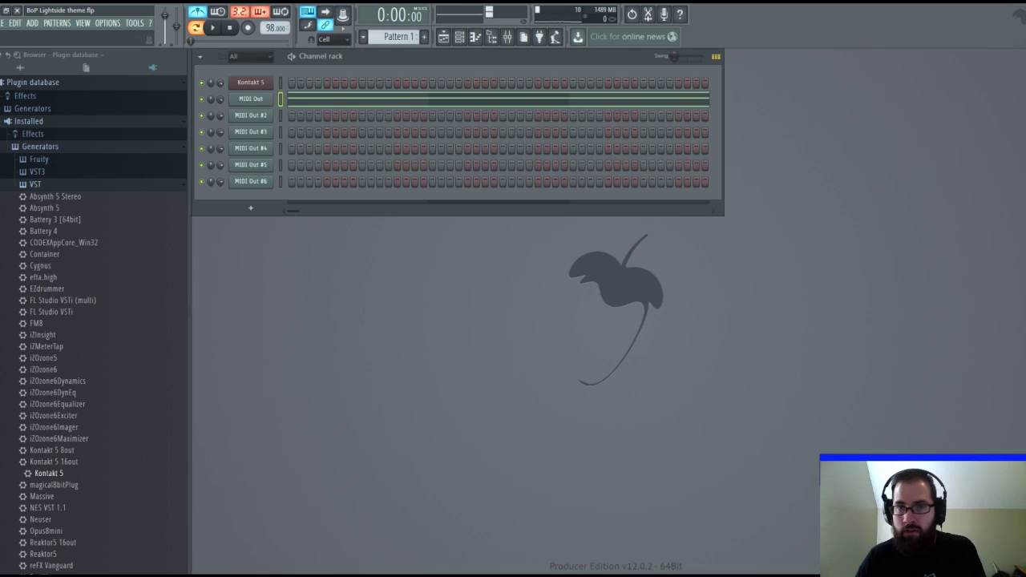
Close the piano roll and place Pattern 1 at bar 1 on Track 1 of the playlist.
key(F7)
click(443, 36)
click(282, 89)
drag(282, 89, 255, 90)
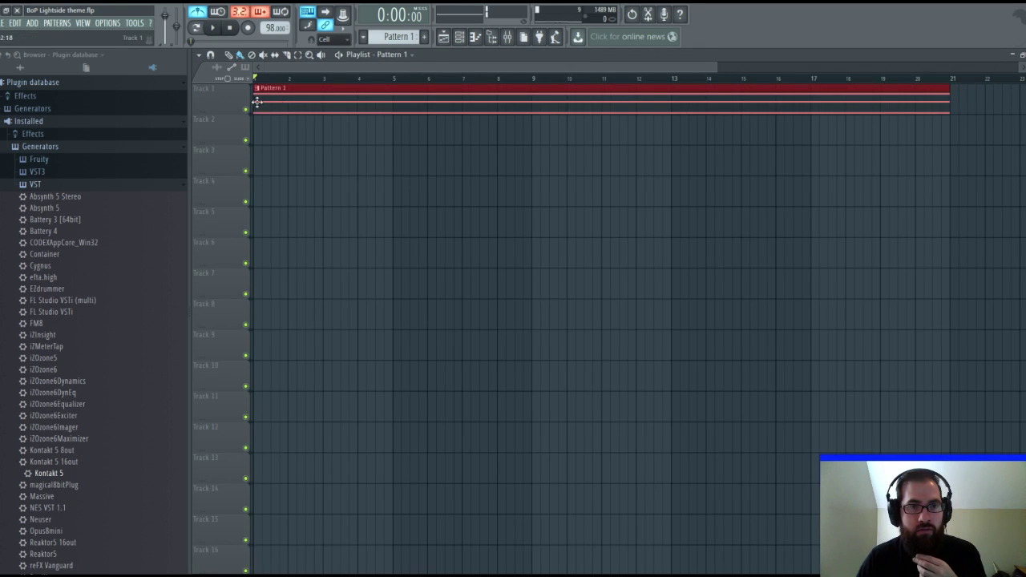
Switch playback to song mode, start playing the song and close the playlist.
click(195, 28)
click(210, 28)
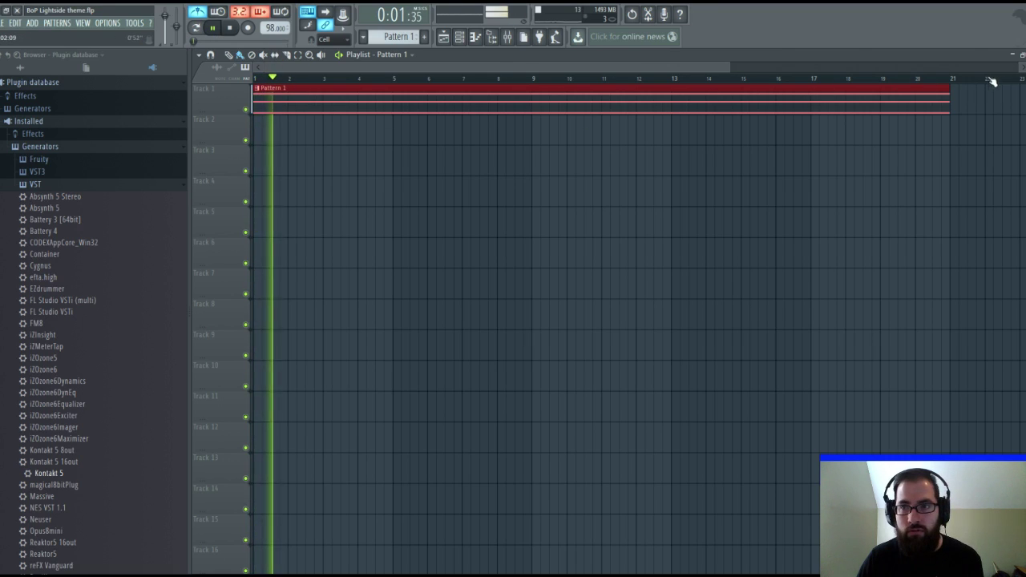
click(1021, 54)
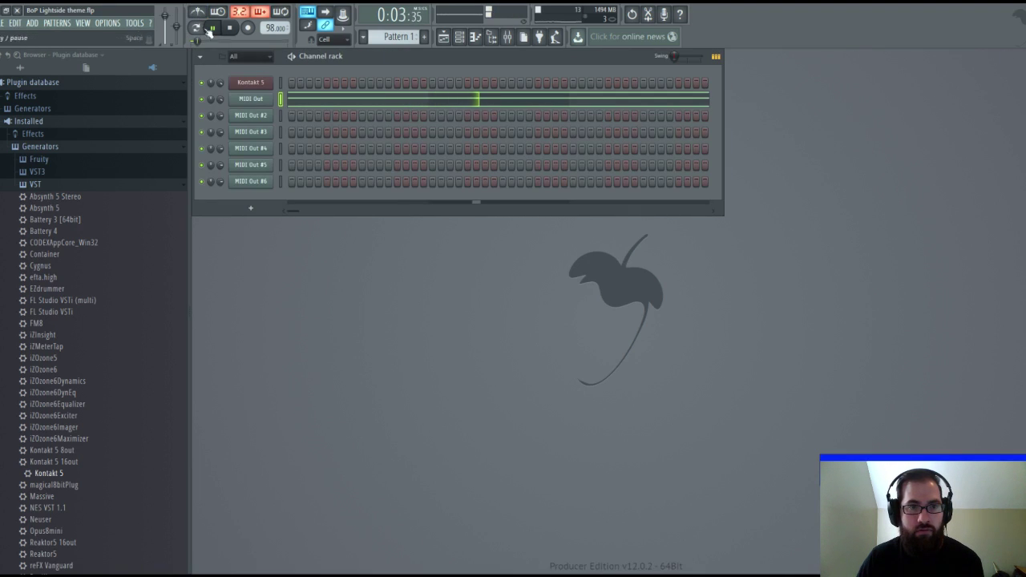
Audition the MIDI Out #3 channel over the playing song, stop playback and try notes through MIDI Out #2.
click(257, 134)
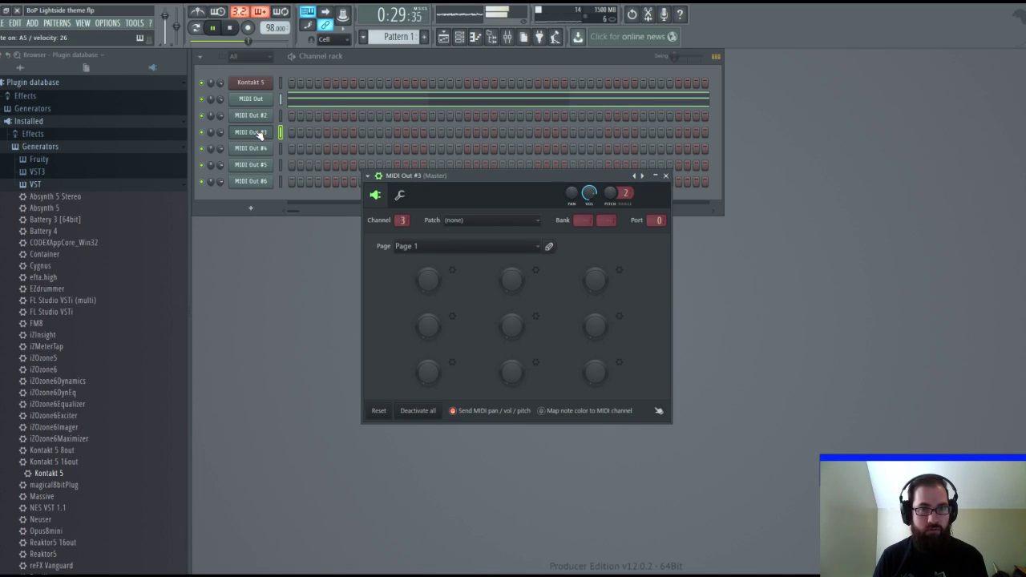
key(space)
click(267, 115)
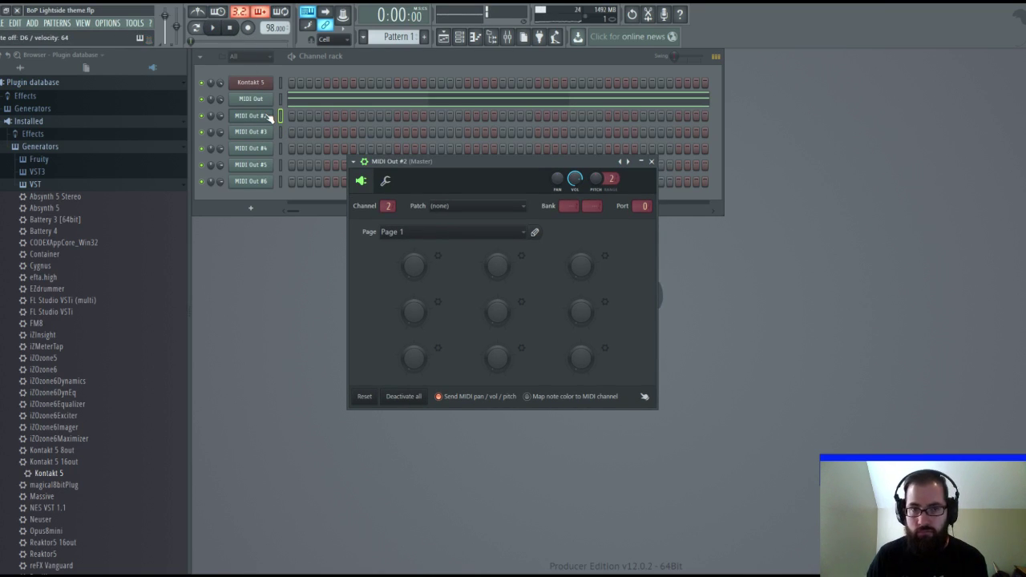
click(651, 161)
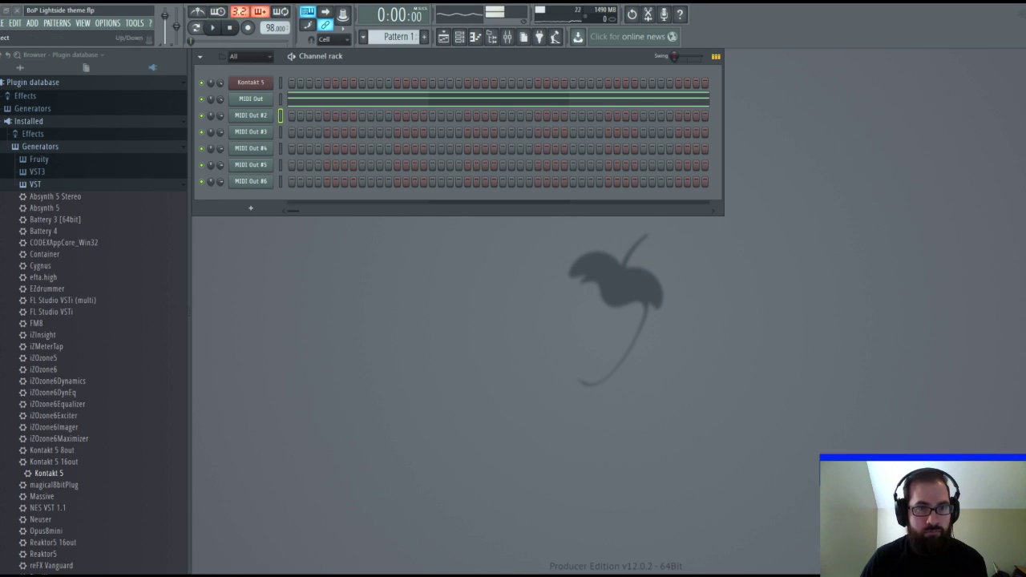
click(281, 133)
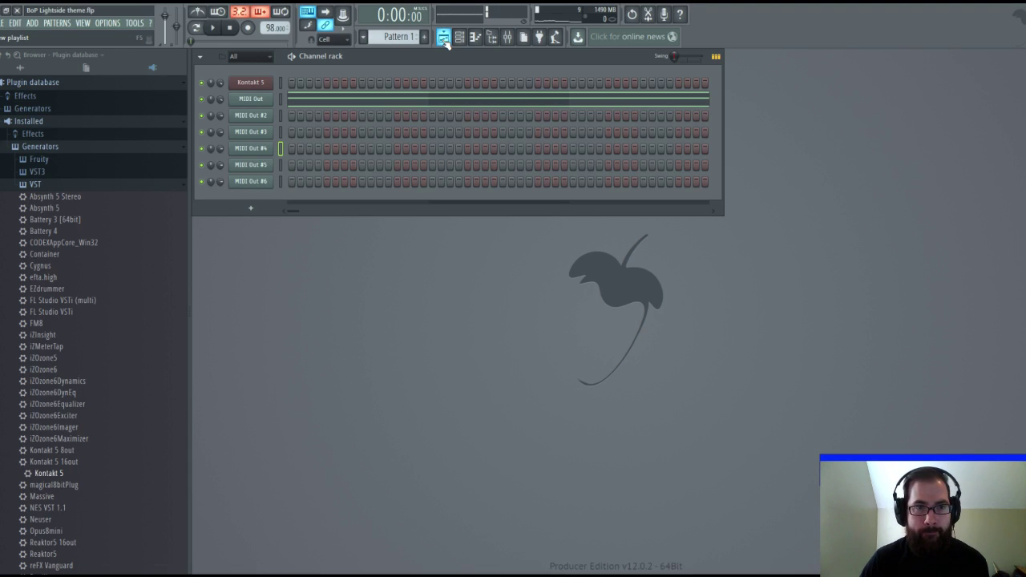
Activate the first control knob on Page 1 of MIDI Out #4, set it to 94 and close the channel window.
click(255, 150)
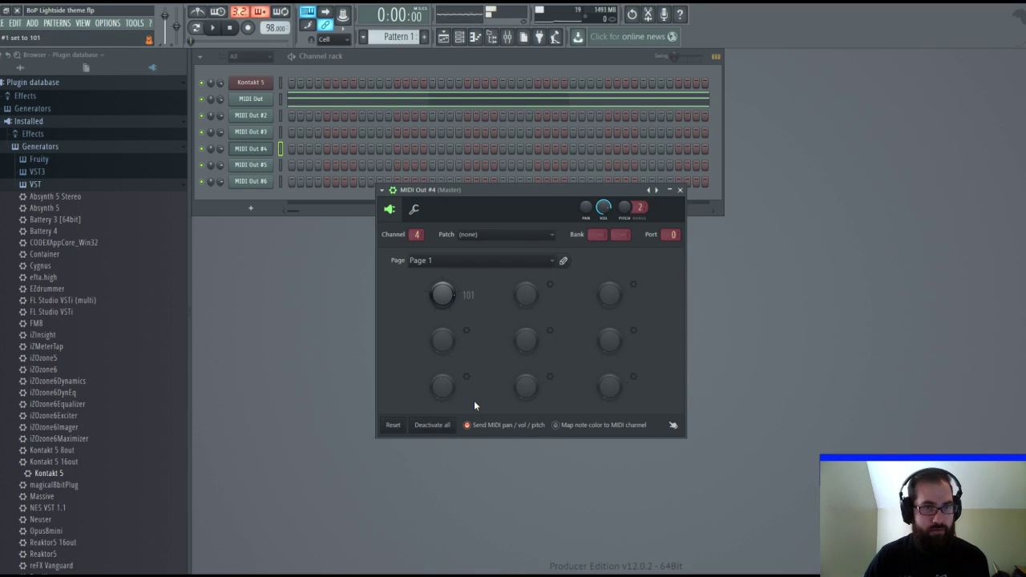
drag(613, 188, 599, 188)
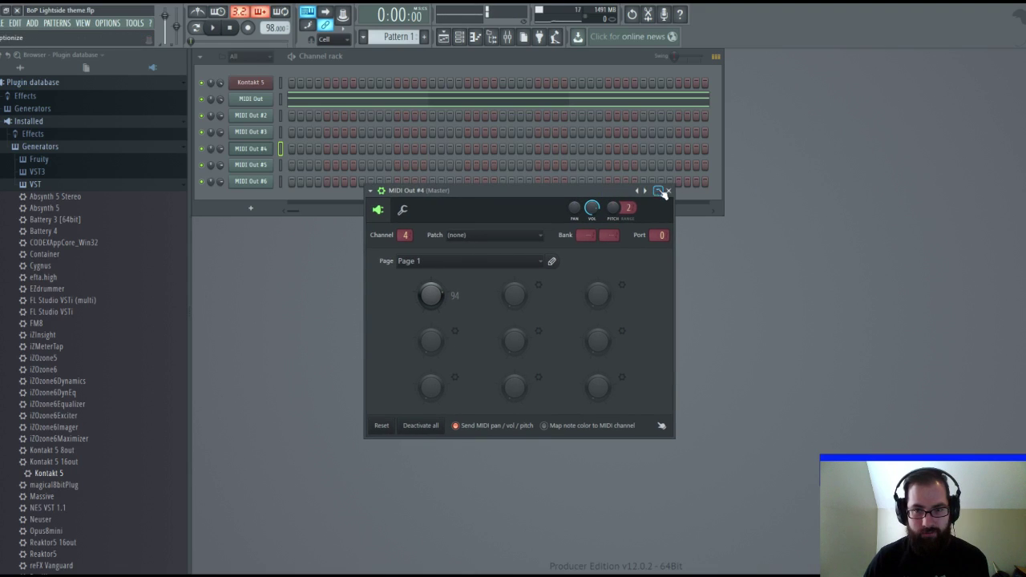
click(666, 190)
Turn on the Surround microphone of 08 Horn Solo True Legato in Kontakt 5 and show the instrument's mapping page.
click(260, 82)
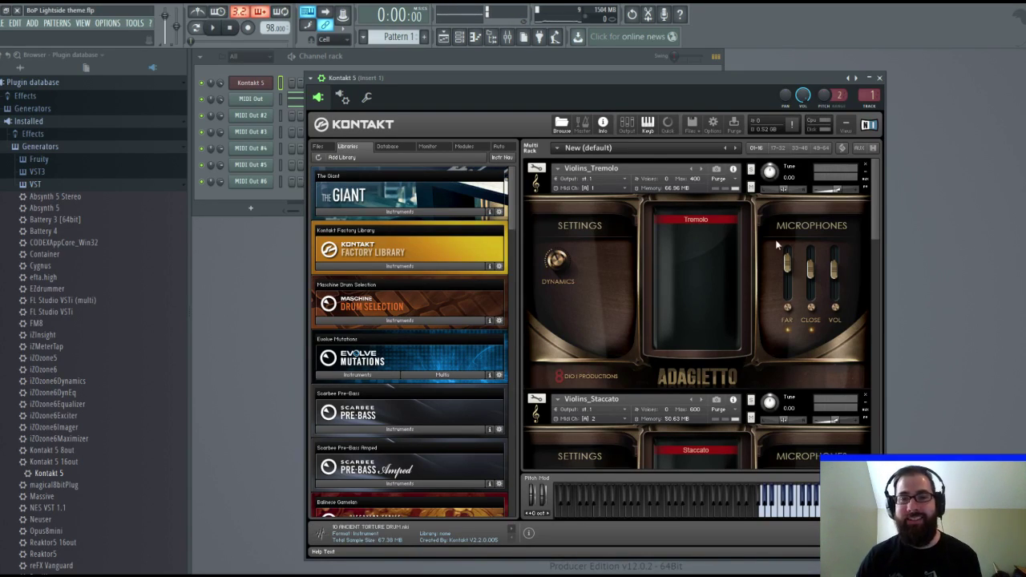
drag(876, 187, 870, 373)
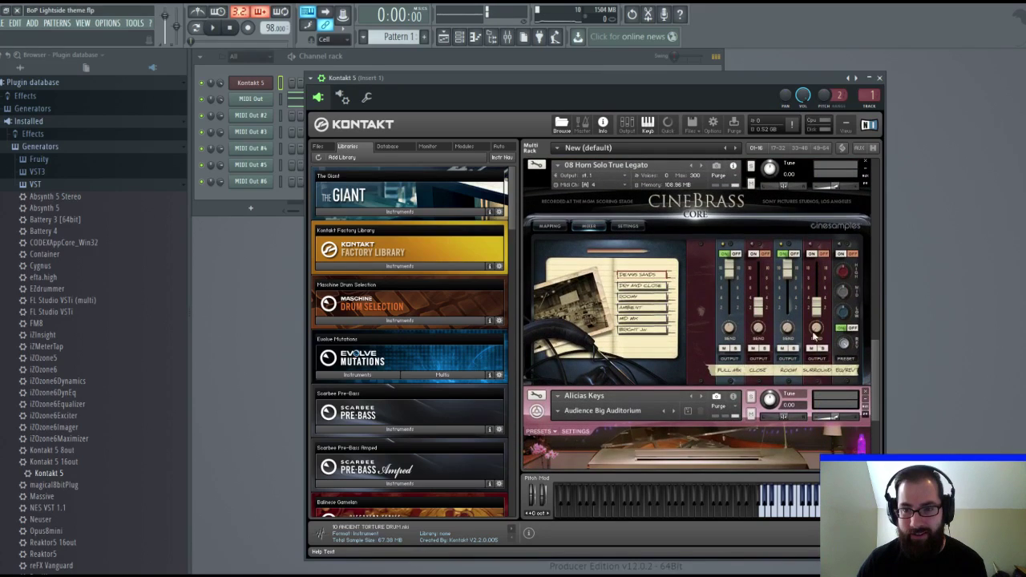
click(810, 254)
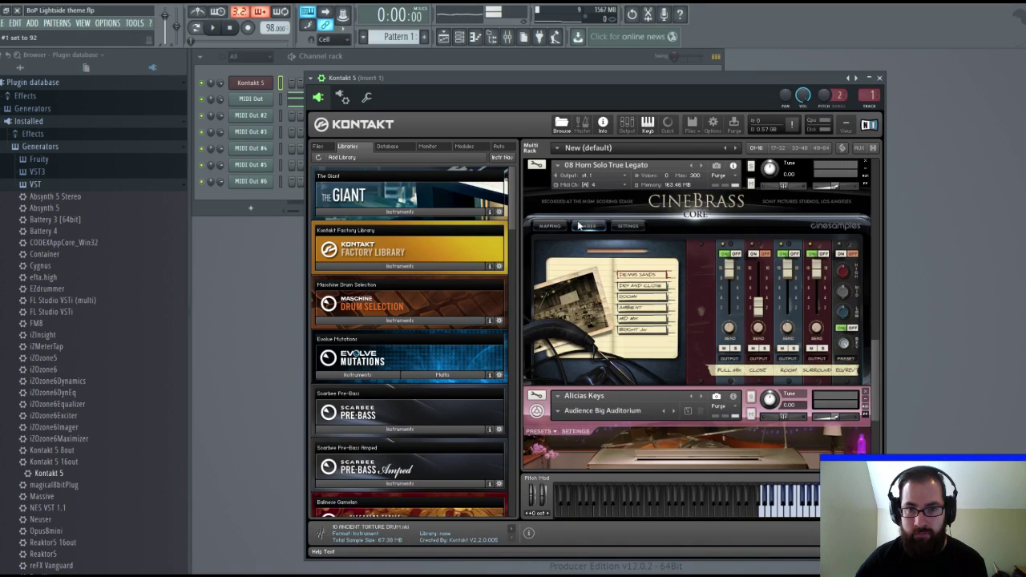
click(550, 226)
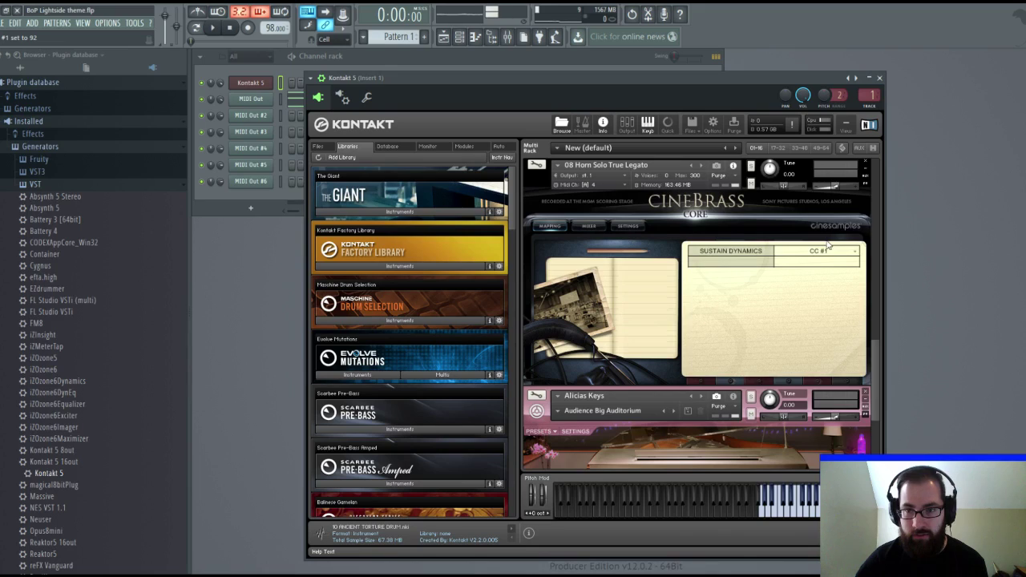
Show the mixer page of 08 Horn Solo True Legato, close Kontakt 5 and open the MIDI Out #4 channel.
click(593, 228)
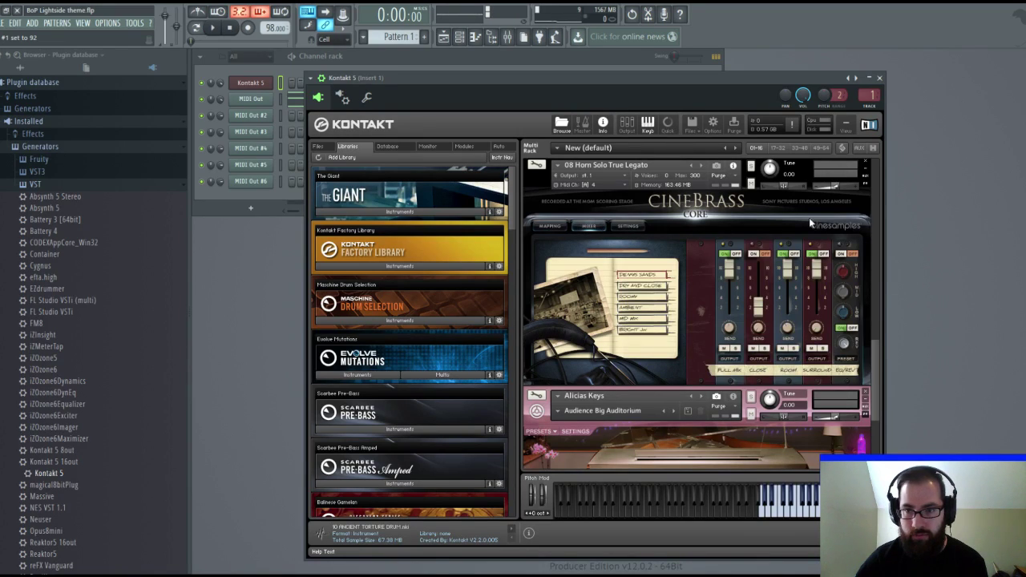
click(879, 79)
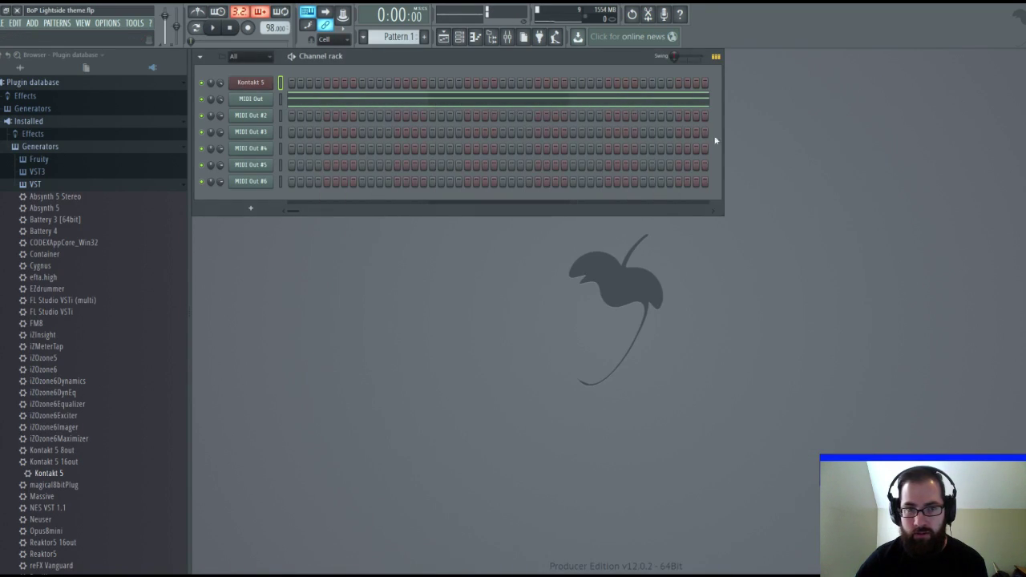
click(260, 149)
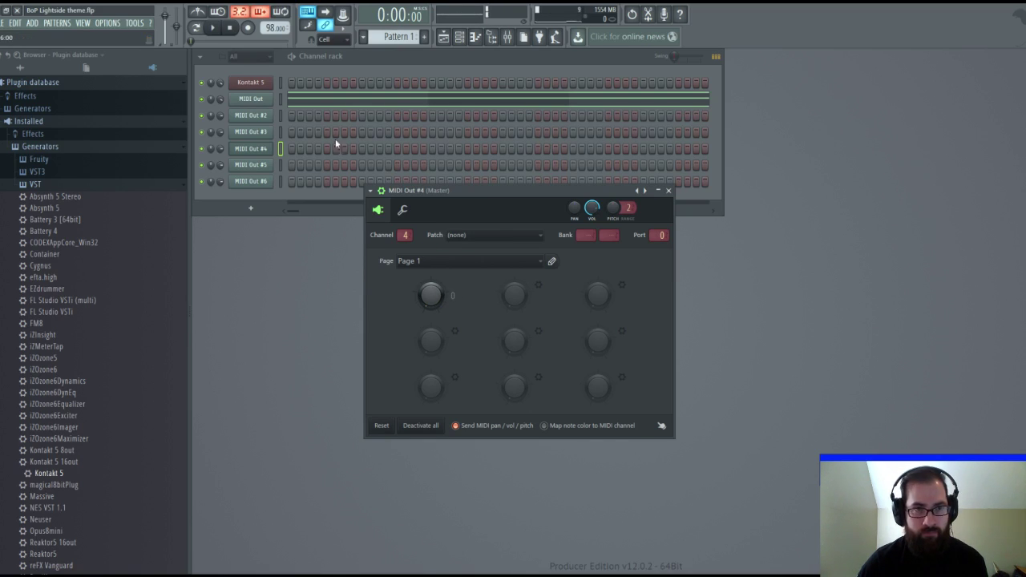
Play the song to rehearse the horn part with MIDI Out #4 selected and stop playback.
drag(220, 94, 220, 90)
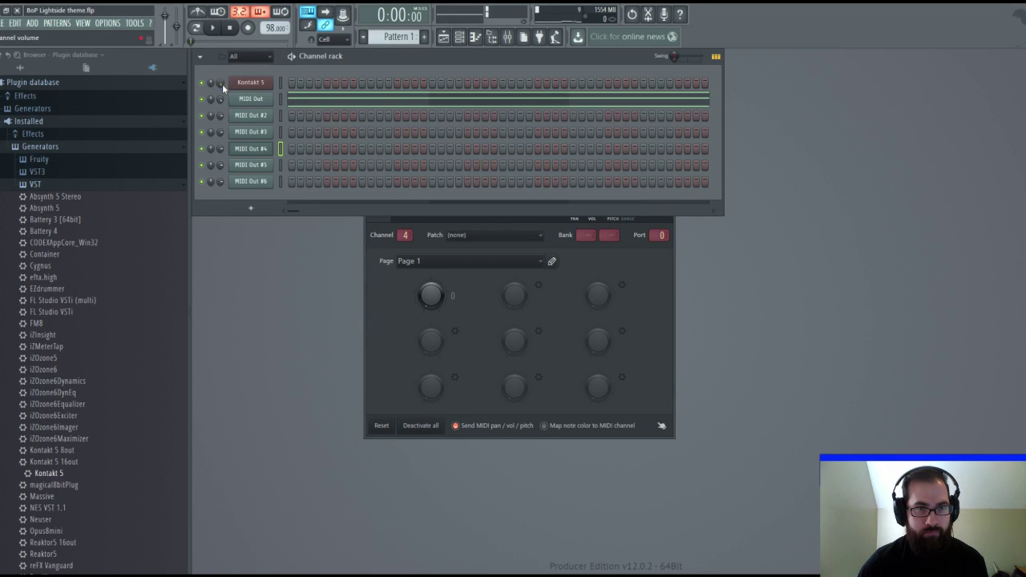
click(213, 29)
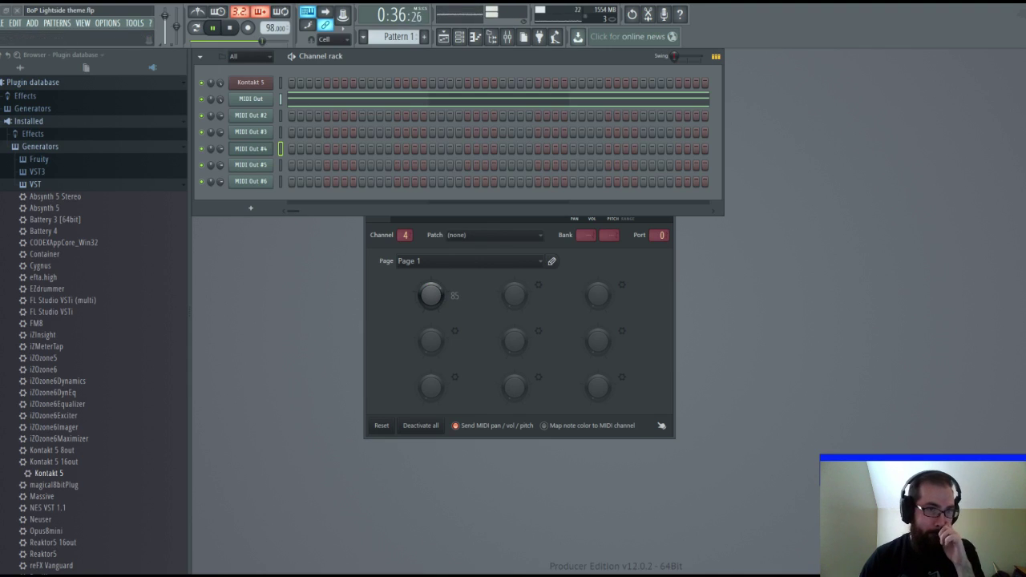
key(space)
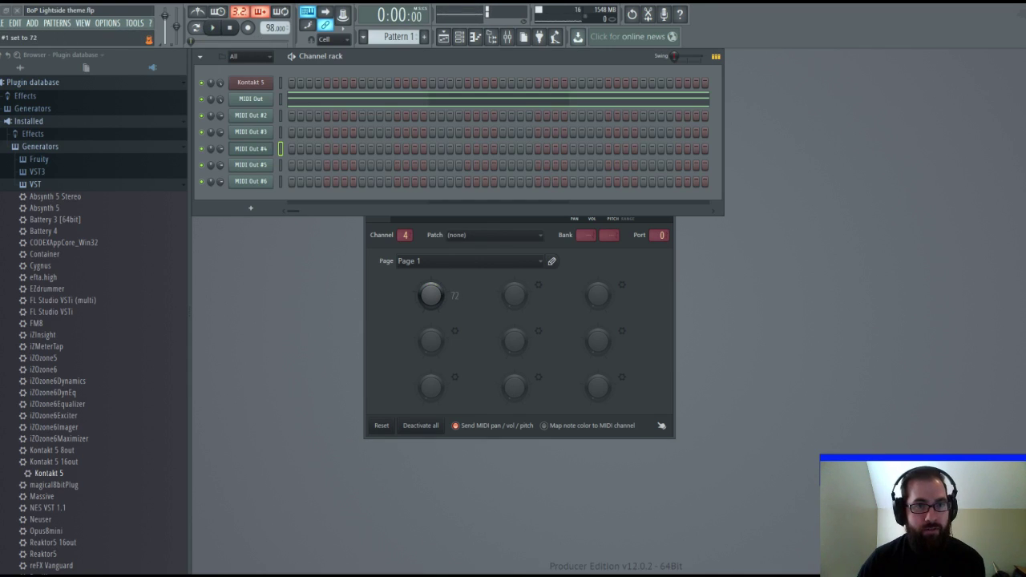
Arm recording, switch to Pattern 2 and place it at bar 1 on Track 2 of the playlist.
key(r)
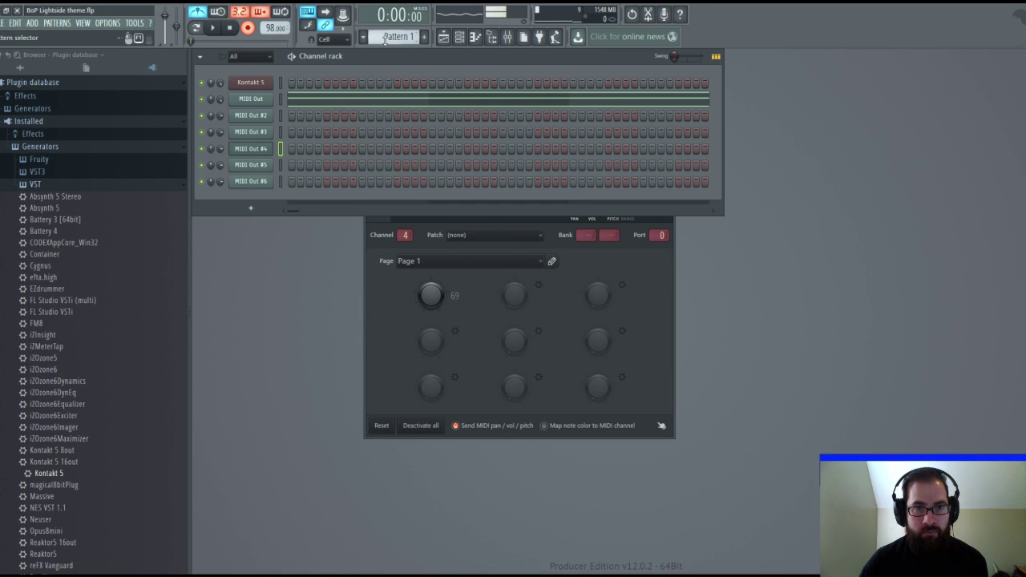
click(424, 38)
key(F5)
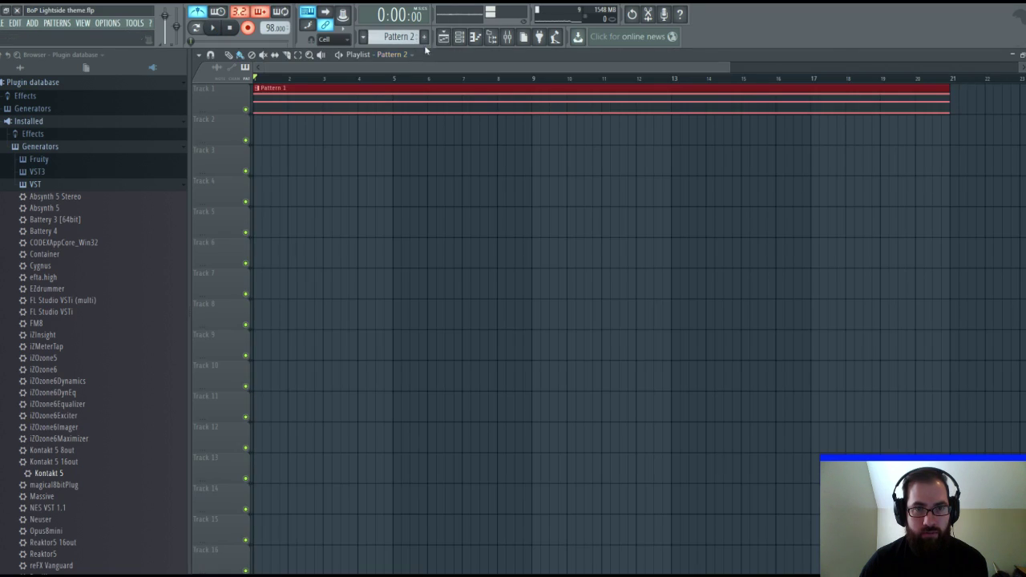
click(271, 121)
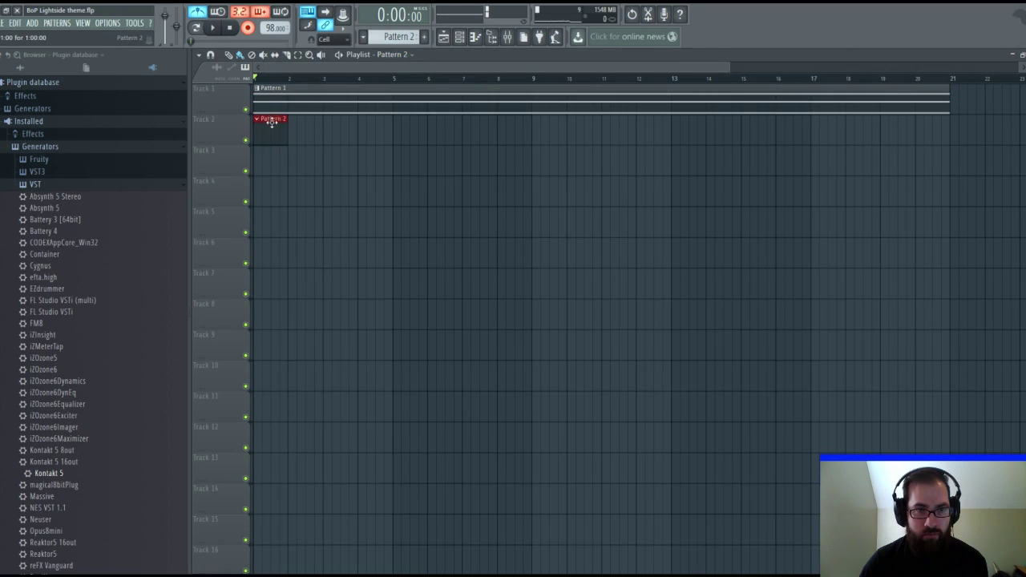
Record the horn performance and its dynamics knob movements into Pattern 2, stop playback and disarm recording.
click(214, 30)
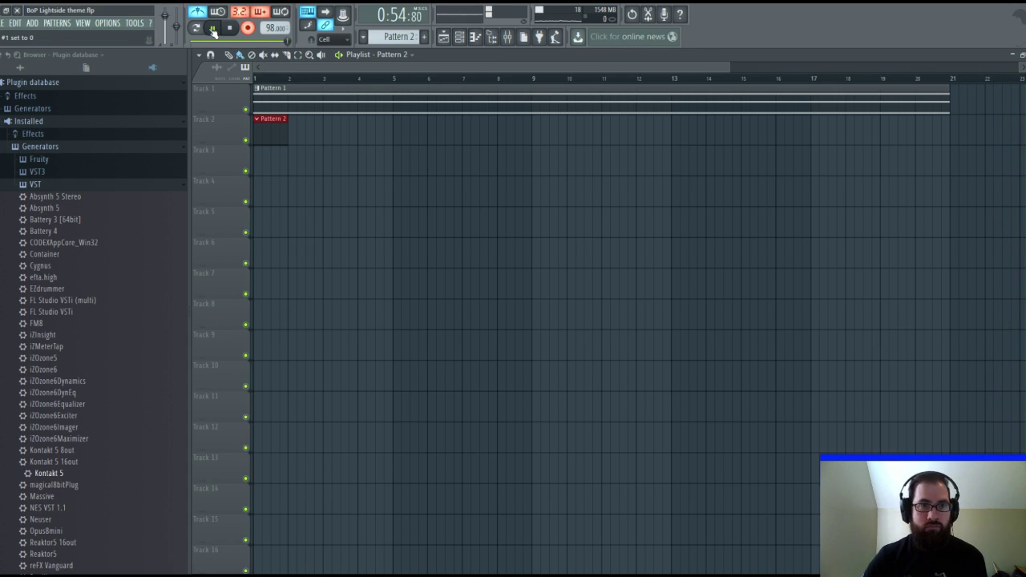
click(229, 28)
click(246, 28)
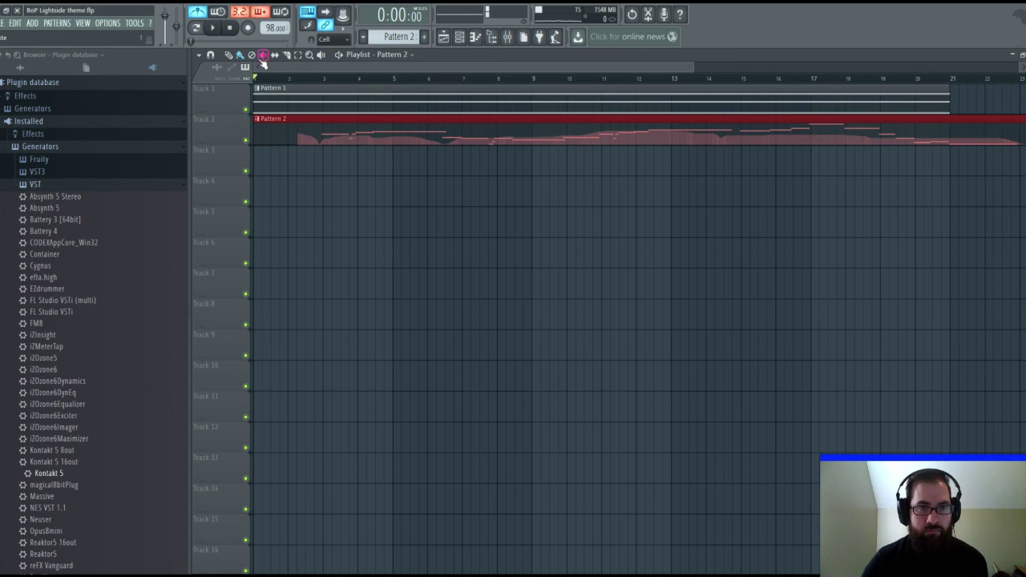
Play back the recording, open Pattern 2's MIDI Out #4 notes in the piano roll around bars 7 to 9 and stop playback.
click(212, 28)
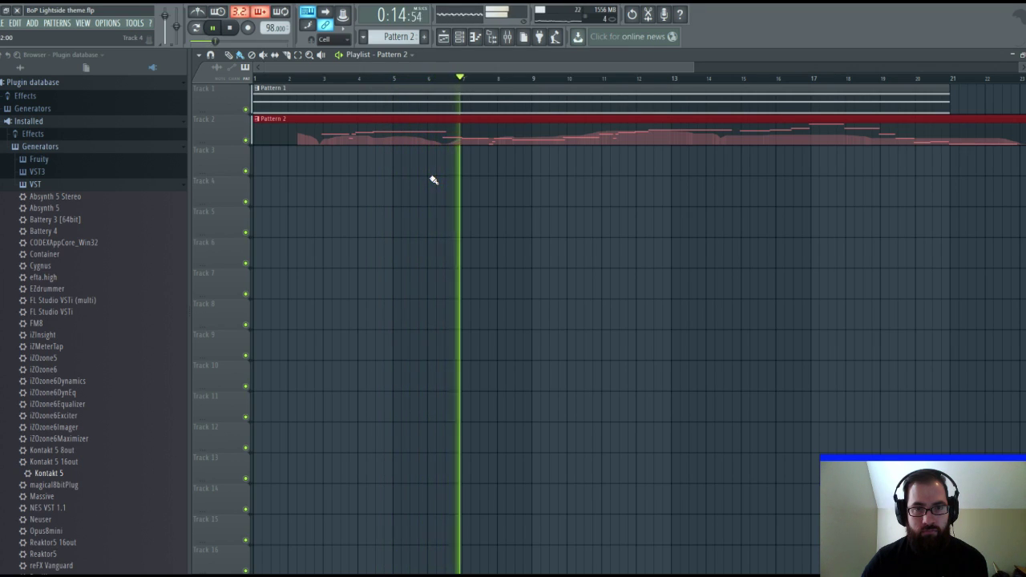
scroll(450, 80, up, 1)
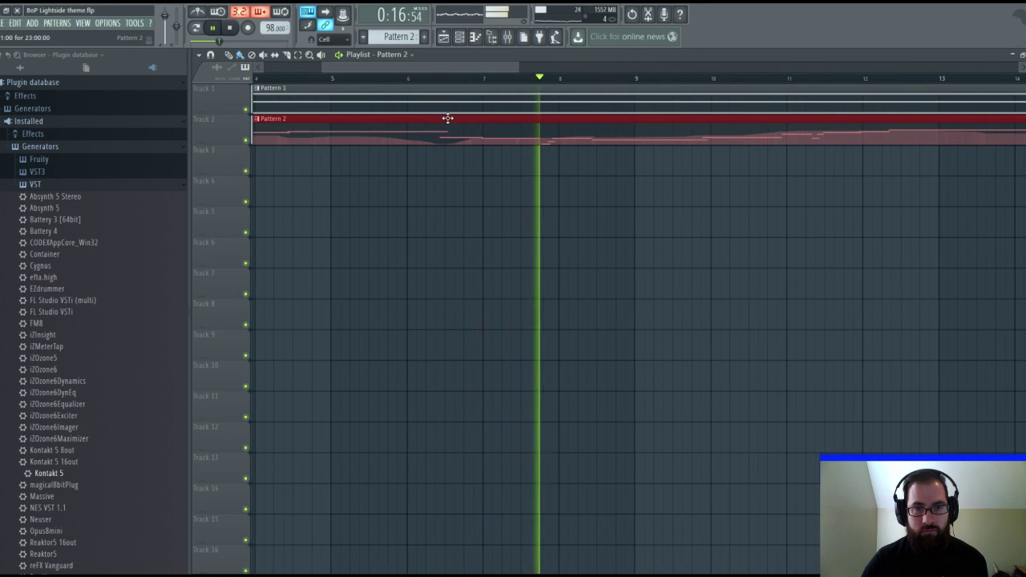
double_click(448, 122)
scroll(350, 84, up, 4)
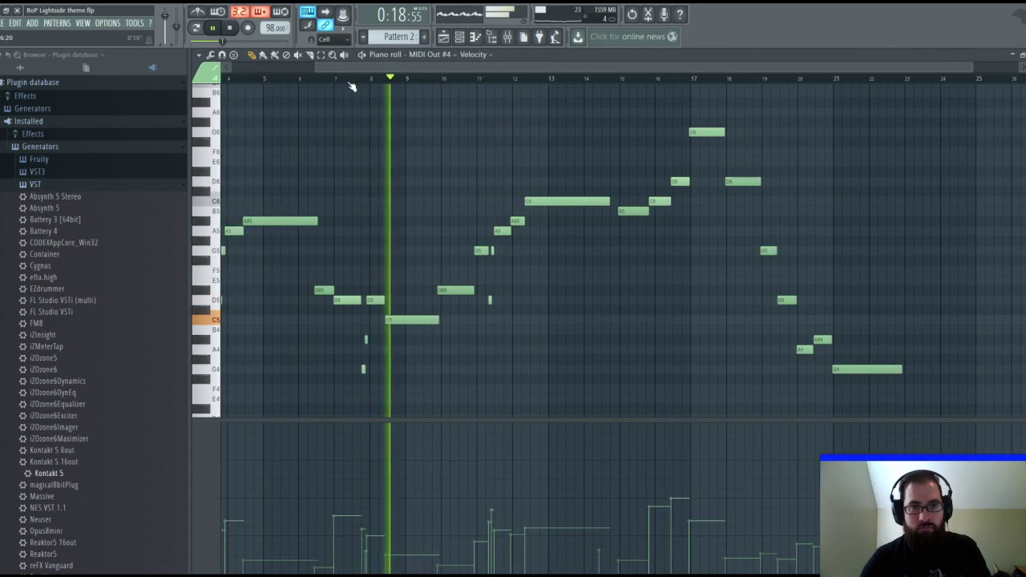
scroll(339, 83, up, 2)
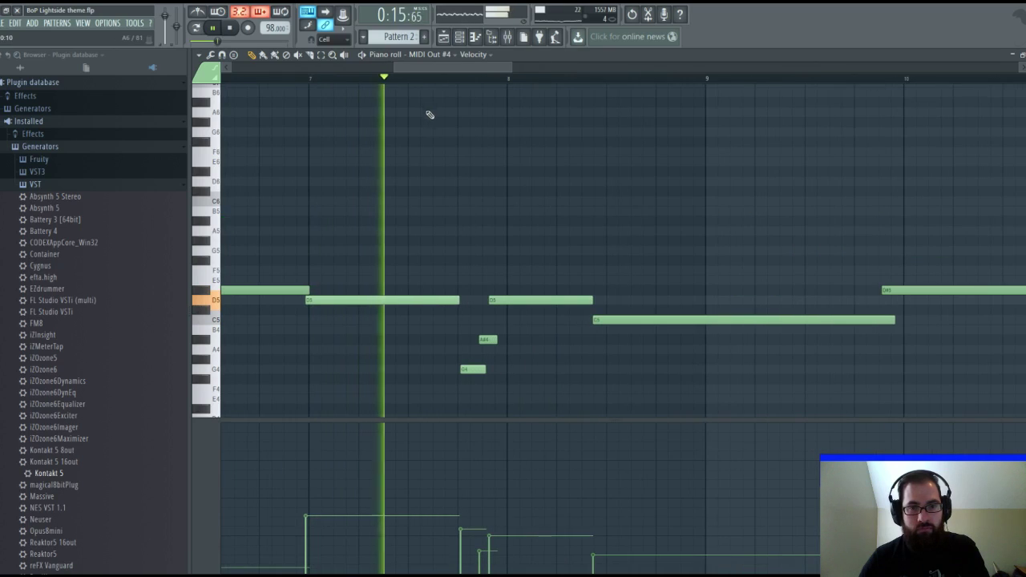
key(space)
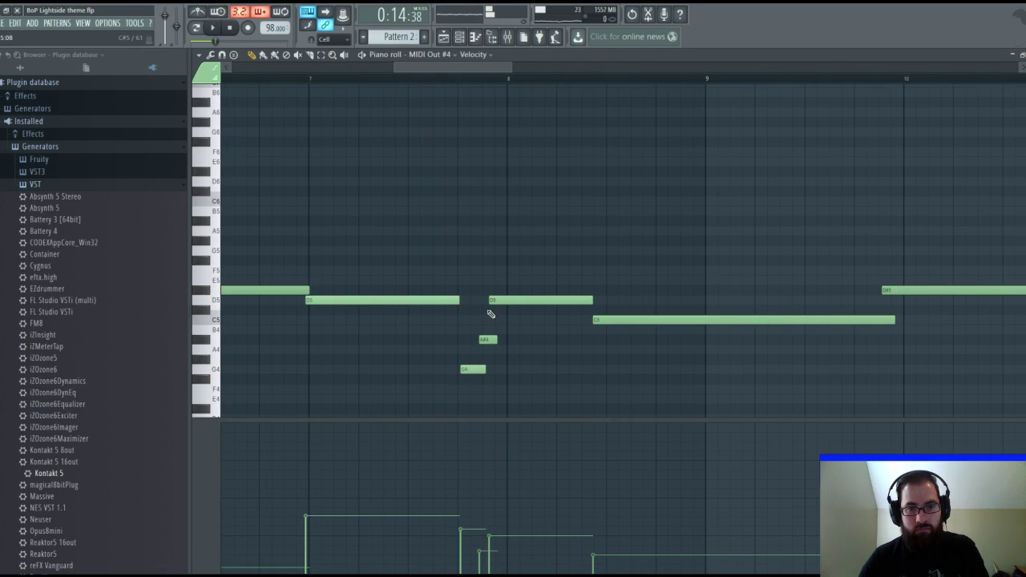
Retime the short G4 and A#4 notes before bar 8, start the following D5 later with a trimmed end, and audition the phrase.
drag(482, 340, 487, 340)
drag(502, 300, 527, 299)
key(space)
drag(611, 300, 591, 300)
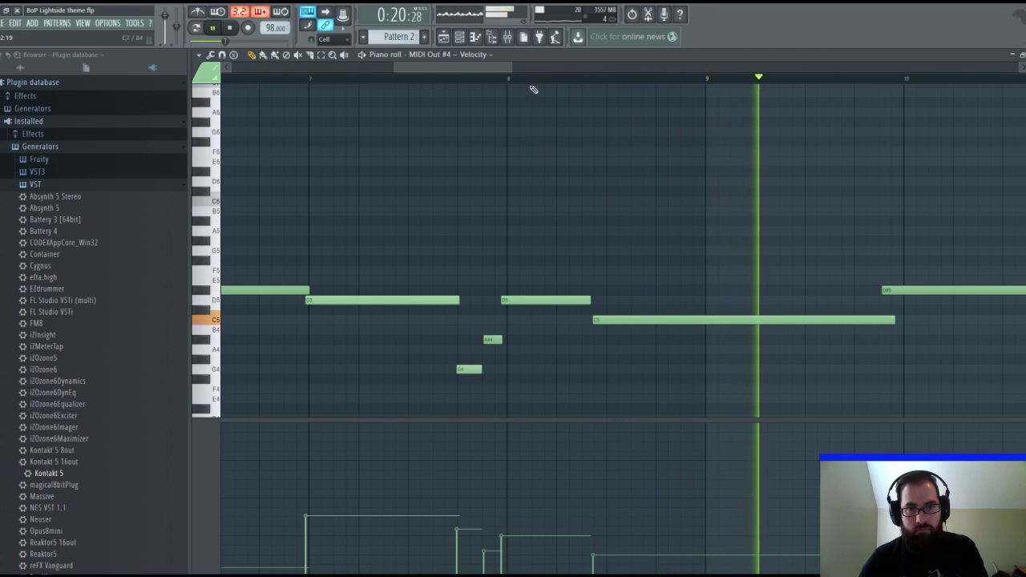
scroll(533, 88, down, 5)
key(space)
Delete the D#5 note around bar 10, lengthen the preceding C5 to about bar 11 and play the result.
scroll(569, 160, up, 4)
right_click(591, 290)
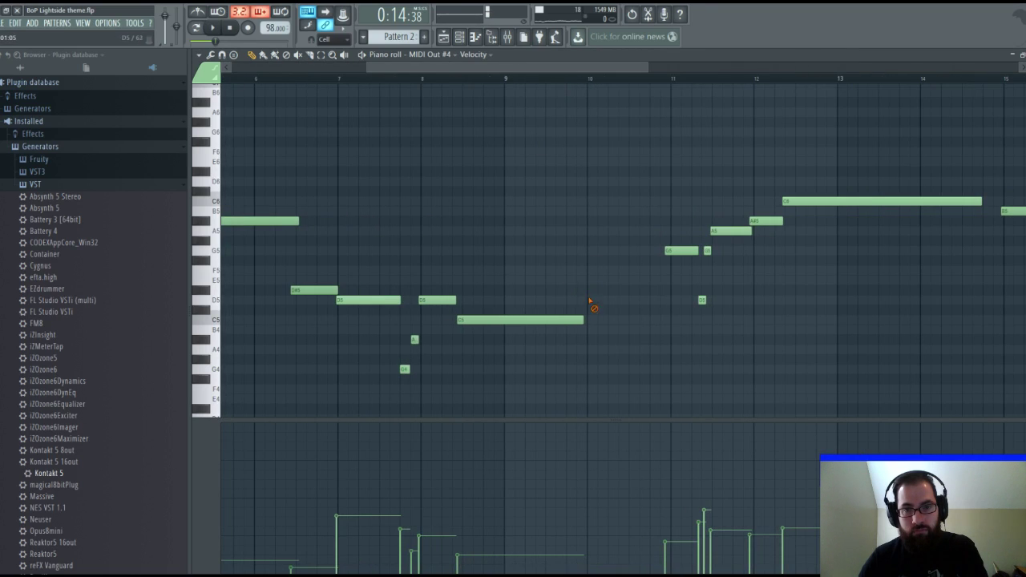
drag(583, 320, 662, 319)
key(space)
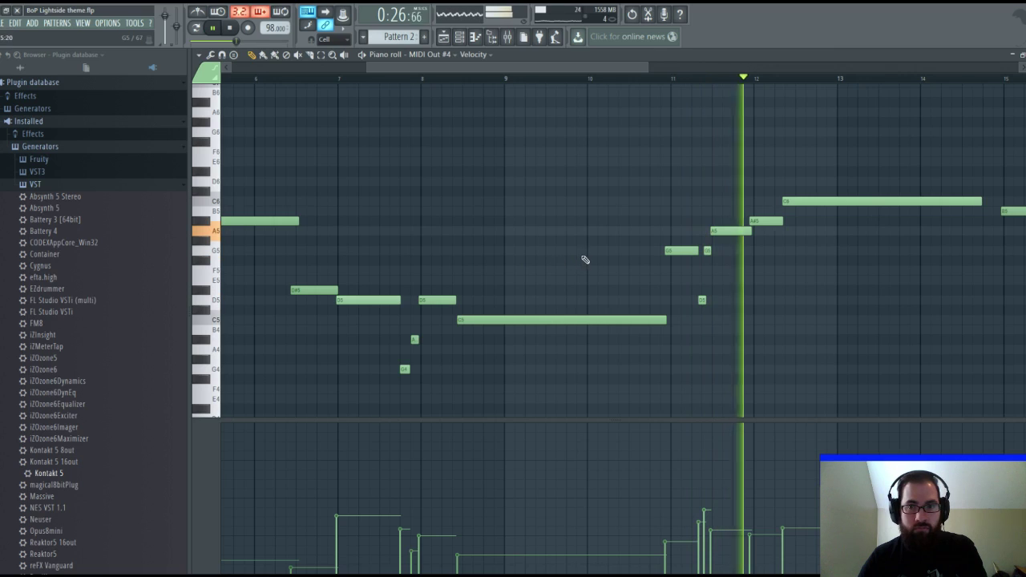
Stop playback, start the long C6 after bar 12 slightly later and extend the preceding A#5 to meet it.
scroll(550, 80, down, 2)
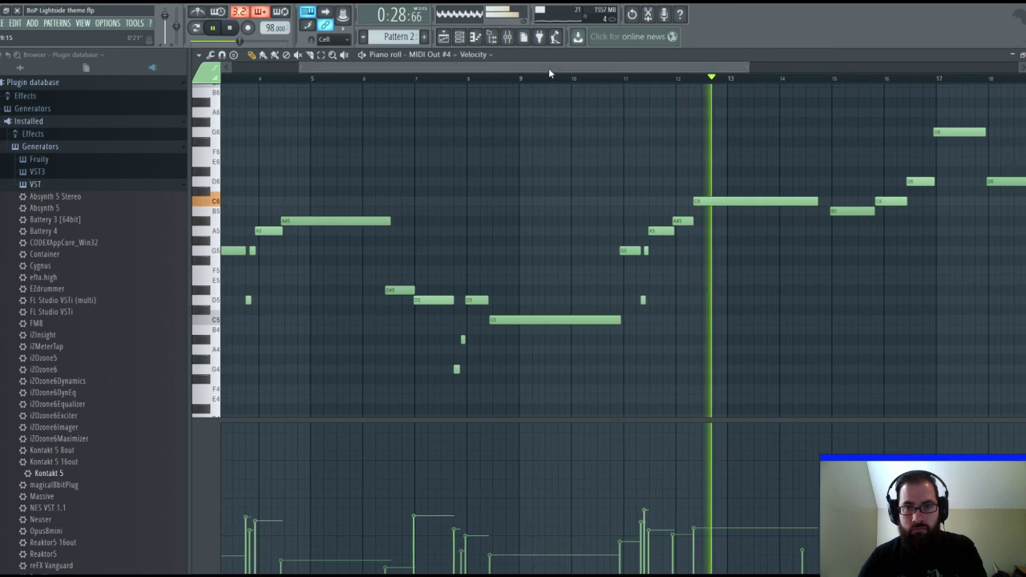
key(space)
scroll(607, 85, up, 3)
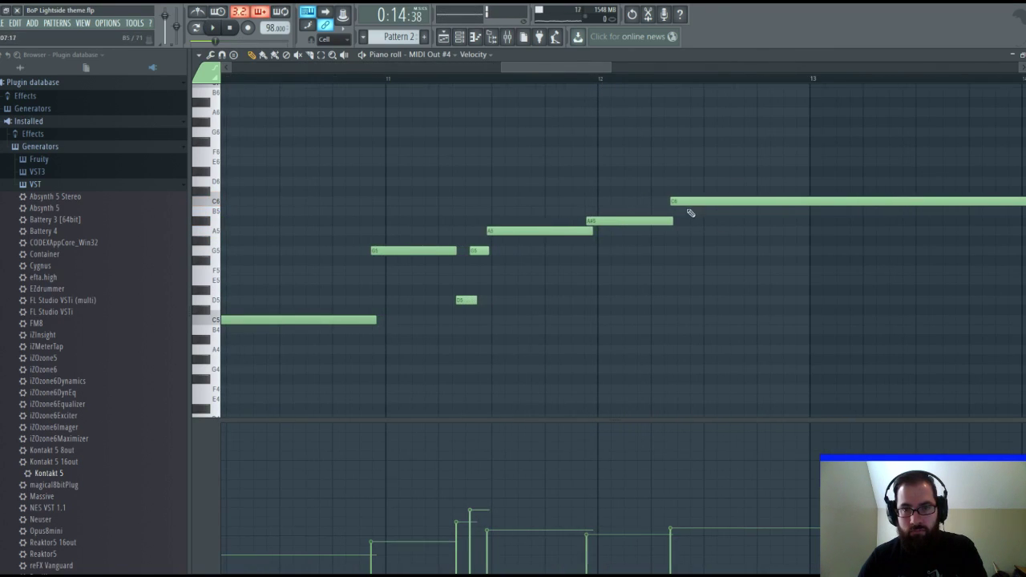
drag(684, 201, 703, 220)
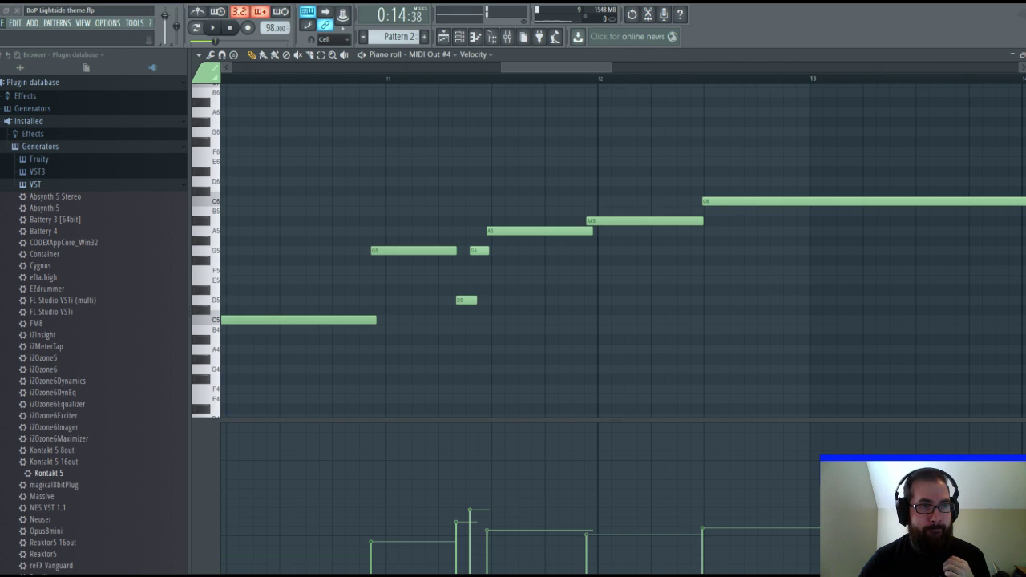
scroll(385, 84, down, 3)
drag(463, 71, 246, 63)
scroll(251, 81, down, 2)
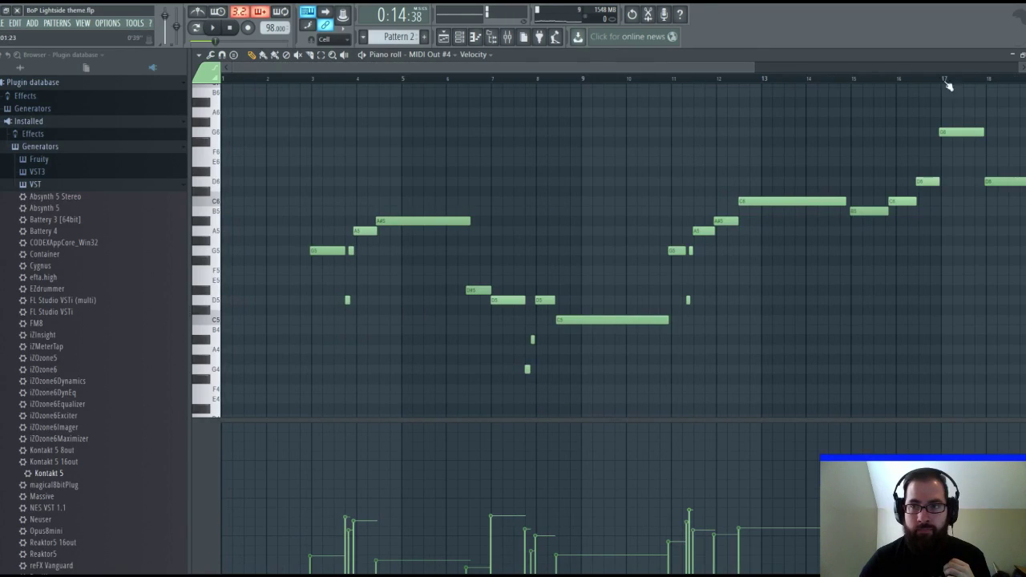
Bring up the channel rack, open and close MIDI Out #5, and view both full patterns in the playlist.
key(F6)
click(268, 165)
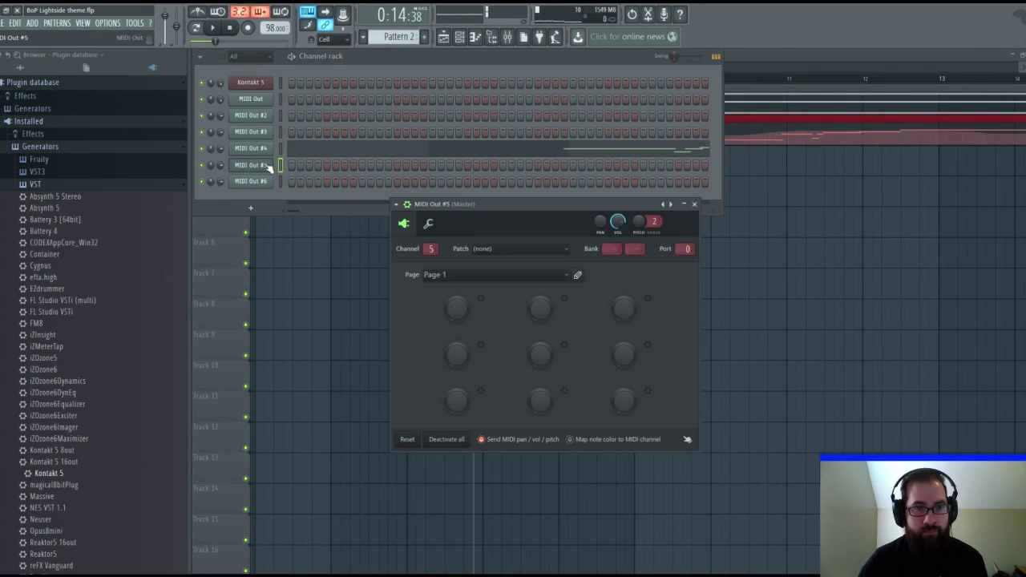
click(695, 204)
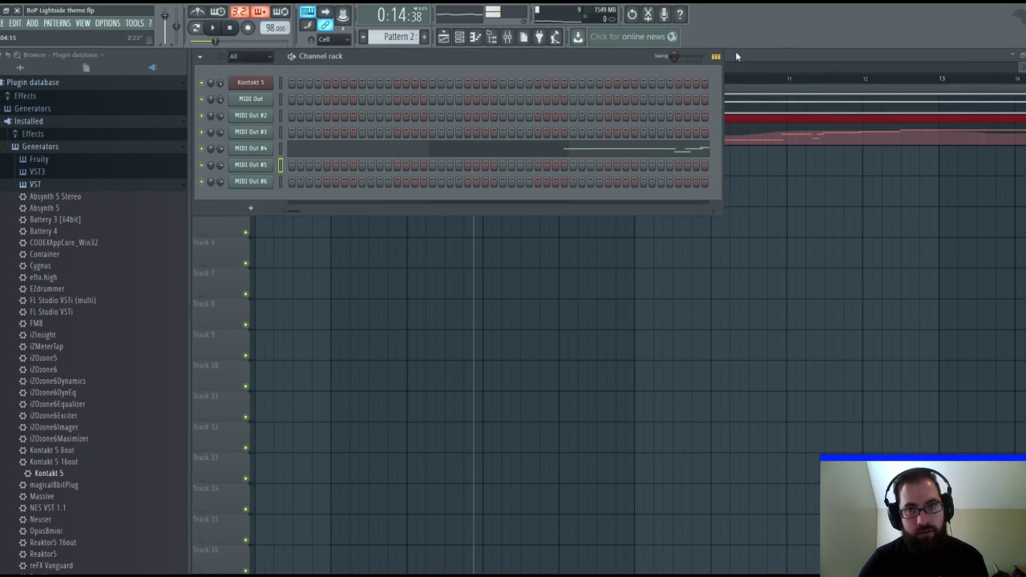
key(F6)
scroll(492, 86, down, 3)
scroll(492, 85, down, 1)
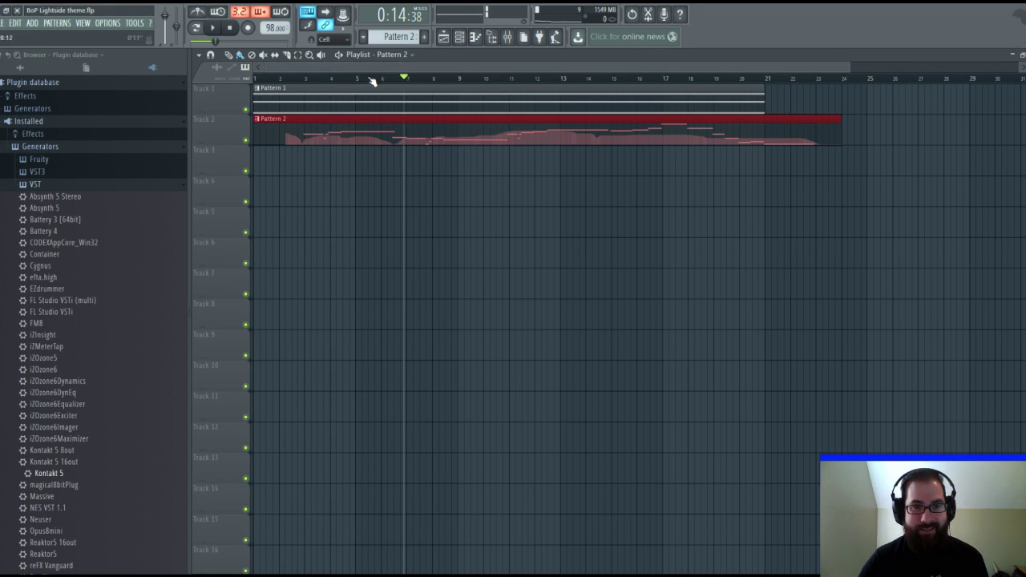
Inspect the Violins_Sustains instrument in Kontakt 5, close the plugin and open the MIDI Out #3 channel.
key(F6)
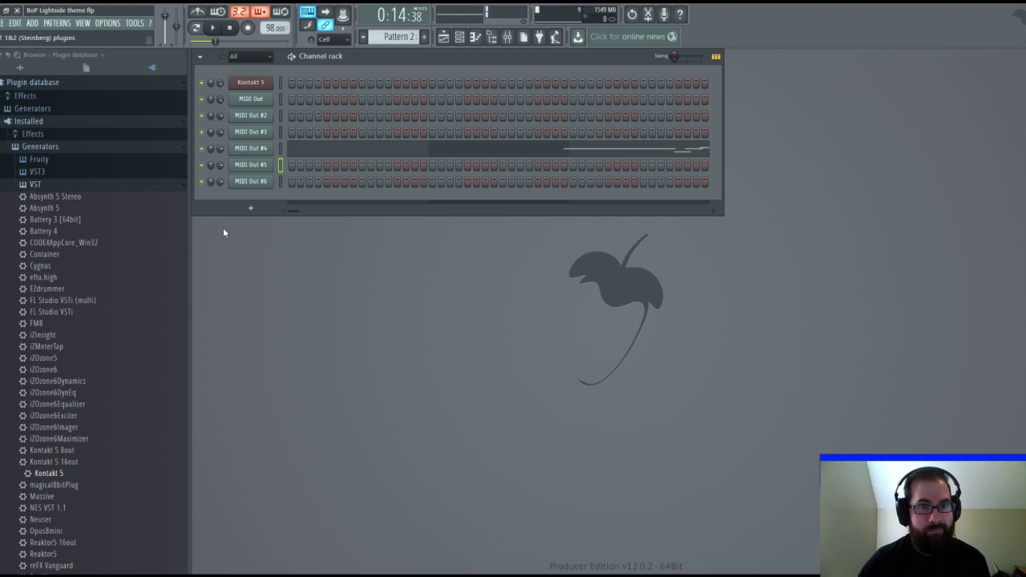
click(248, 84)
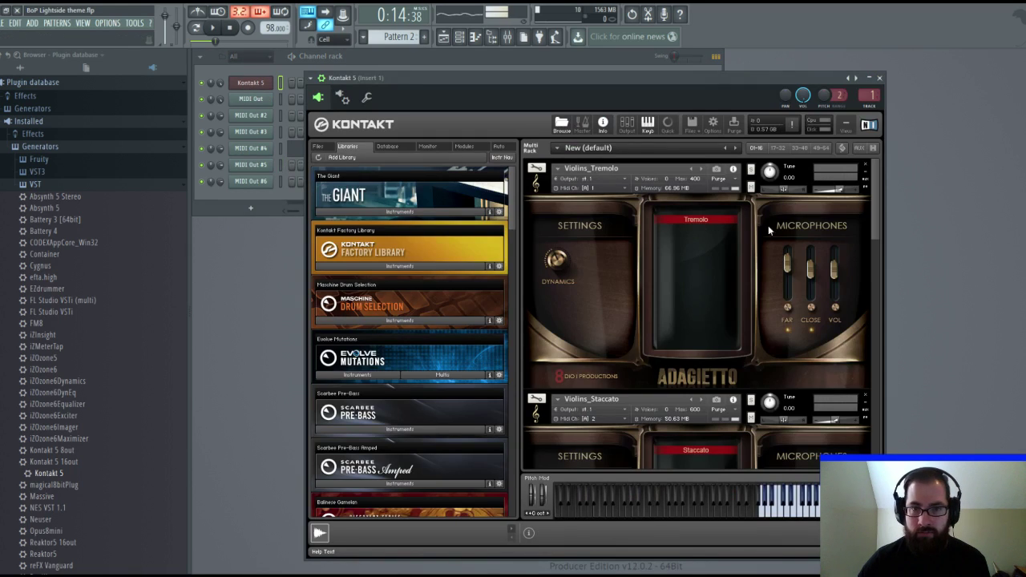
drag(877, 192, 896, 296)
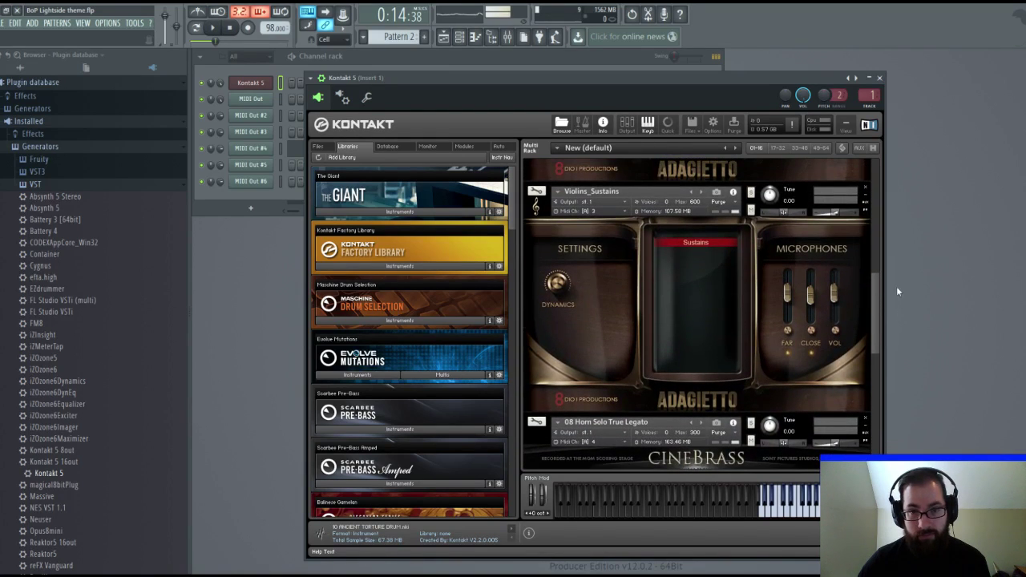
click(879, 77)
click(249, 132)
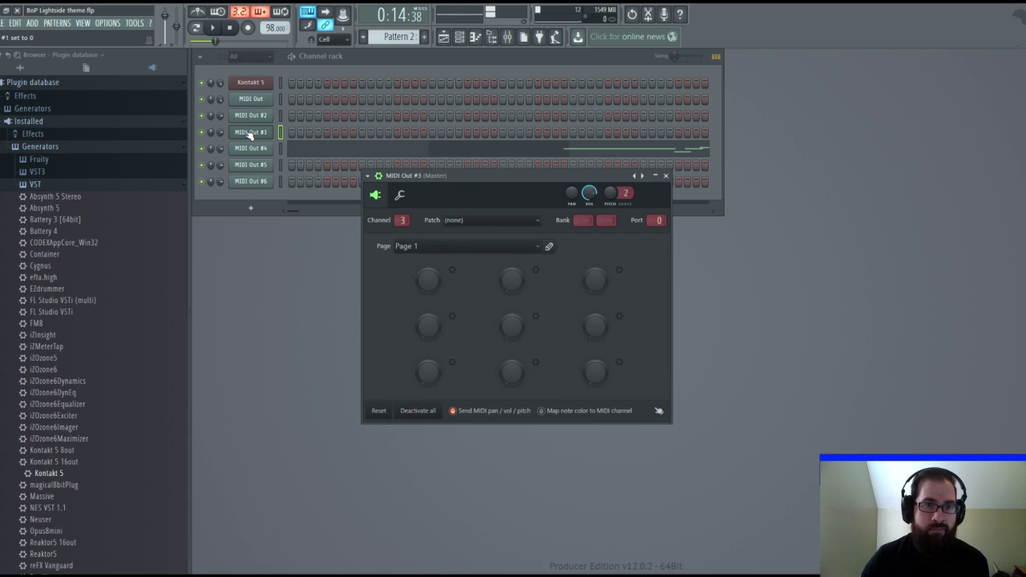
Open Kontakt 5's Quick-Load browser and look through the Ensemble and Legatos folders of the 8dio Adagietto instruments.
click(250, 83)
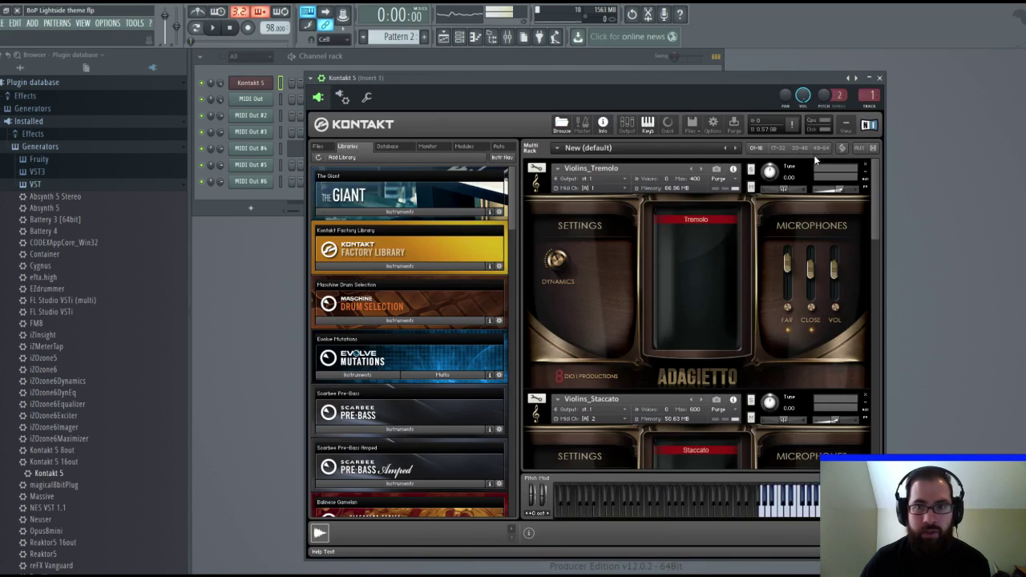
drag(875, 171, 876, 292)
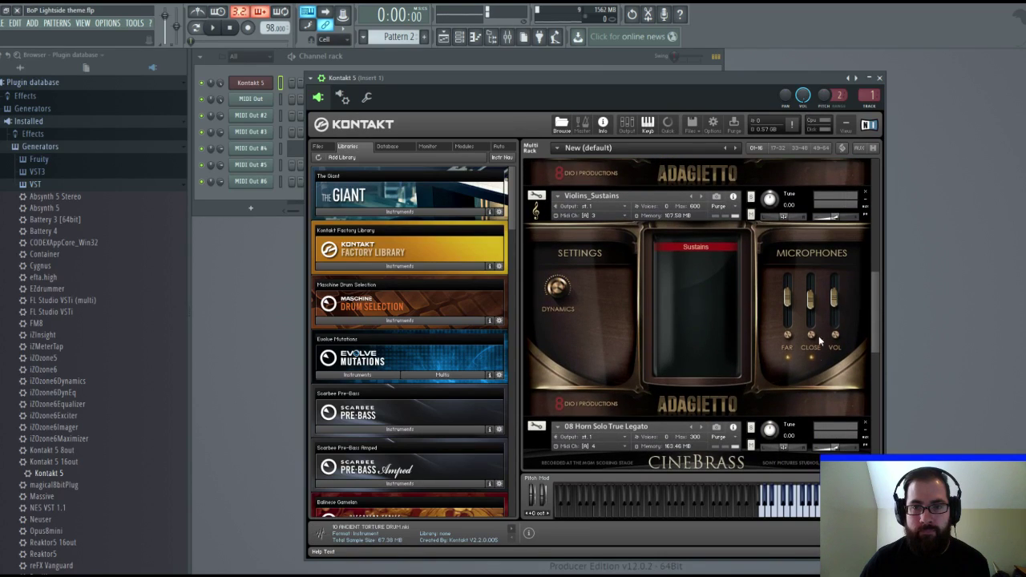
click(667, 124)
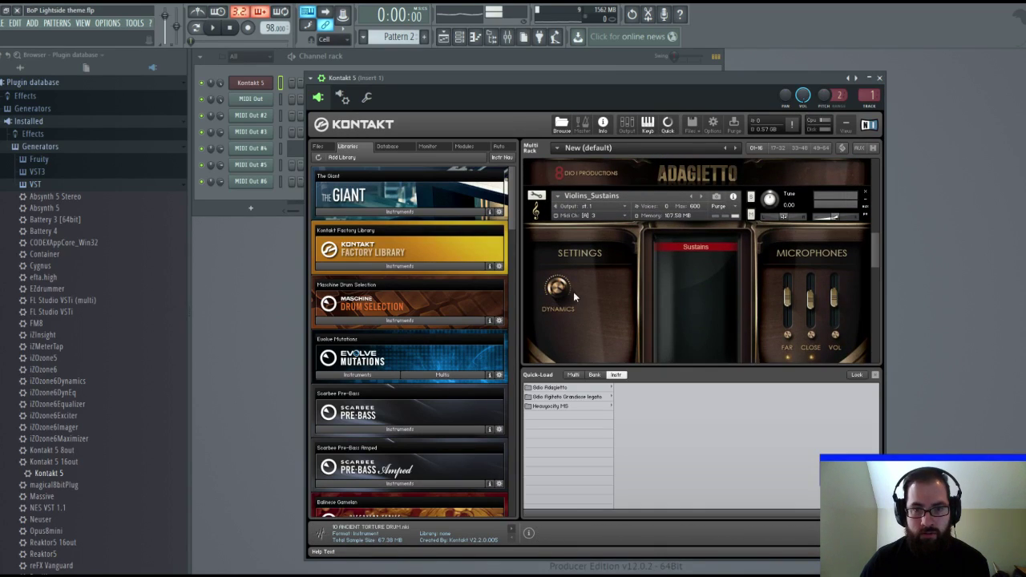
click(559, 387)
click(641, 387)
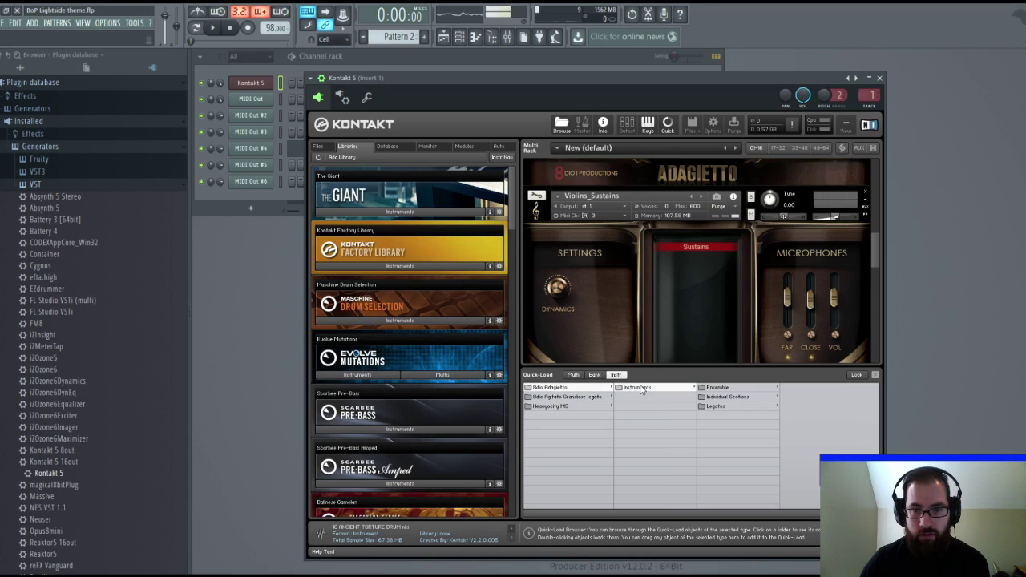
click(736, 388)
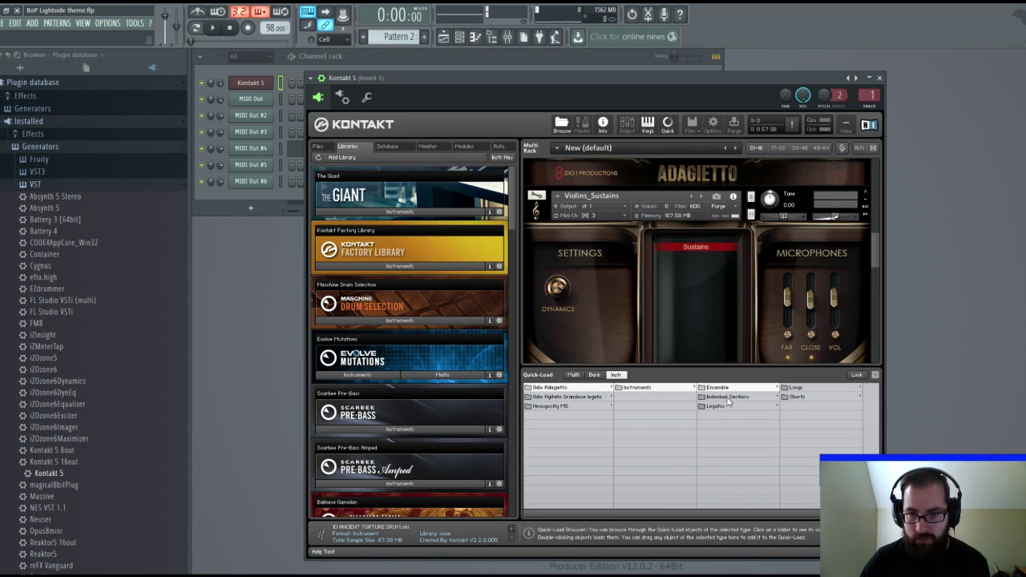
click(717, 407)
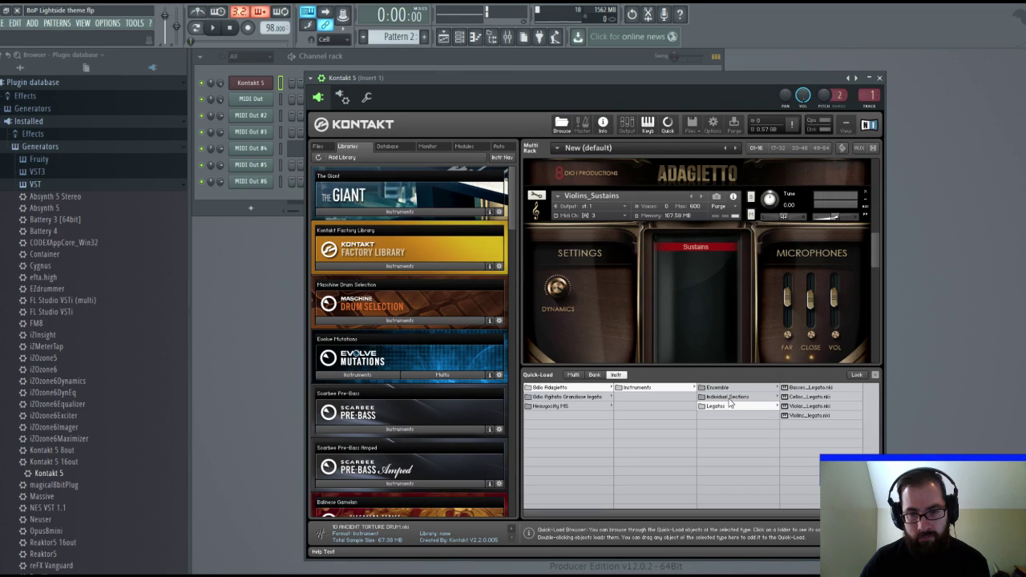
Load Violas_Sustains.nki from the Individual Sections Violas folder, close Quick-Load and bring the instrument into view in the rack.
click(729, 398)
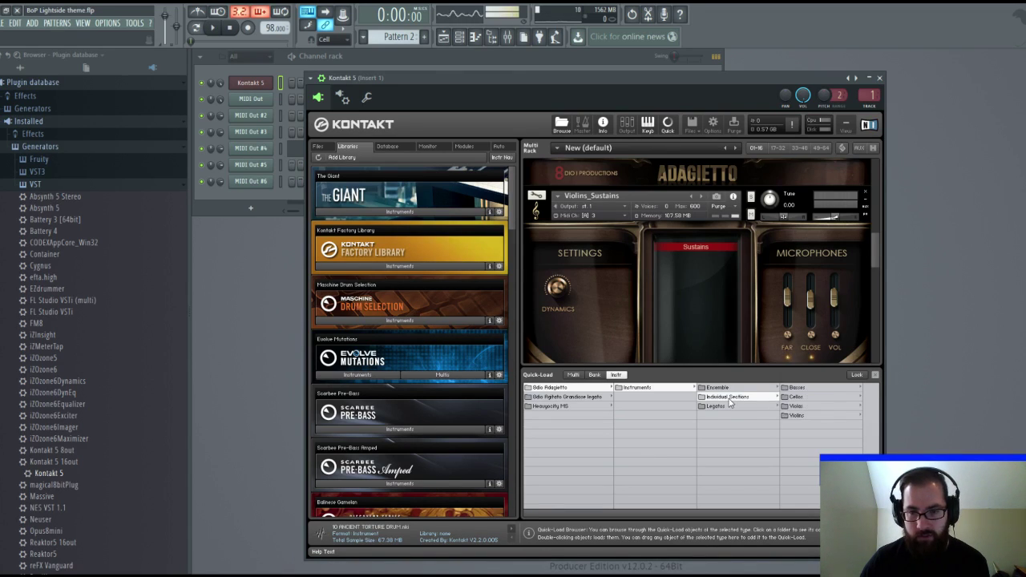
click(809, 407)
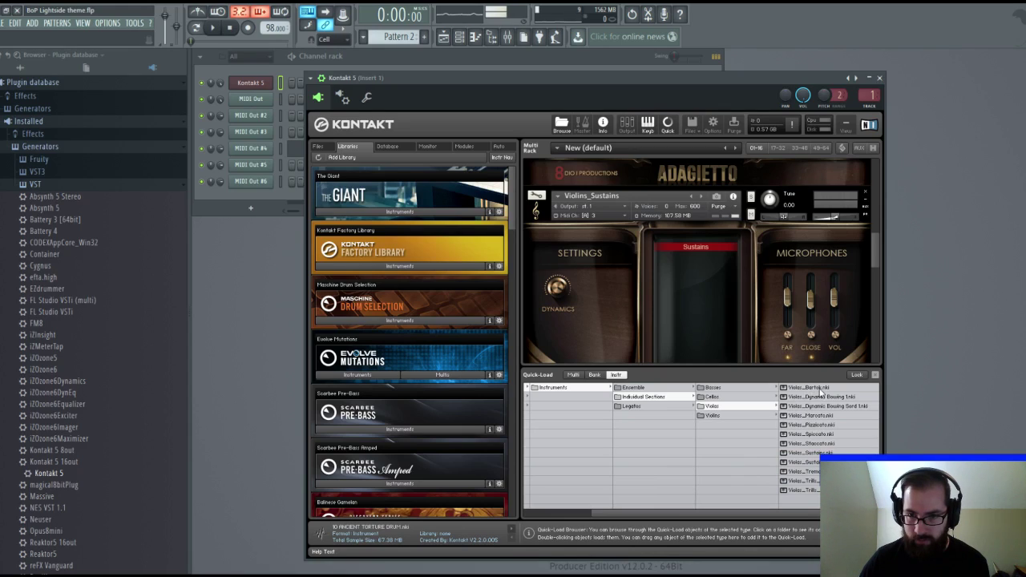
click(815, 451)
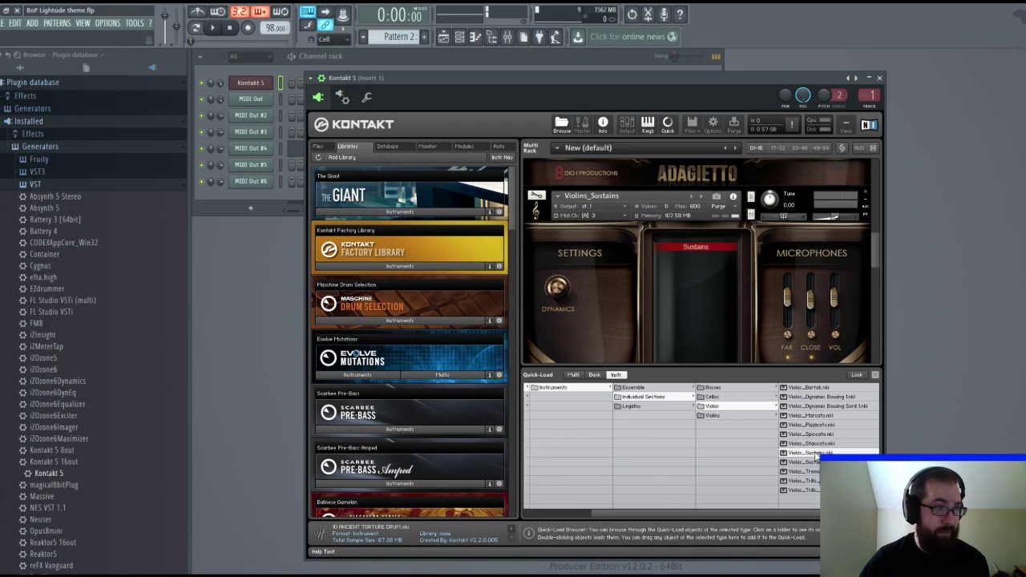
click(876, 374)
drag(877, 282, 872, 432)
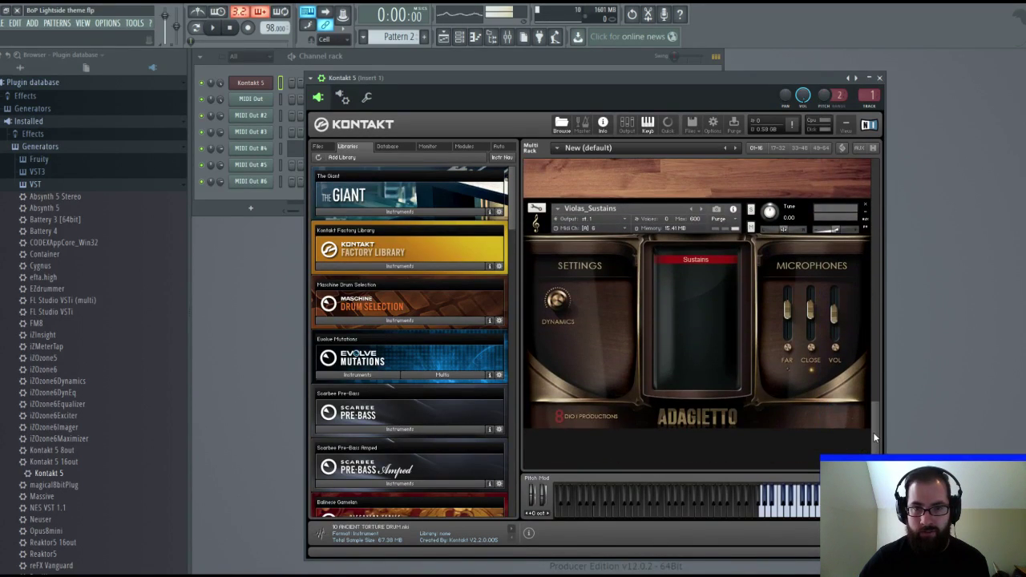
Close Kontakt 5 and clone the MIDI Out #6 channel, with the copy on MIDI channel 7 and its first knob active.
click(879, 78)
click(258, 182)
key(alt+c)
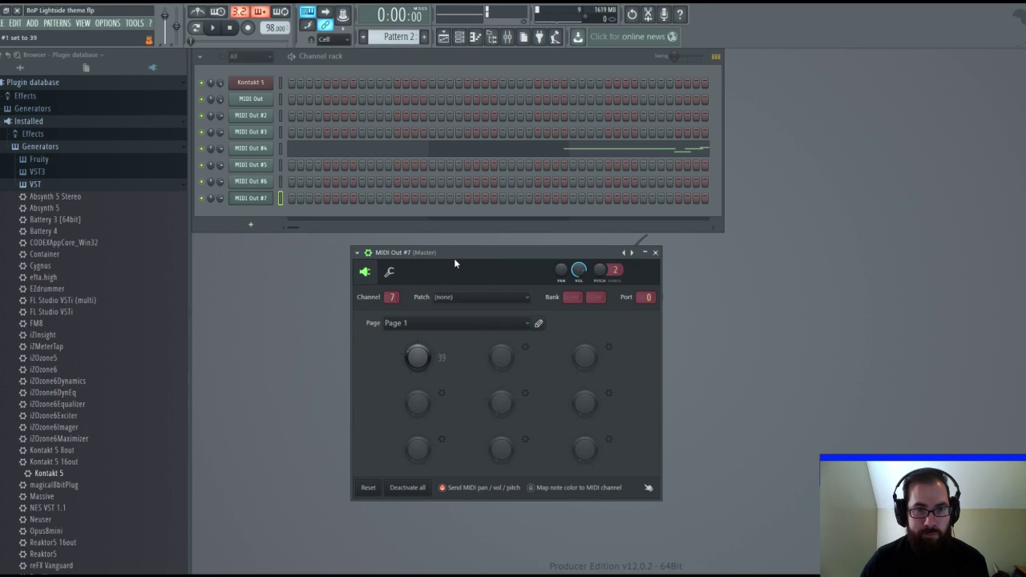
Check the MIDI channel of Violas_Sustains in Kontakt 5 and compare the settings of MIDI Out #6 and MIDI Out #7.
click(250, 82)
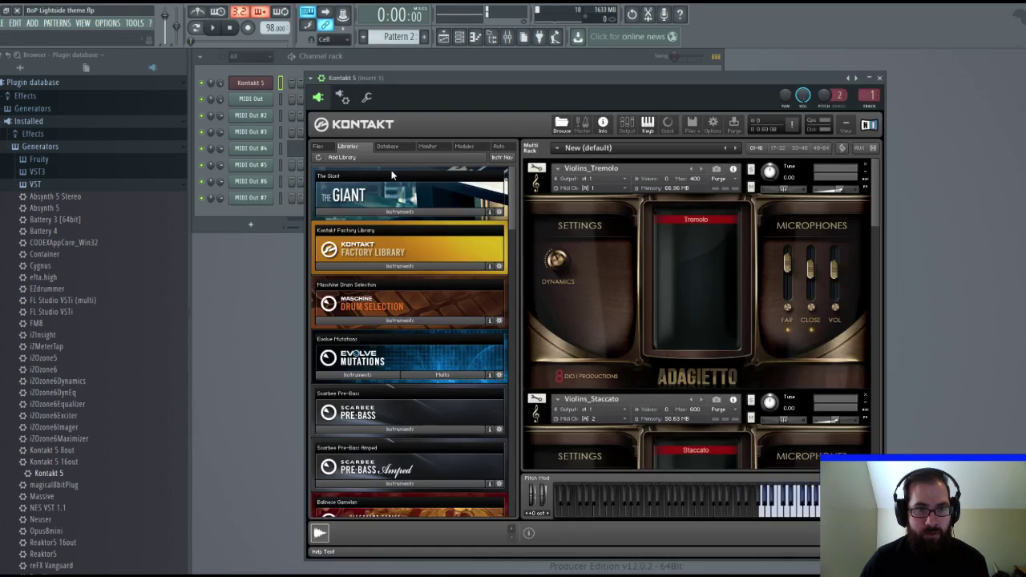
scroll(878, 245, down, 6)
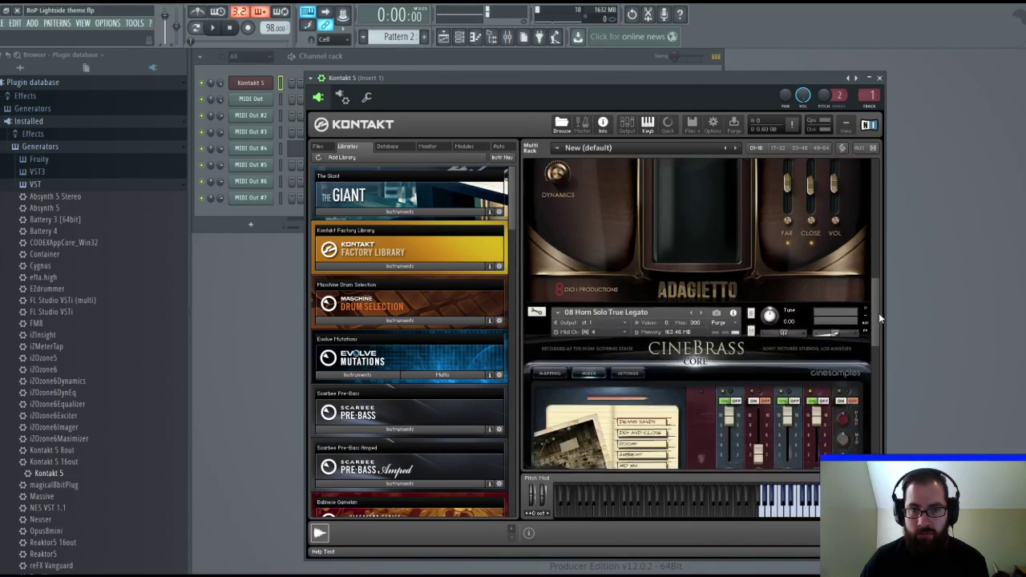
drag(882, 335, 891, 408)
click(261, 188)
click(261, 188)
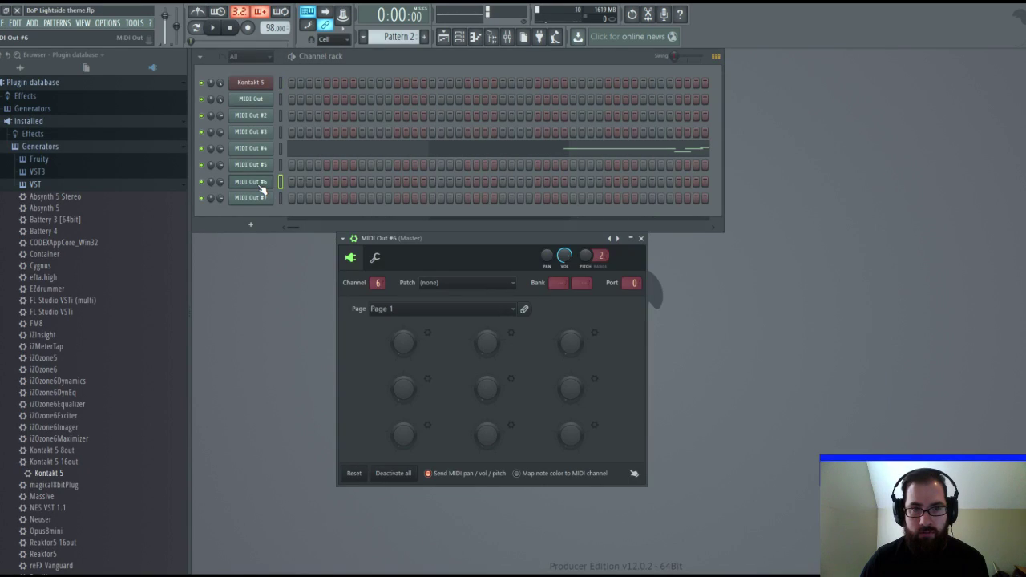
click(262, 198)
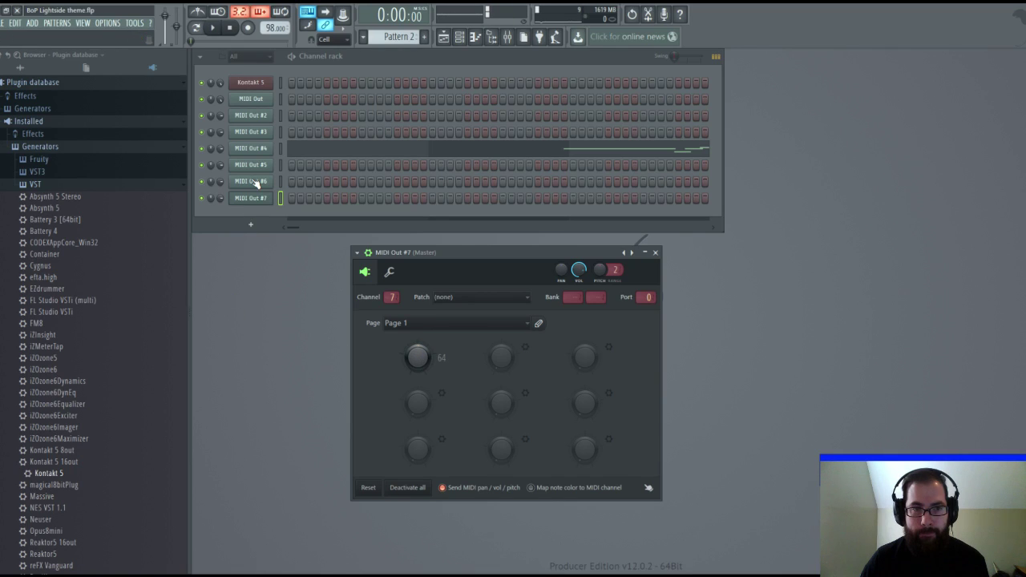
Activate the first controller knob on MIDI Out #6, try it with the hardware controller and close the channel's window.
click(252, 183)
click(398, 335)
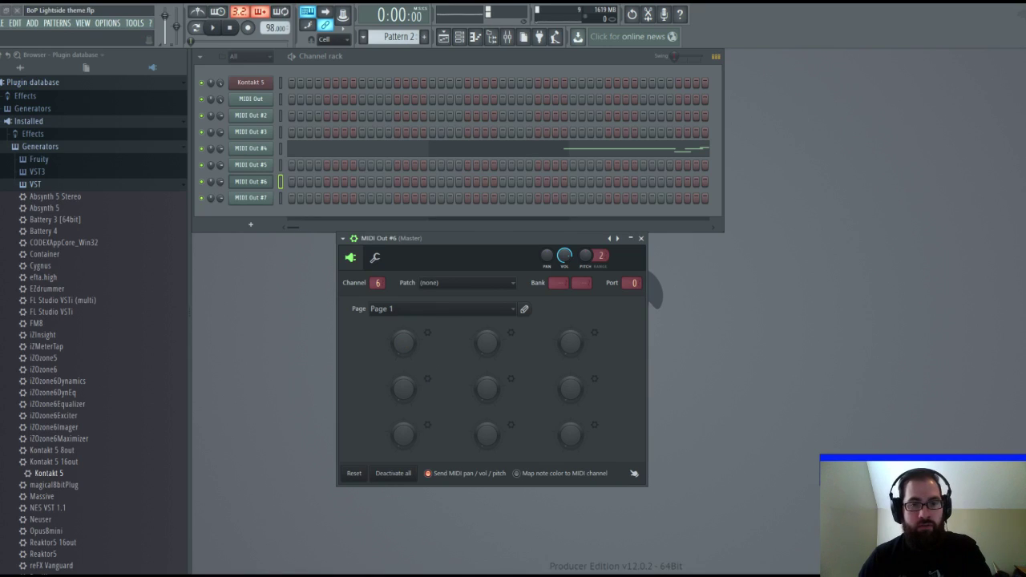
click(405, 343)
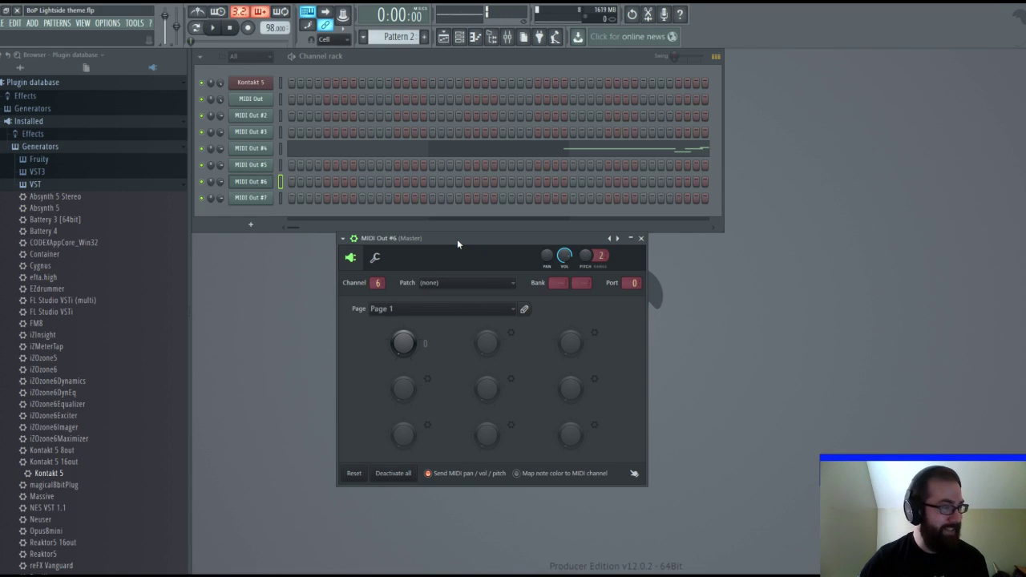
drag(457, 239, 456, 241)
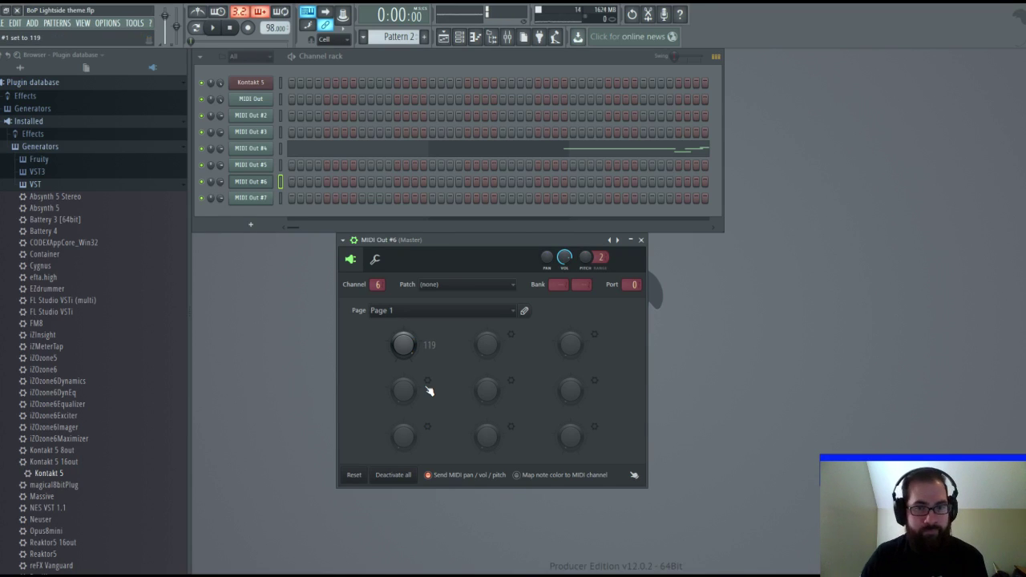
drag(548, 239, 544, 249)
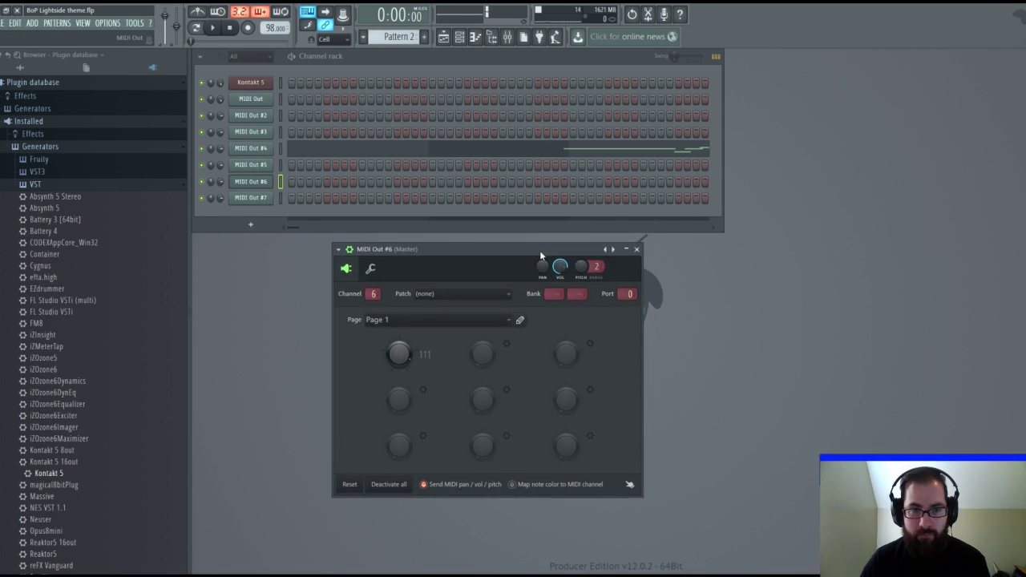
click(636, 250)
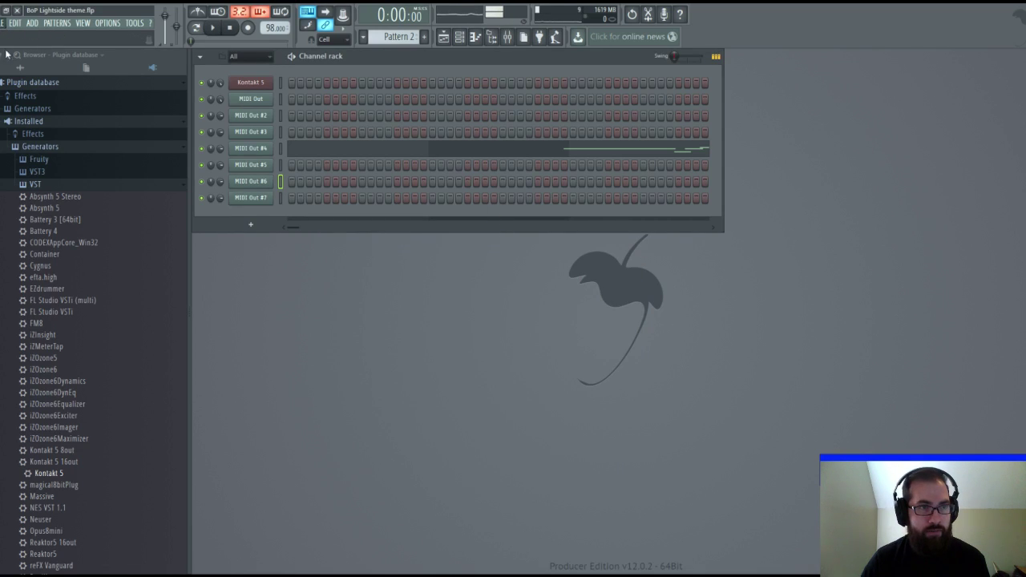
Play the song several times while performing notes and dynamics live on MIDI Out #6, and stop playback.
click(214, 28)
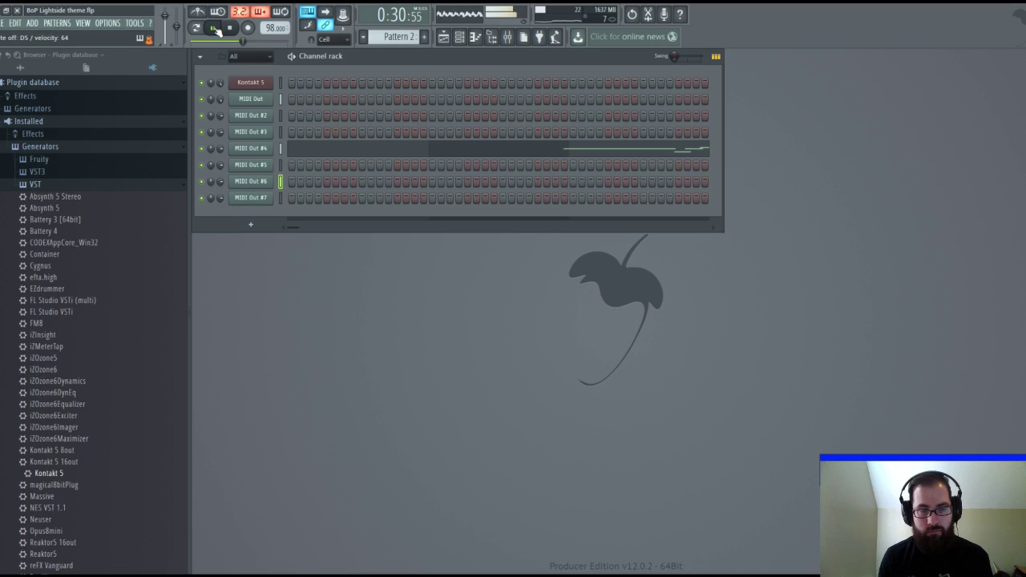
click(229, 28)
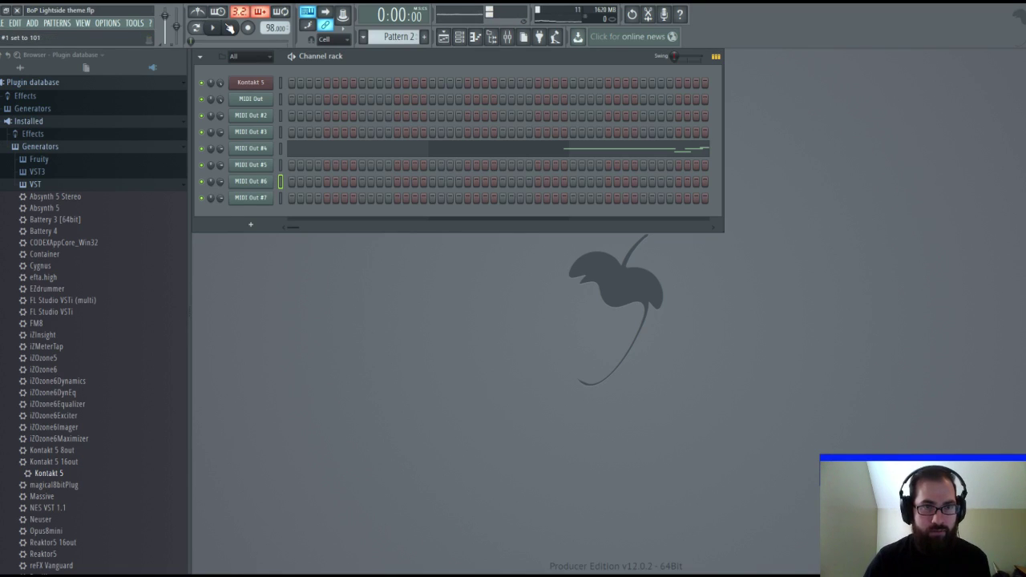
click(214, 30)
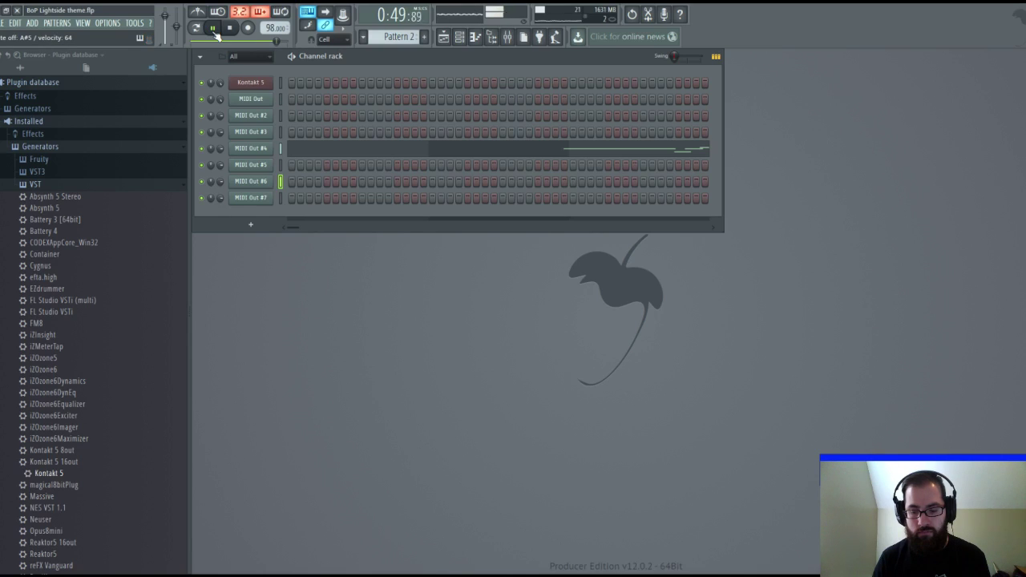
click(215, 29)
click(215, 29)
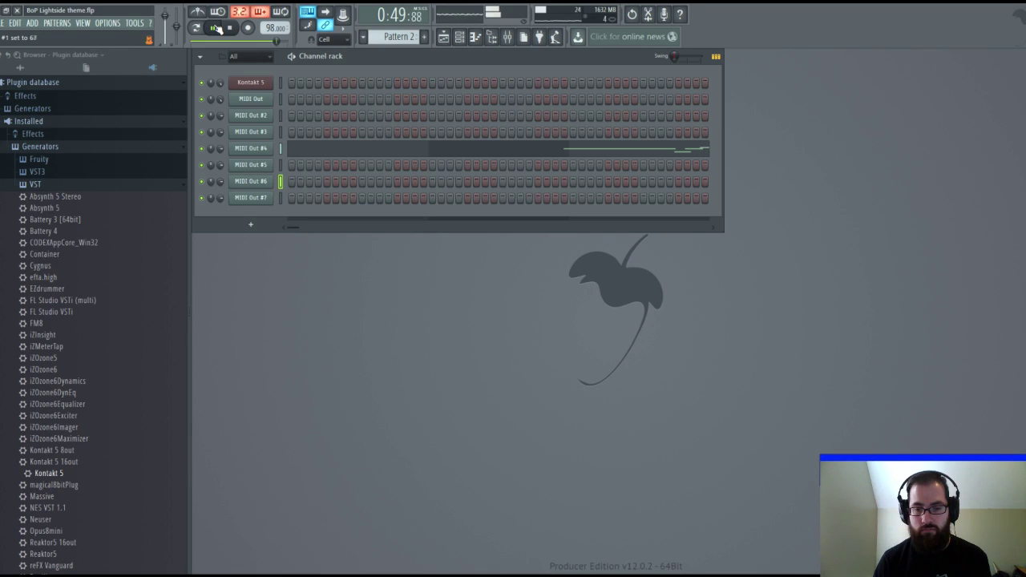
click(229, 29)
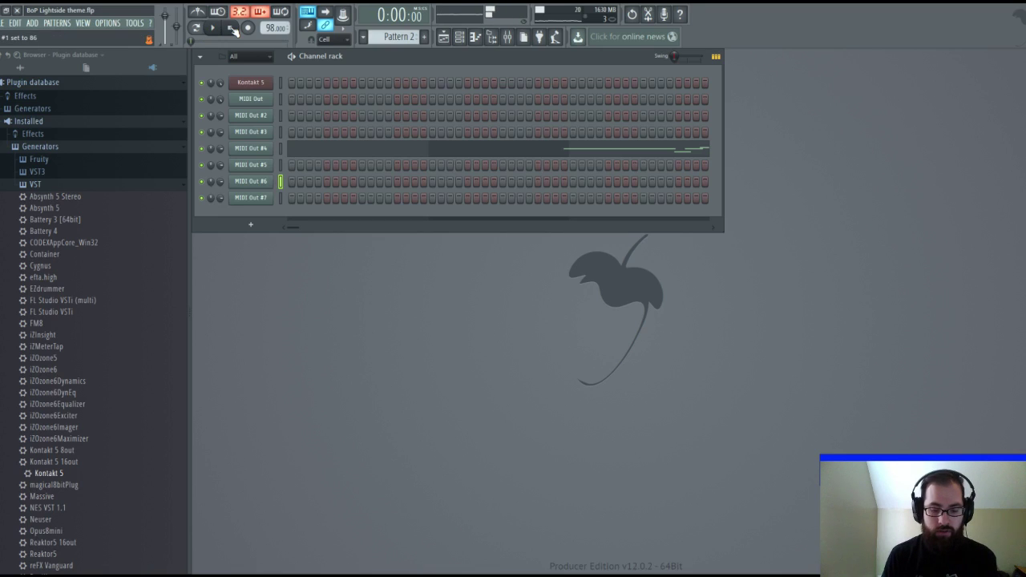
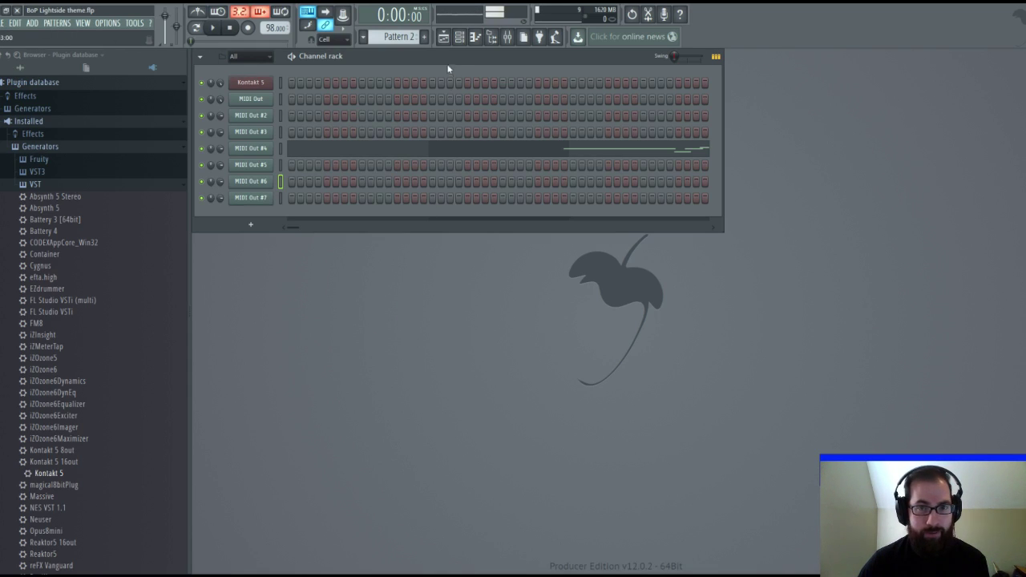
Bring up the playlist, play both patterns while performing along on the selected MIDI Out channel, and stop playback.
click(443, 37)
click(212, 28)
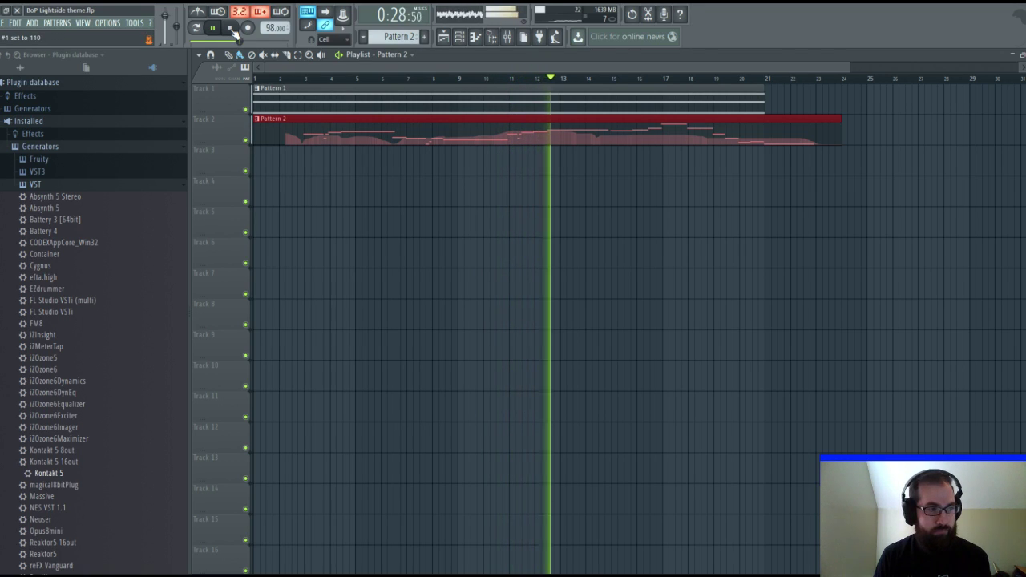
click(229, 28)
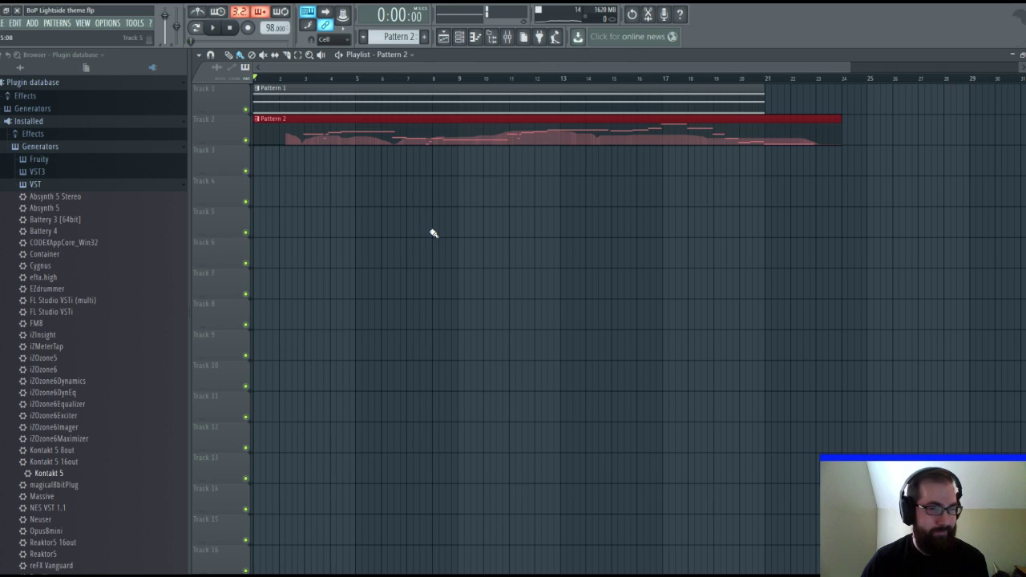
scroll(429, 70, up, 3)
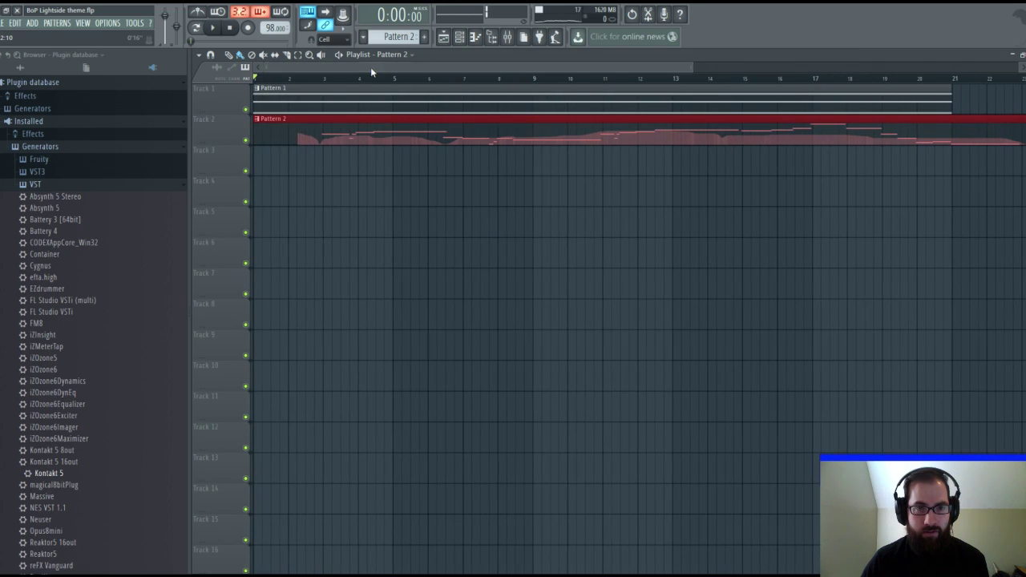
scroll(384, 83, down, 2)
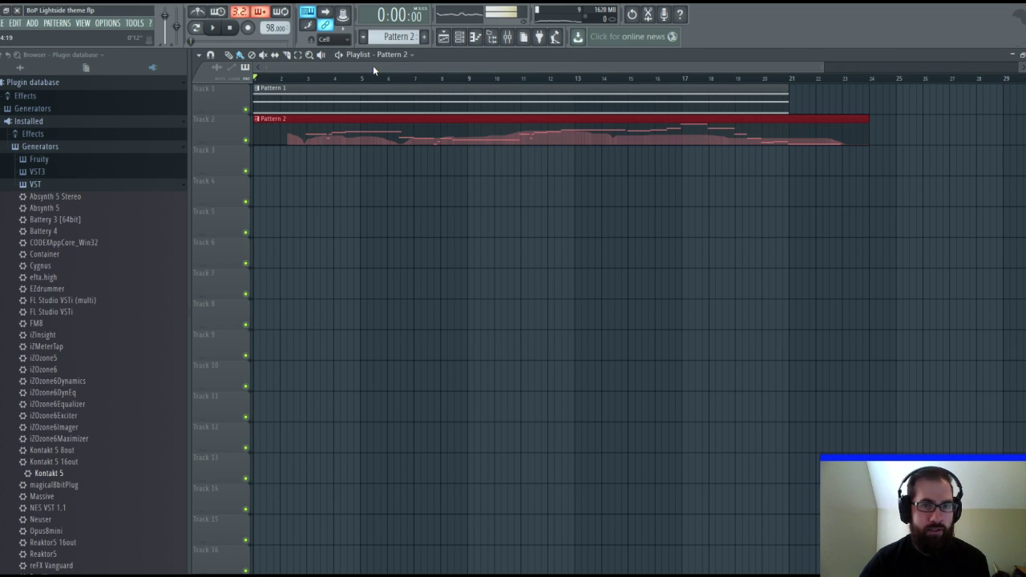
drag(357, 71, 326, 71)
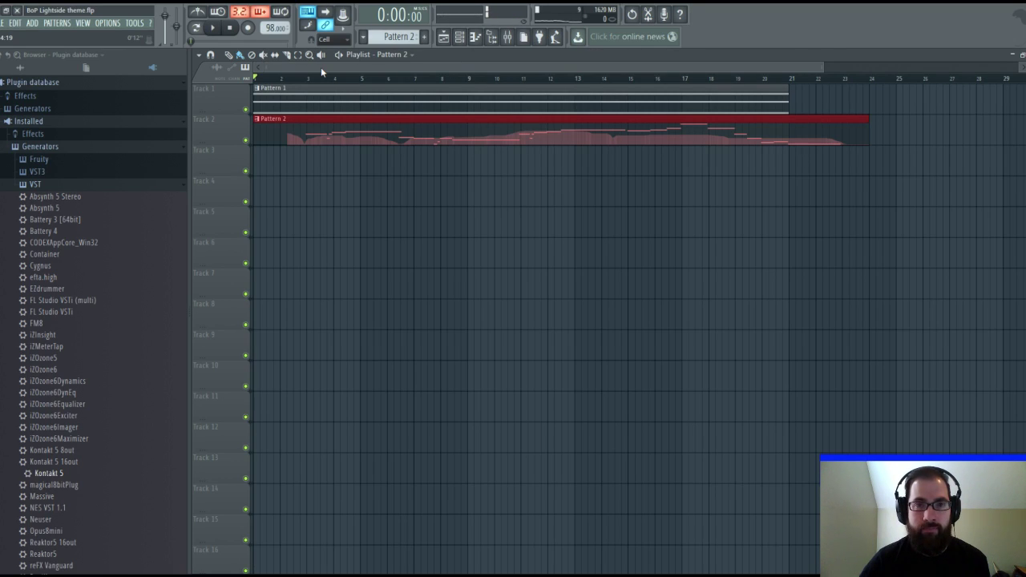
mouse_move(320, 67)
mouse_down()
mouse_move(337, 68)
mouse_move(306, 68)
mouse_up()
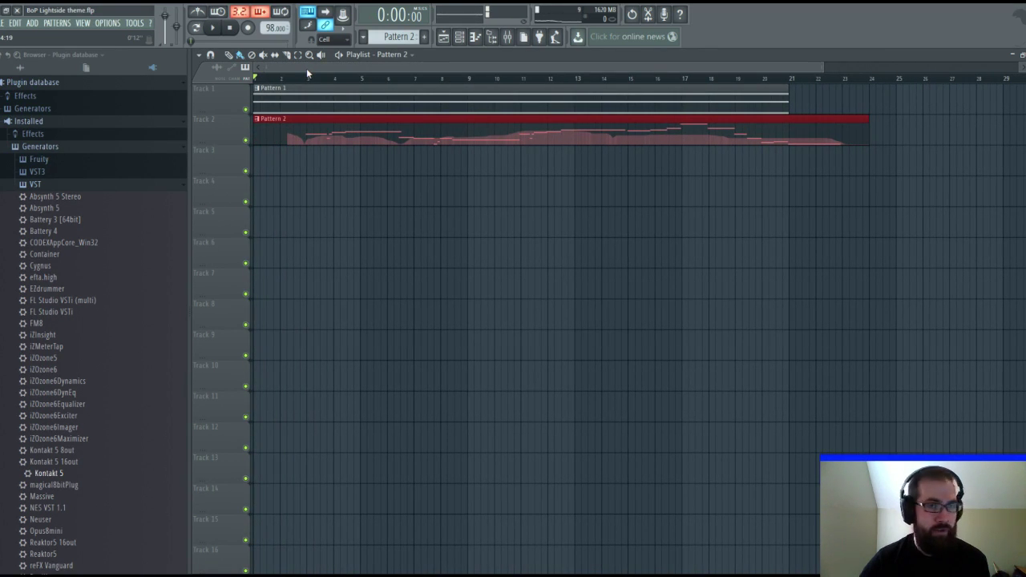
mouse_move(306, 68)
mouse_down()
mouse_move(332, 72)
mouse_move(298, 70)
mouse_up()
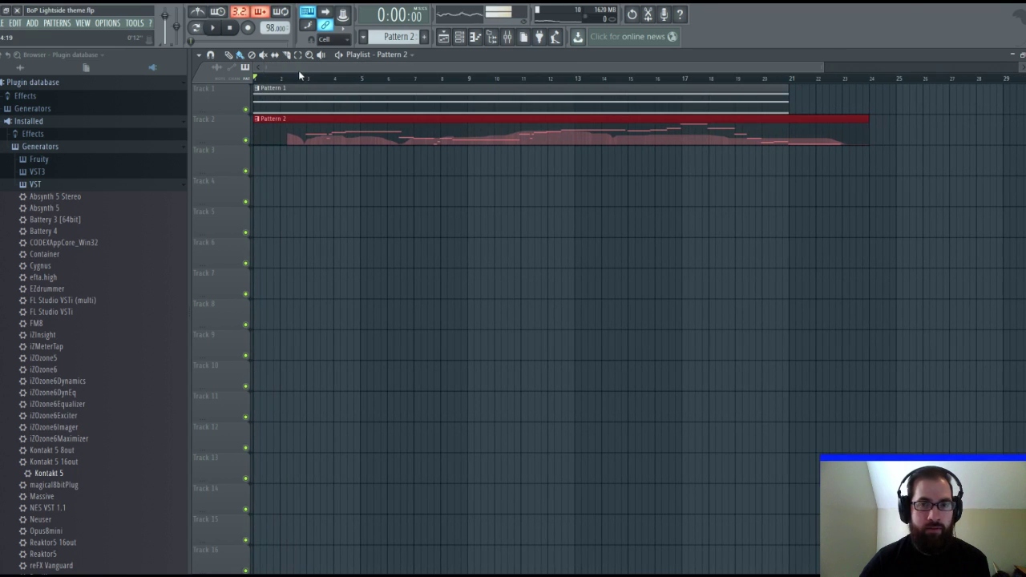
scroll(317, 80, up, 2)
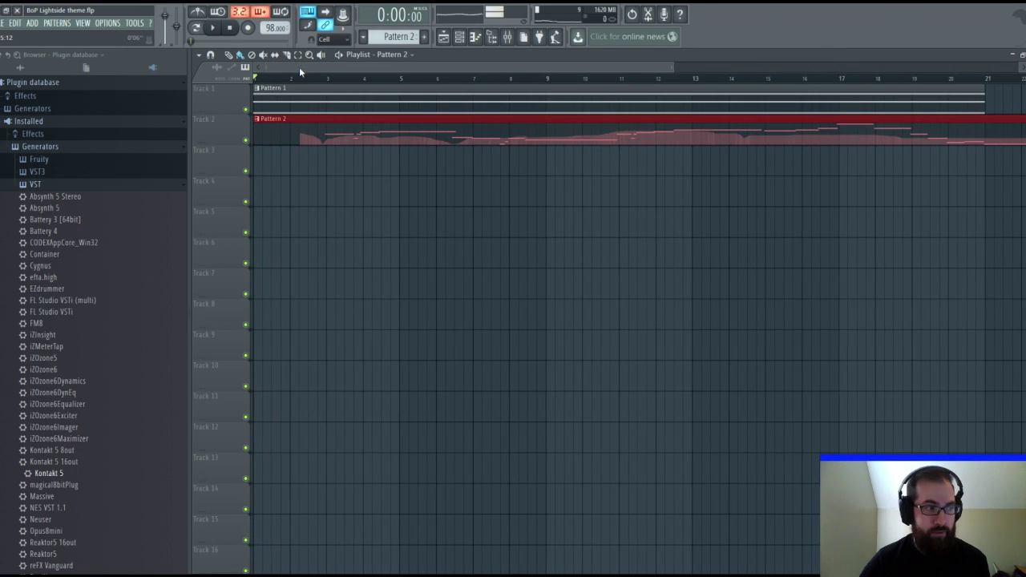
mouse_move(299, 70)
mouse_down()
mouse_move(320, 70)
mouse_move(286, 70)
mouse_up()
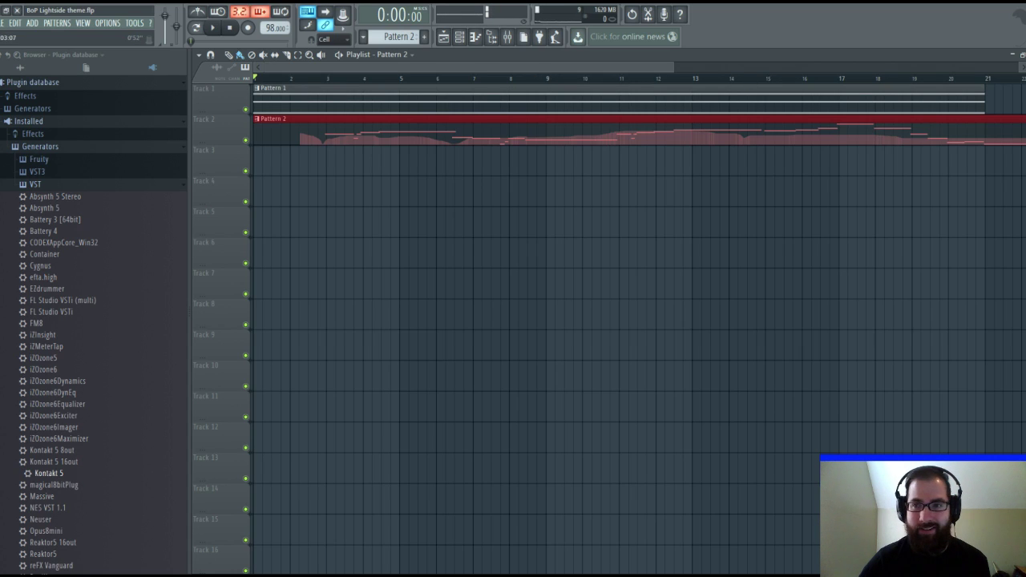
Select MIDI Out #6 in the channel rack and inspect its Pattern 2 notes in the piano roll.
key(F5)
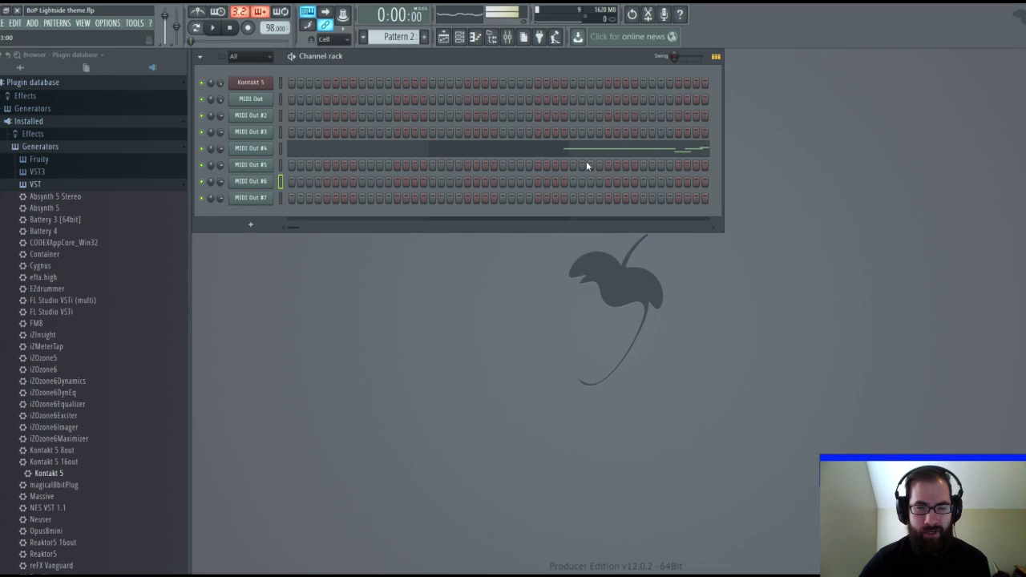
click(258, 182)
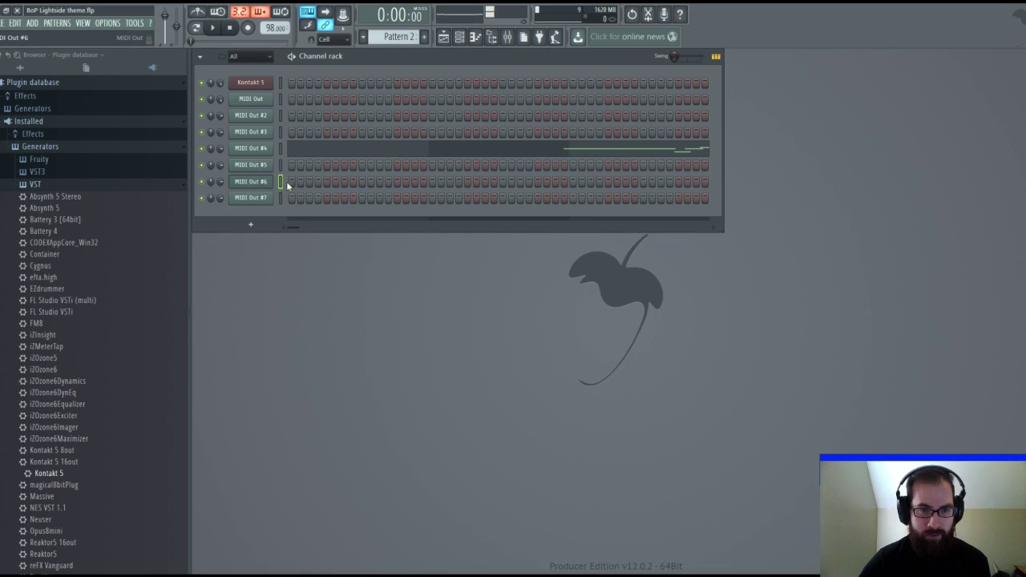
key(F7)
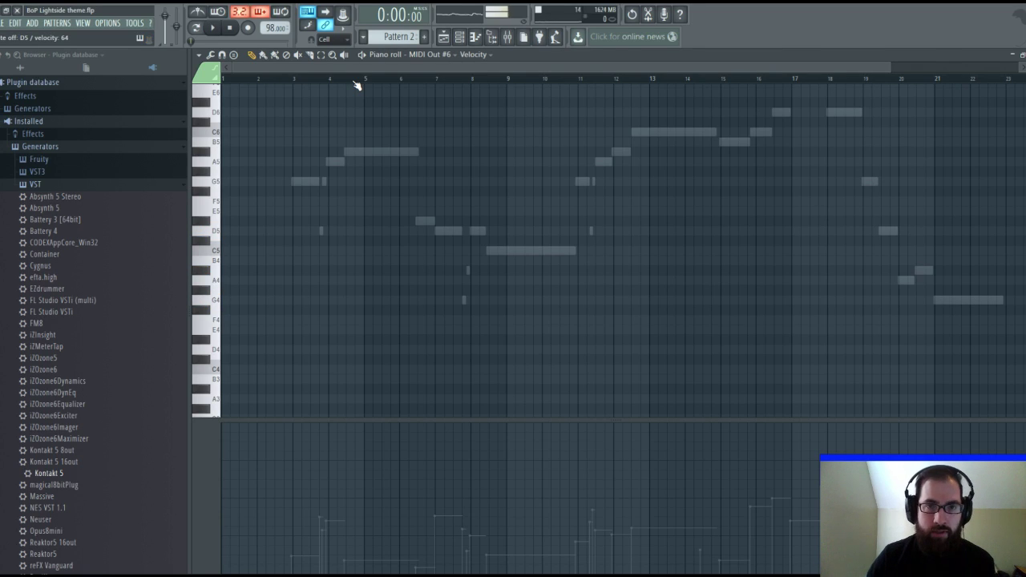
Return to the playlist, mute Track 2 holding Pattern 2, and turn on the metronome.
click(443, 37)
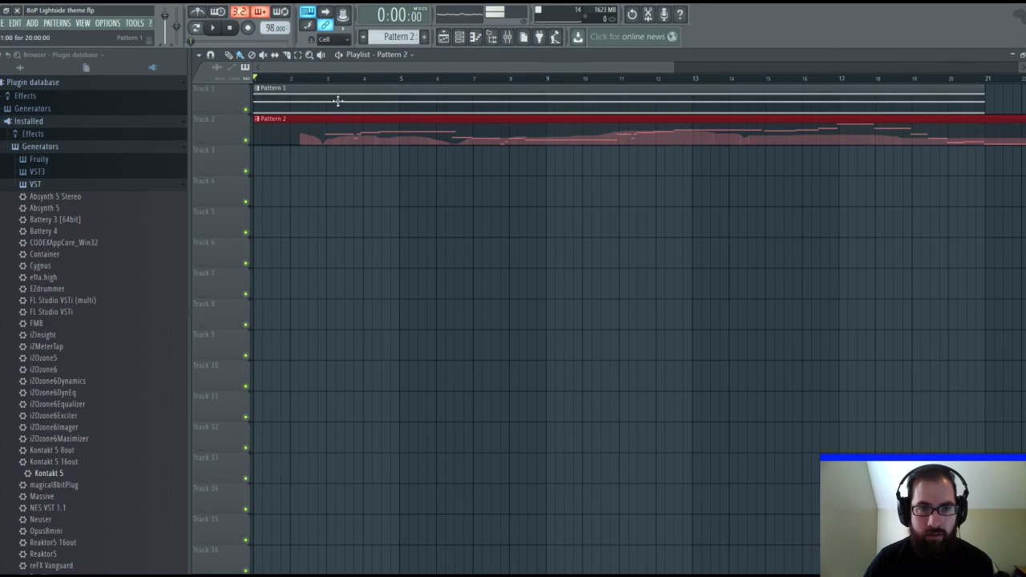
click(246, 140)
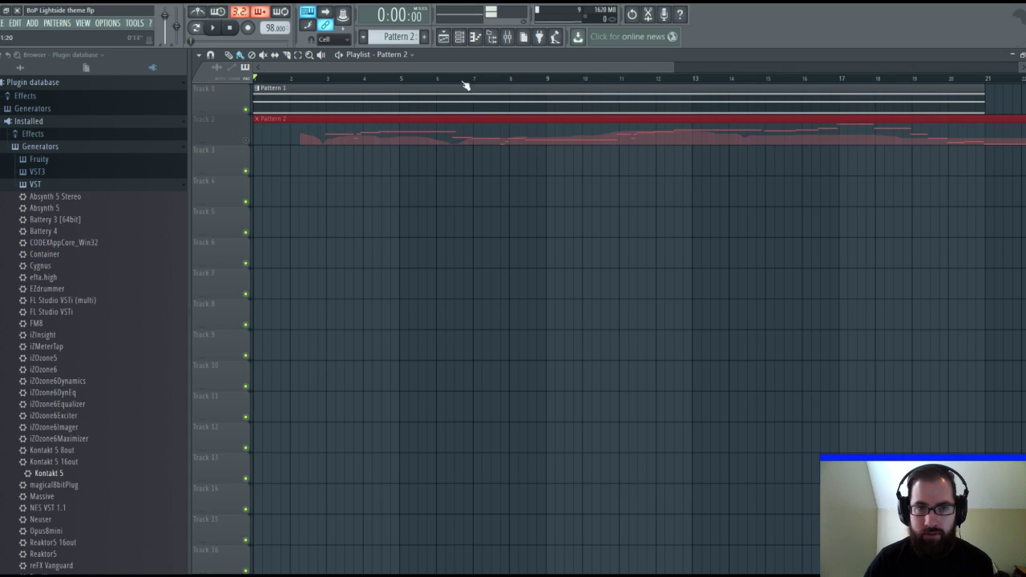
click(200, 14)
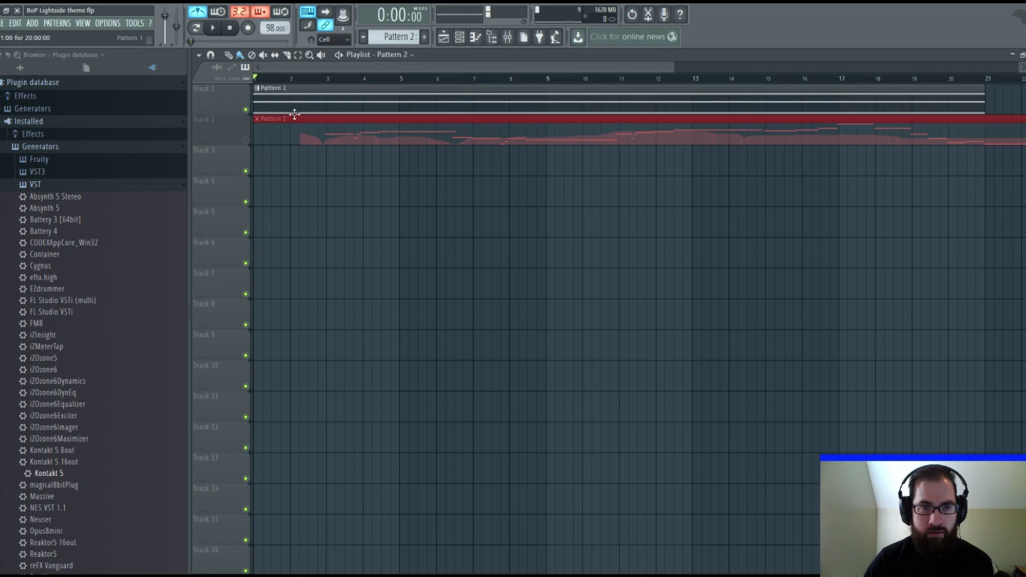
Create an empty Pattern 3 and place its clip at the start of Track 3 in the playlist.
drag(265, 133, 275, 163)
right_click(296, 161)
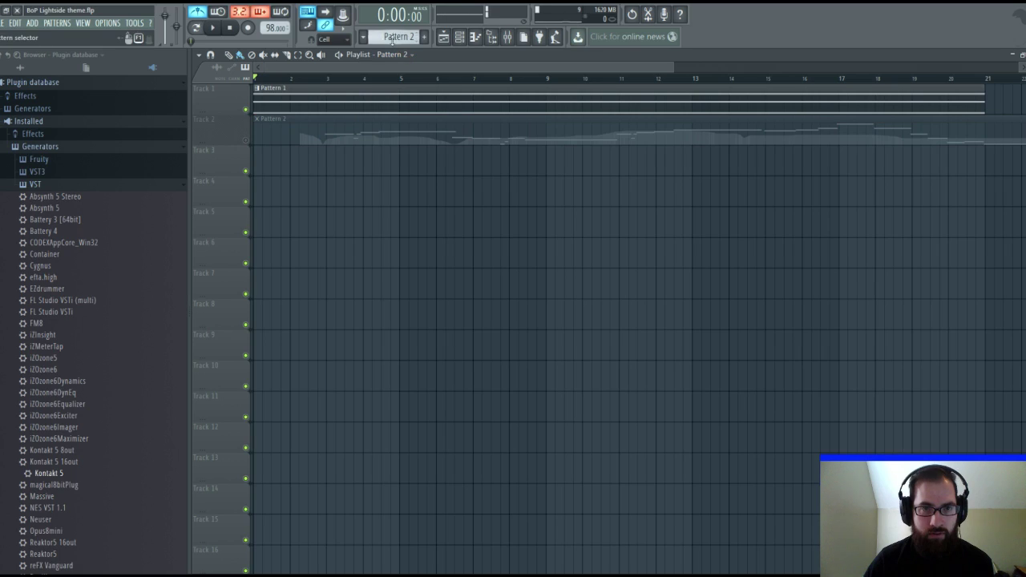
key(F4)
click(312, 179)
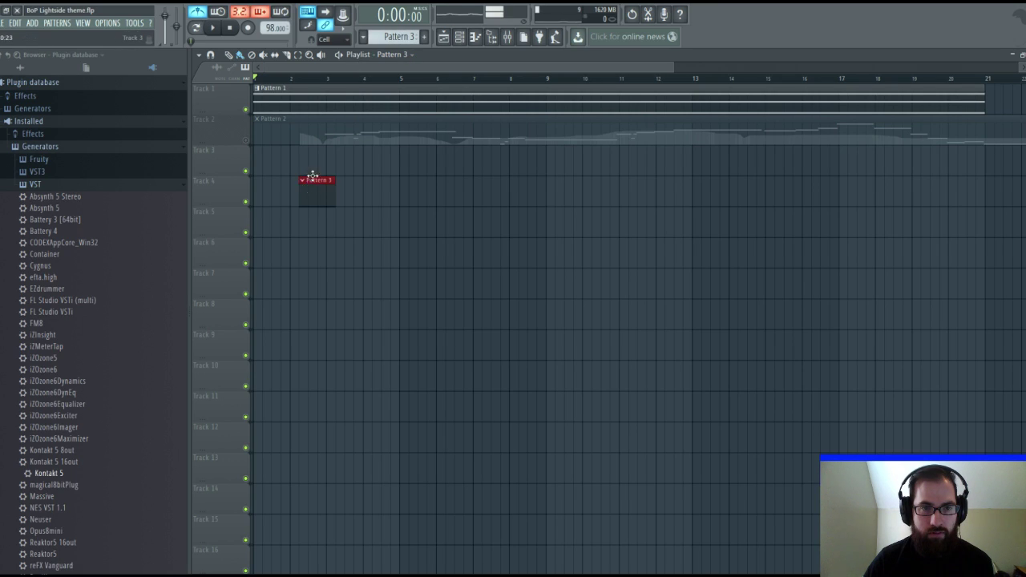
drag(314, 178, 222, 140)
Arm recording and record sustained chords live on MIDI Out #6 into Pattern 3, and stop before bar 19.
key(r)
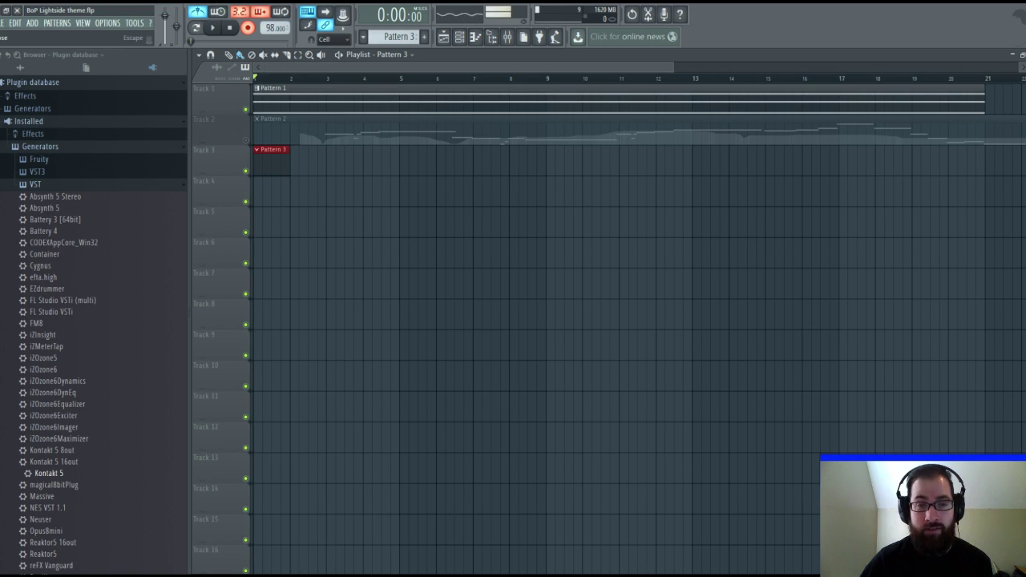
key(F7)
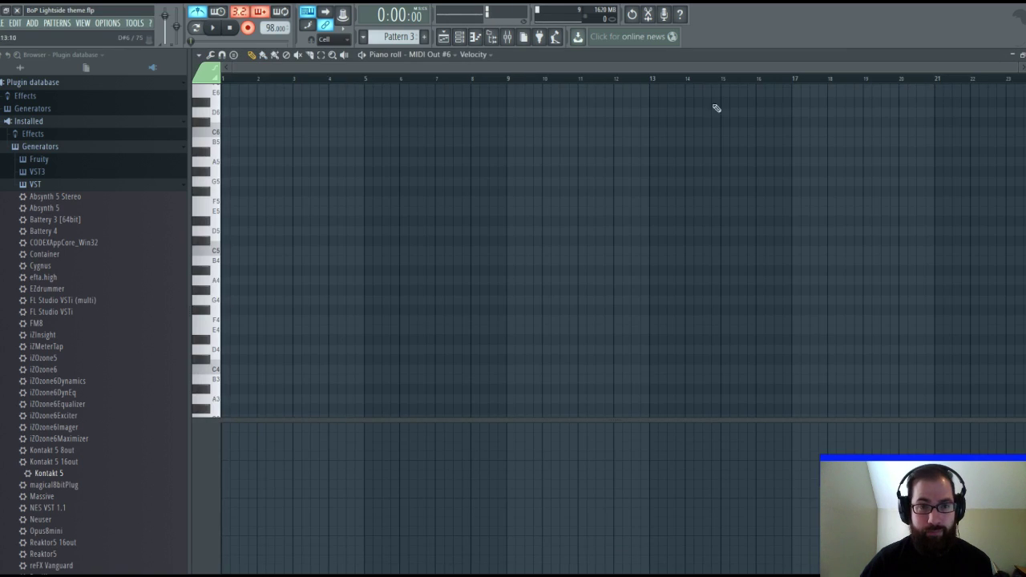
click(214, 30)
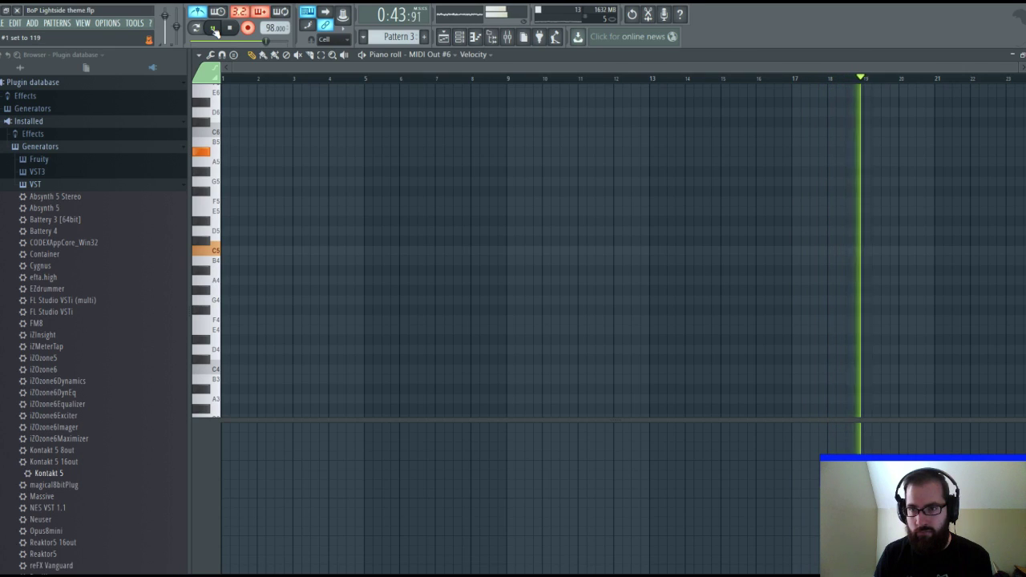
click(230, 29)
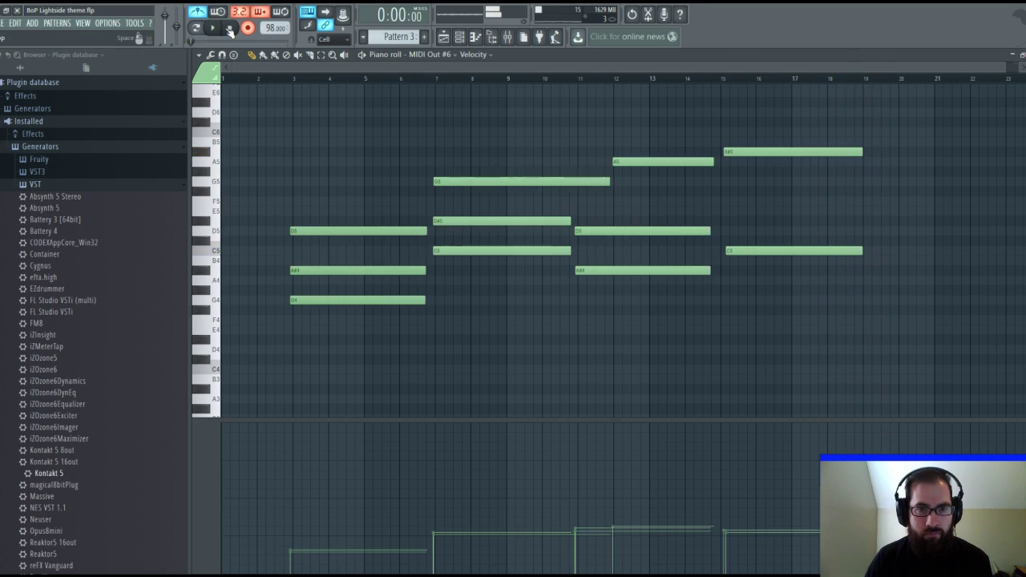
Play Pattern 3 and extend the end of the long G5 note to overlap the A5 note starting near bar 12.
scroll(589, 90, down, 3)
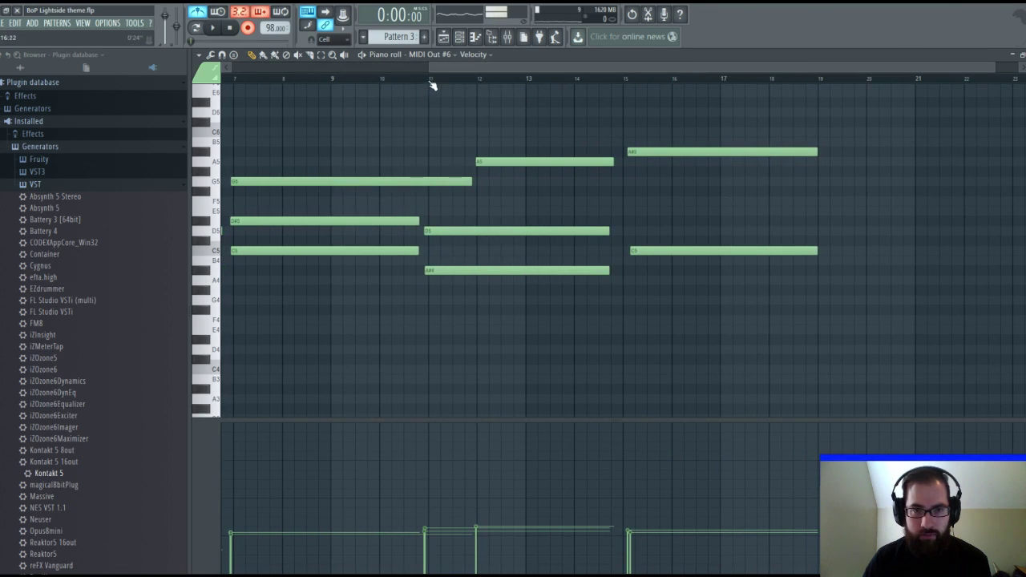
click(222, 33)
scroll(480, 103, up, 2)
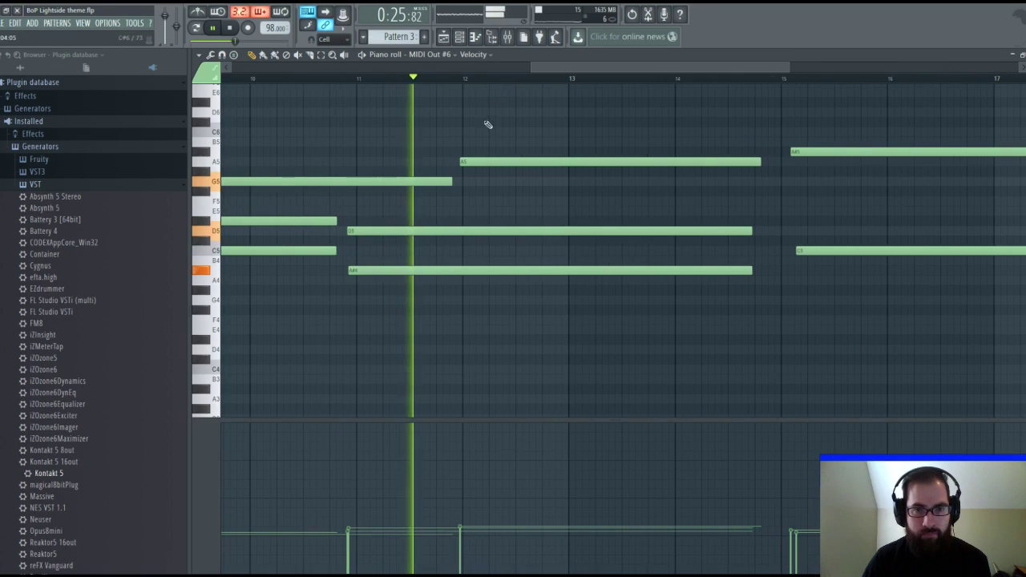
drag(453, 182, 464, 180)
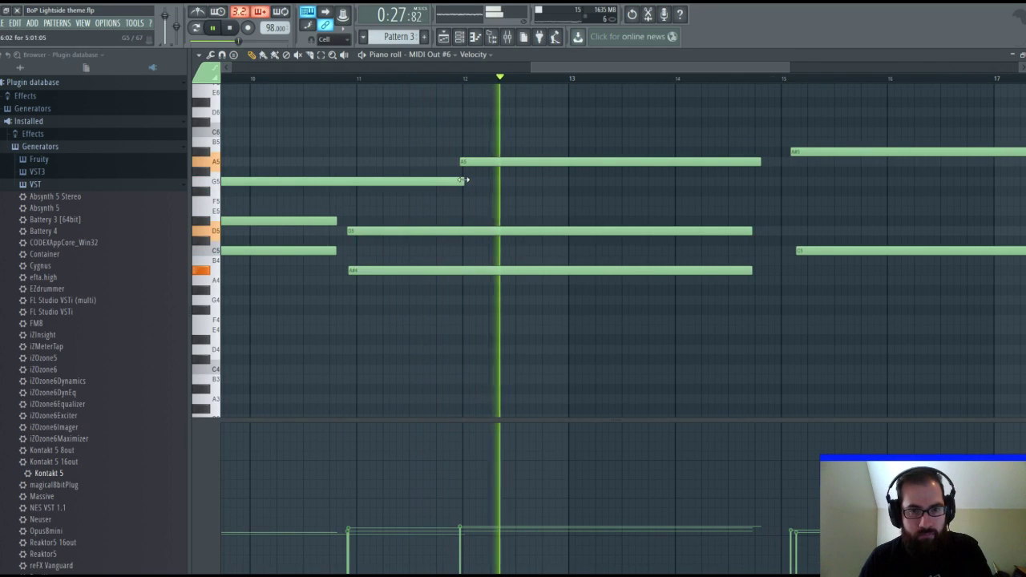
scroll(588, 80, down, 3)
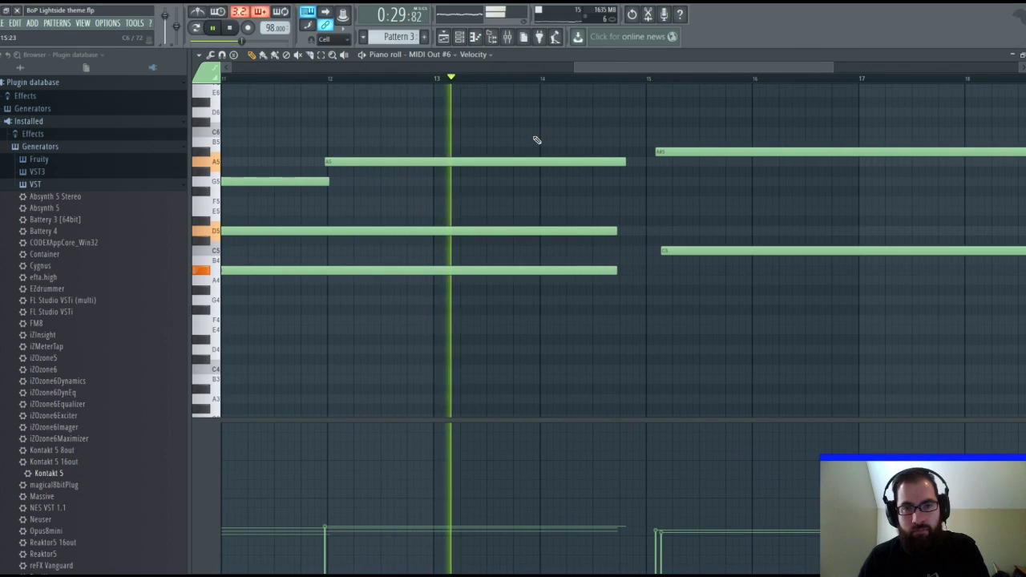
Lengthen the A5, D5 and A#4 notes together until they end around bar 15, and stop playback.
click(594, 164)
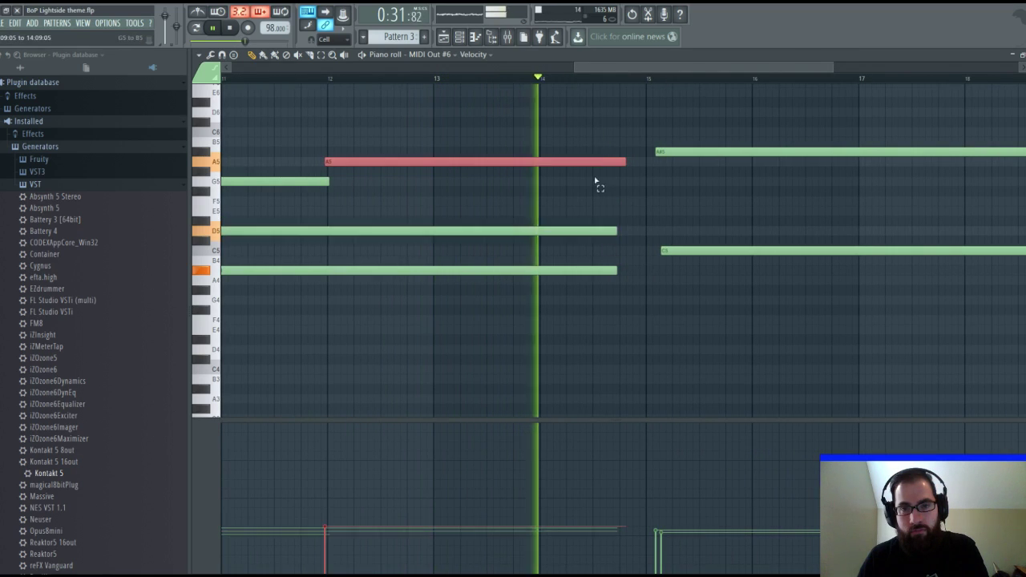
shift+click(609, 231)
shift+click(609, 270)
drag(628, 163, 651, 163)
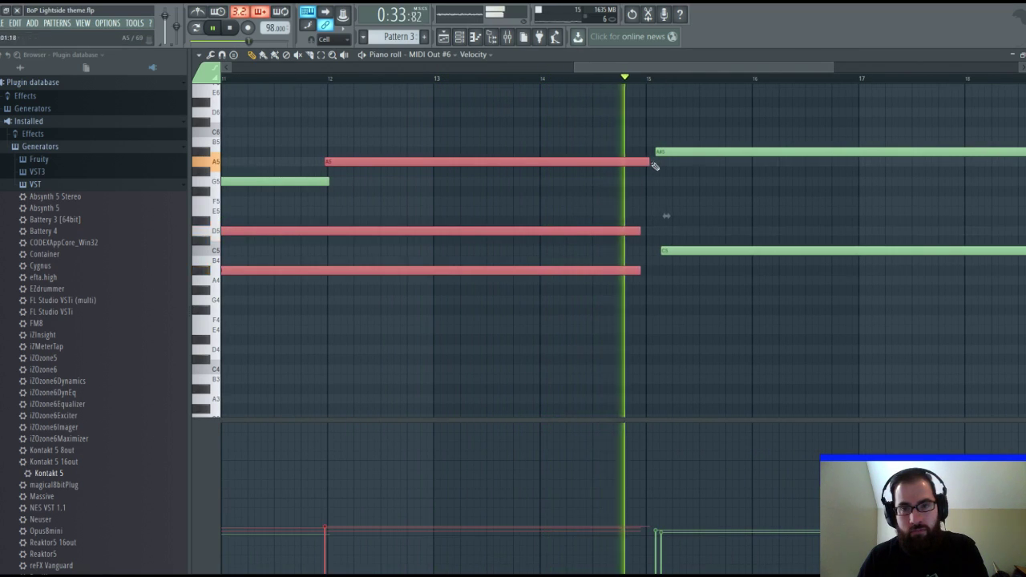
key(space)
Shift the A#5 and C5 notes near bar 15 slightly earlier and complete the chord with a D#5.
drag(668, 101, 702, 305)
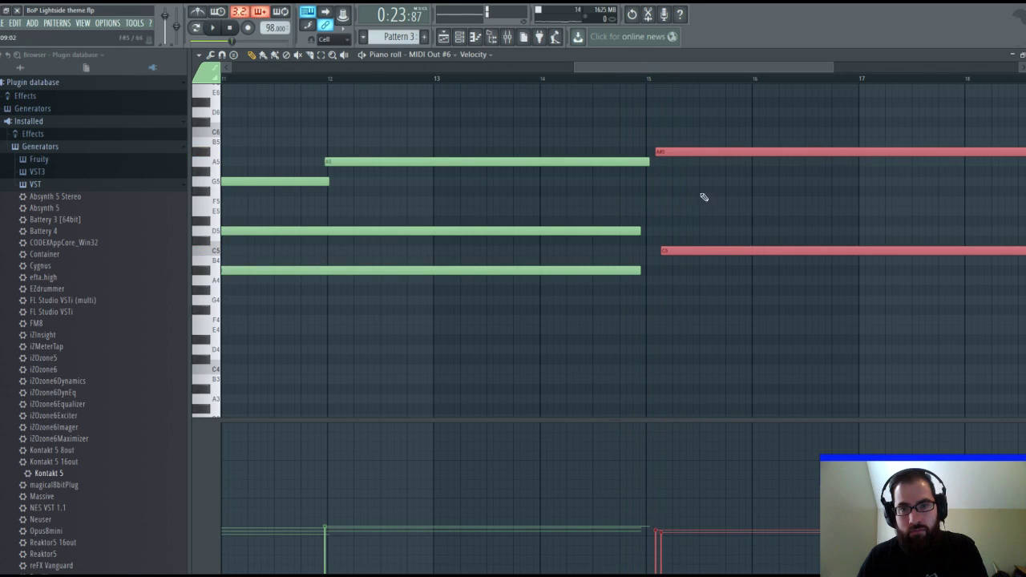
click(651, 231)
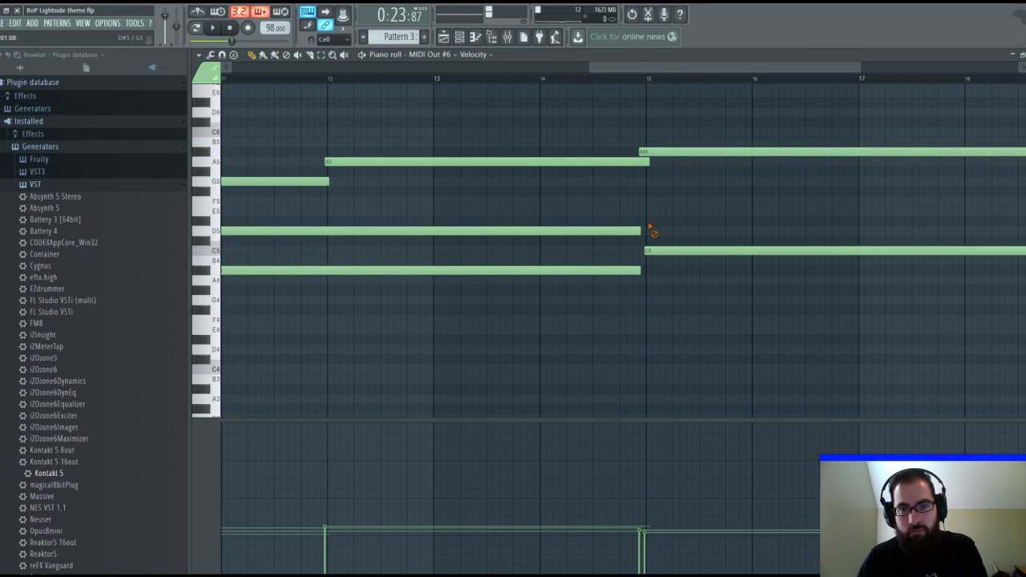
right_click(653, 243)
drag(652, 251, 649, 214)
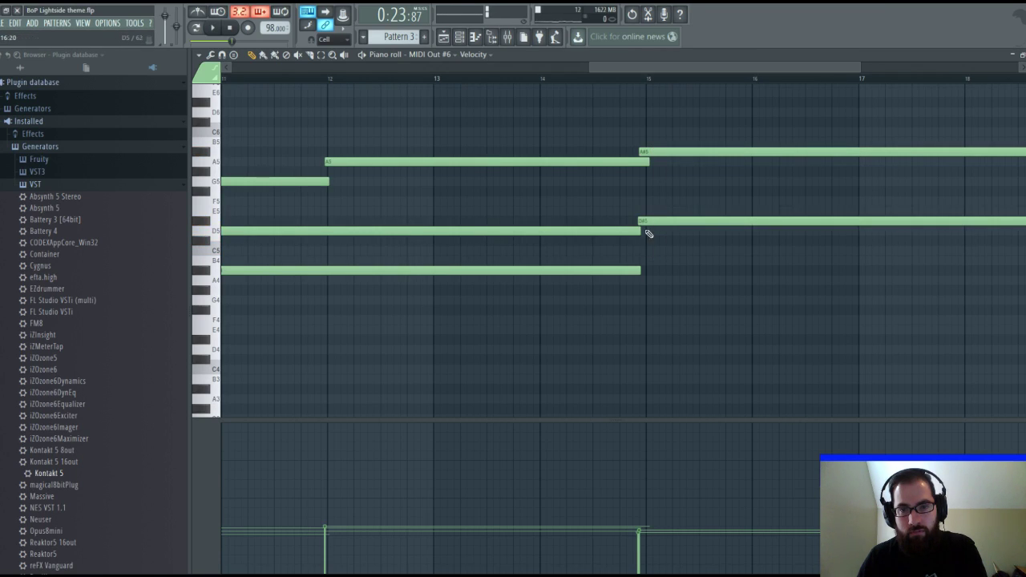
drag(649, 265, 650, 246)
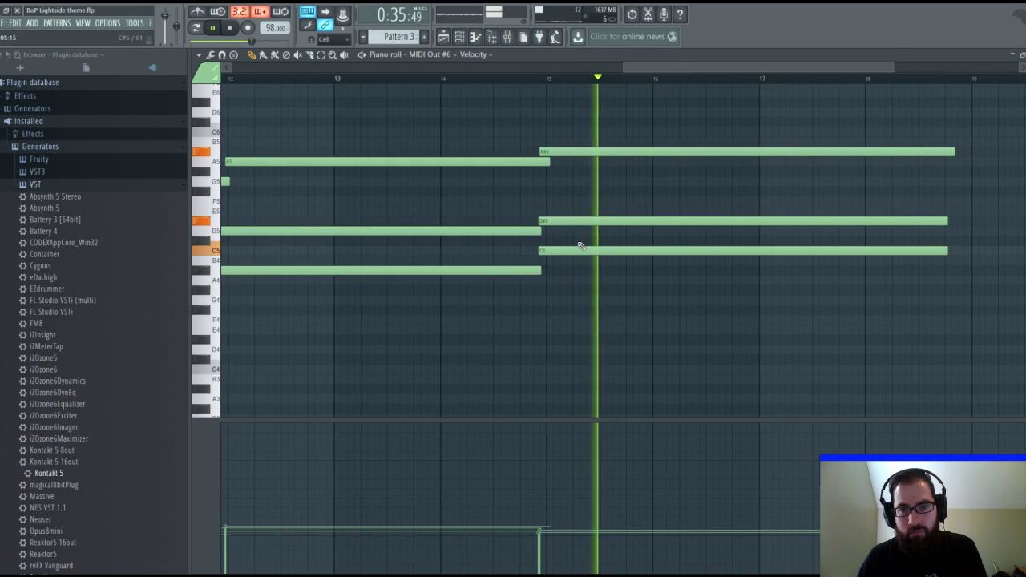
Move the lowest note of the bar 15 chord down to F#4, auditioning it at B4 and F4 along the way.
key(space)
mouse_move(554, 249)
mouse_down()
mouse_move(555, 281)
mouse_move(556, 257)
mouse_up()
key(space)
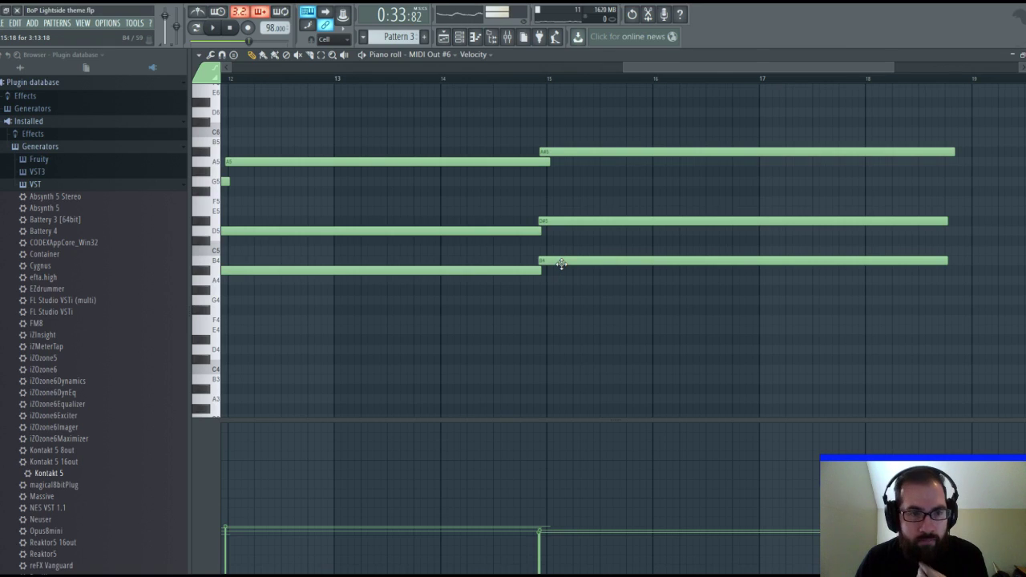
drag(559, 262, 559, 320)
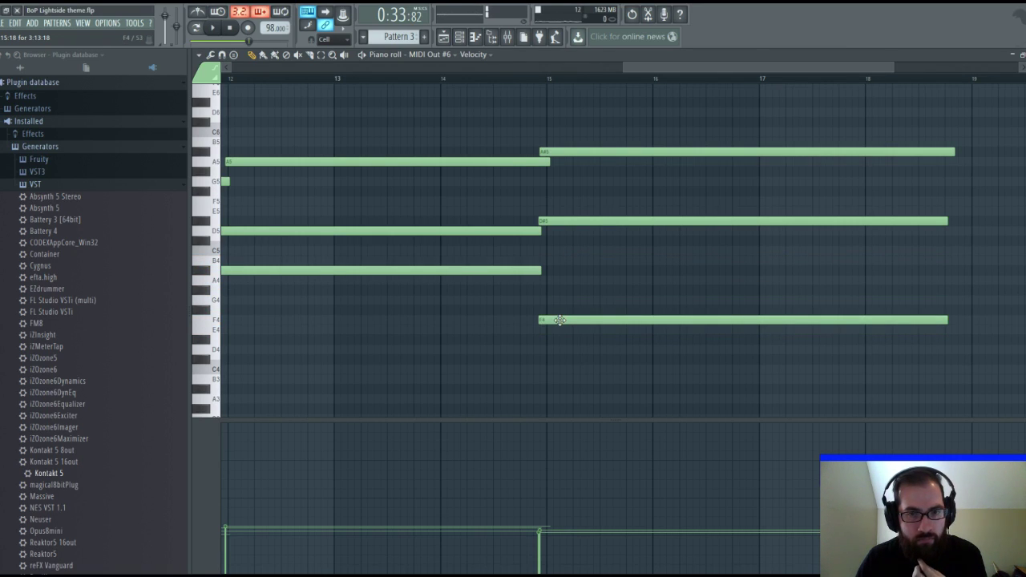
key(space)
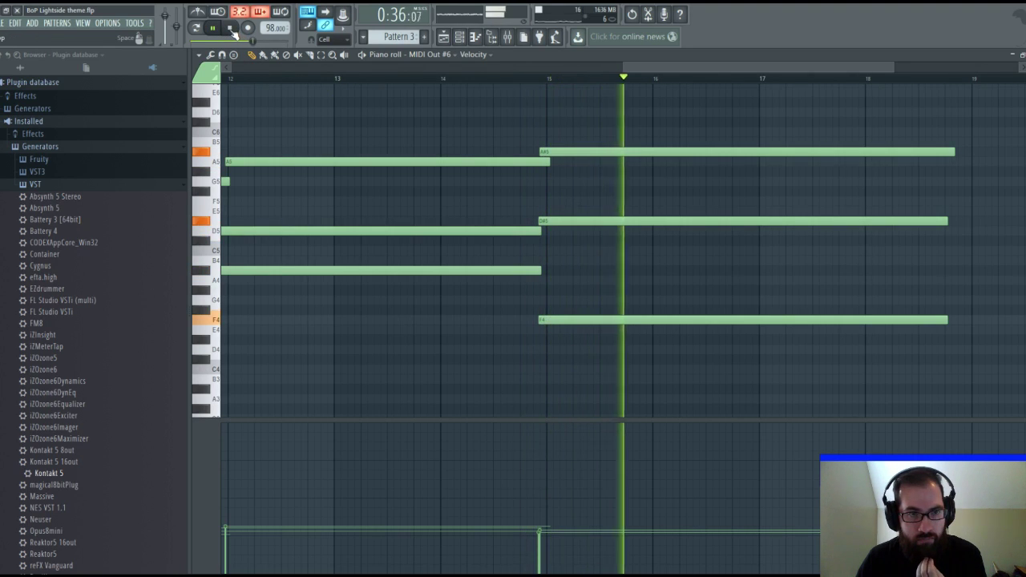
key(space)
drag(560, 311, 559, 309)
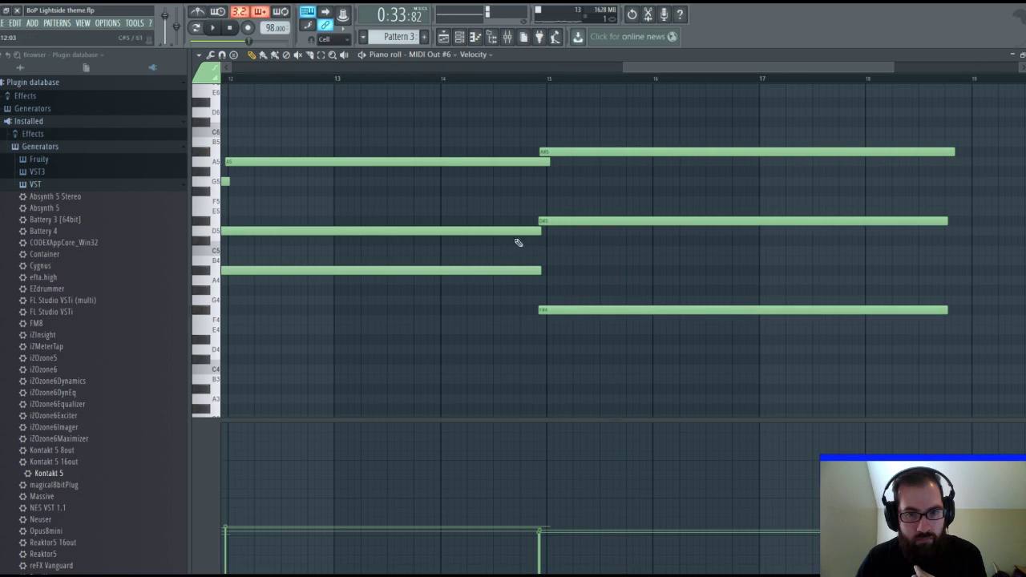
click(213, 27)
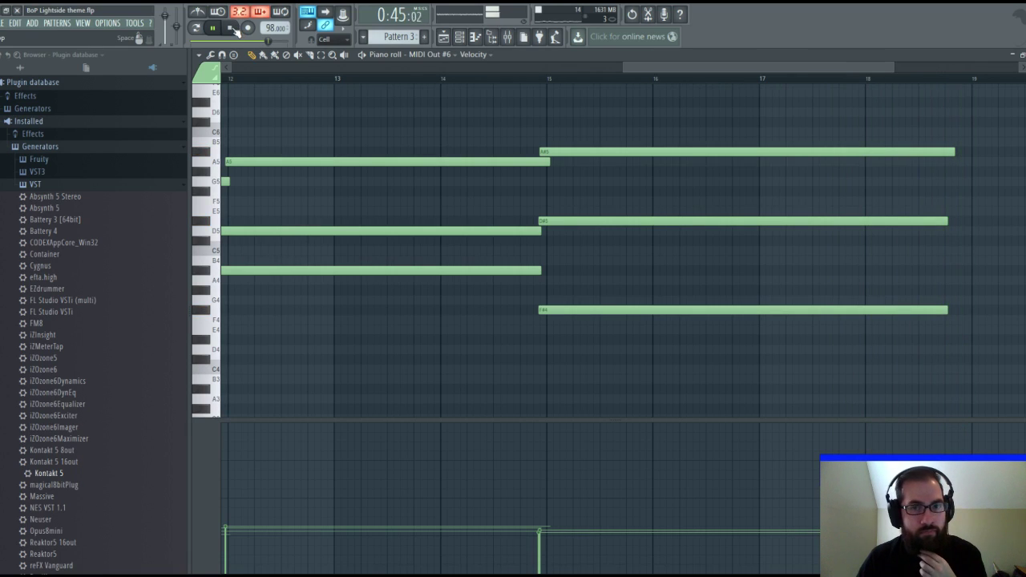
Copy the opening D5, A#4 and G4 chord to about bar 19 and lengthen the bar 15 chord to meet it.
scroll(355, 69, down, 5)
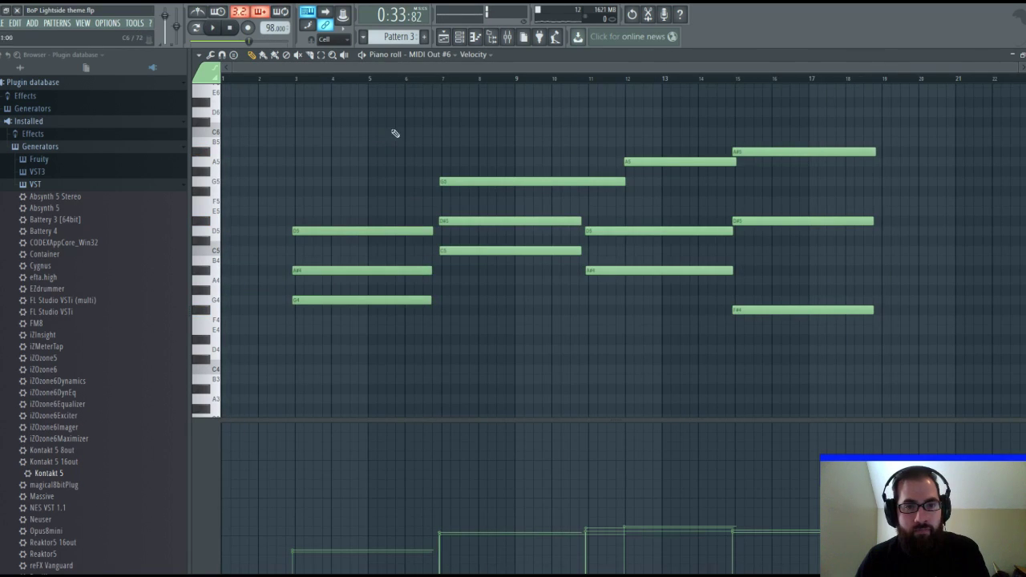
click(335, 222)
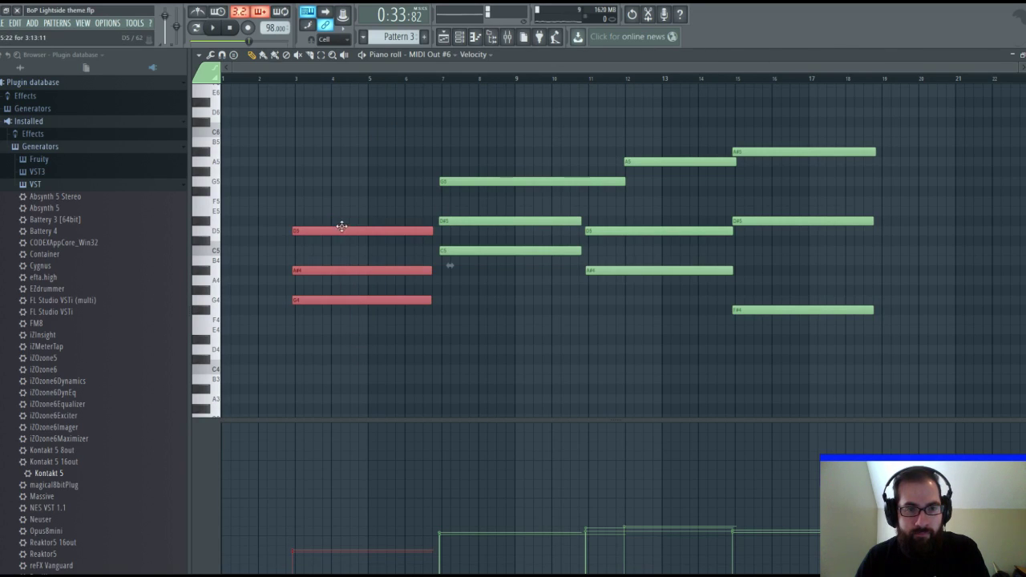
drag(329, 230, 849, 235)
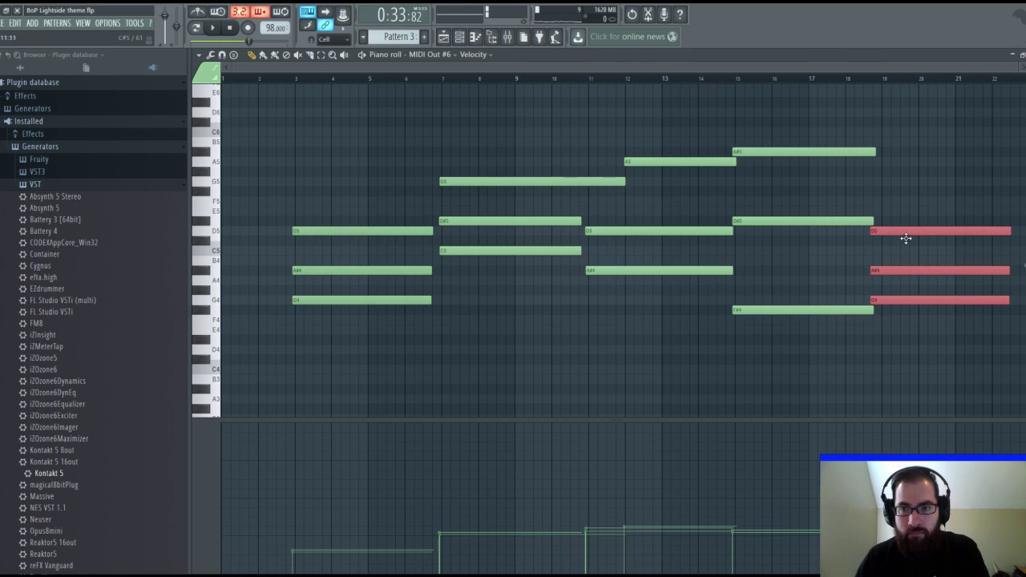
drag(851, 120, 852, 284)
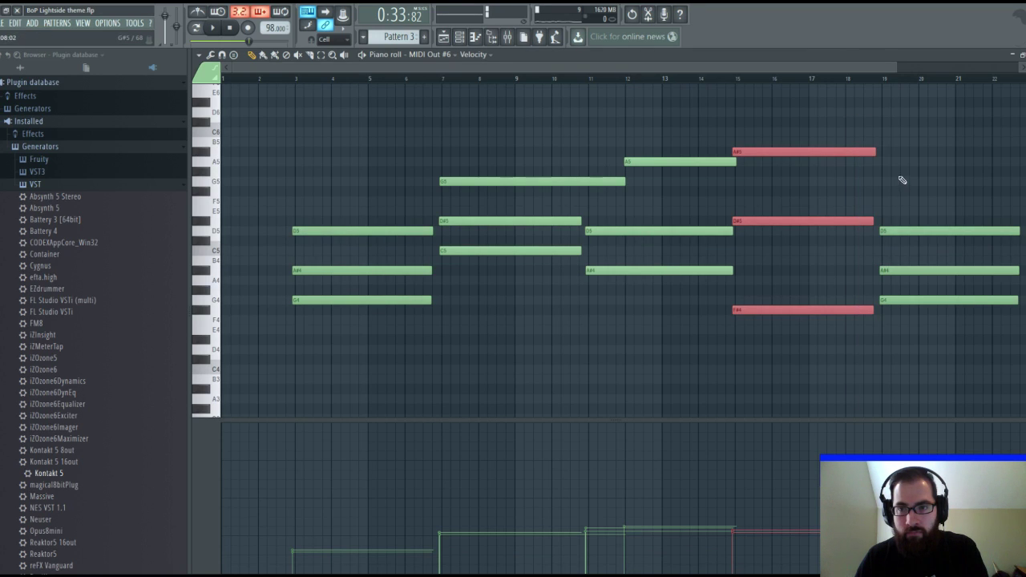
drag(847, 80, 877, 73)
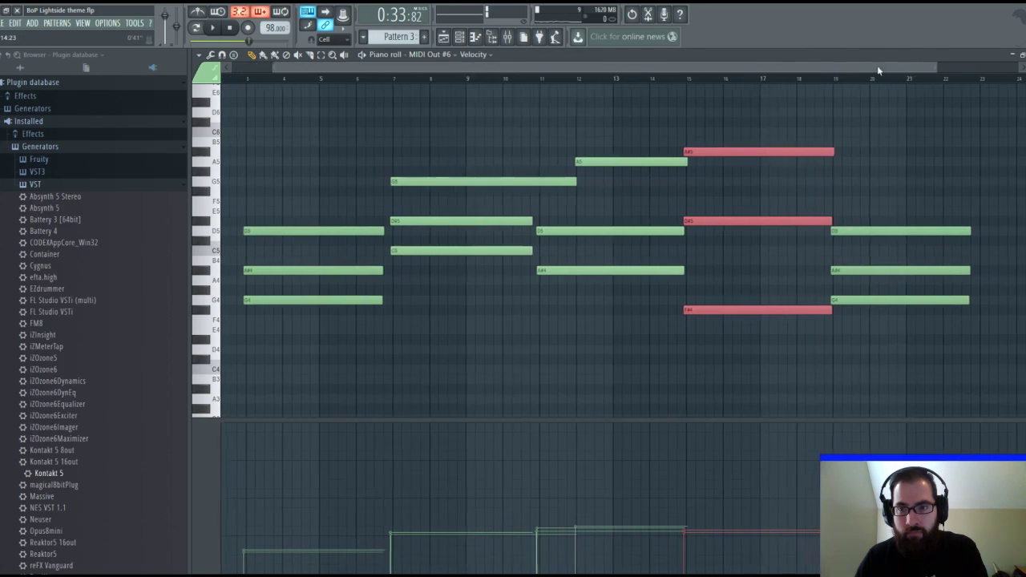
Delete A#4 from the bar 19 chord, extend the A#5, D5 and G4 notes to about bar 23, and play the result.
click(878, 271)
key(ctrl+Up)
scroll(885, 293, up, 1)
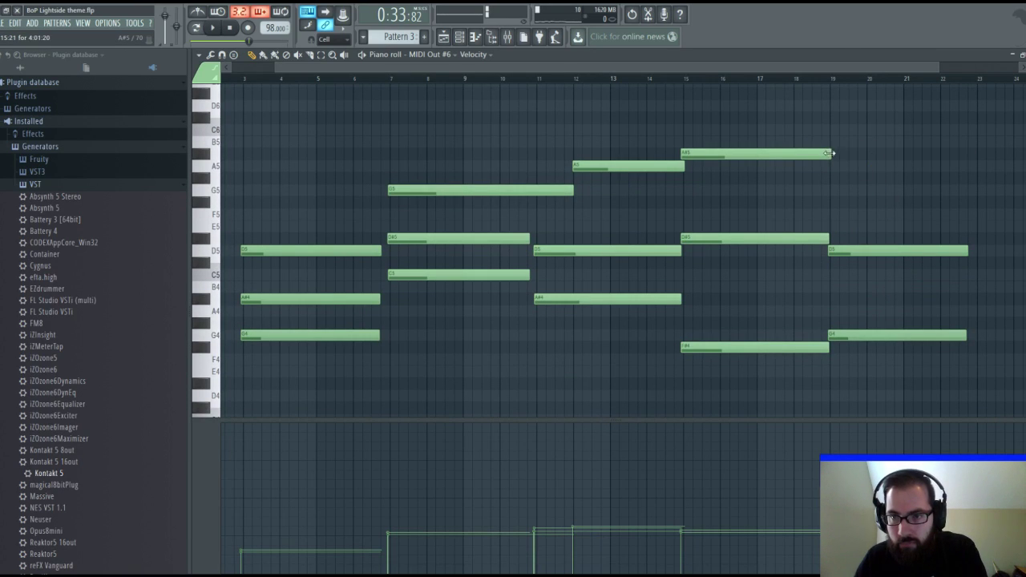
drag(957, 211, 961, 353)
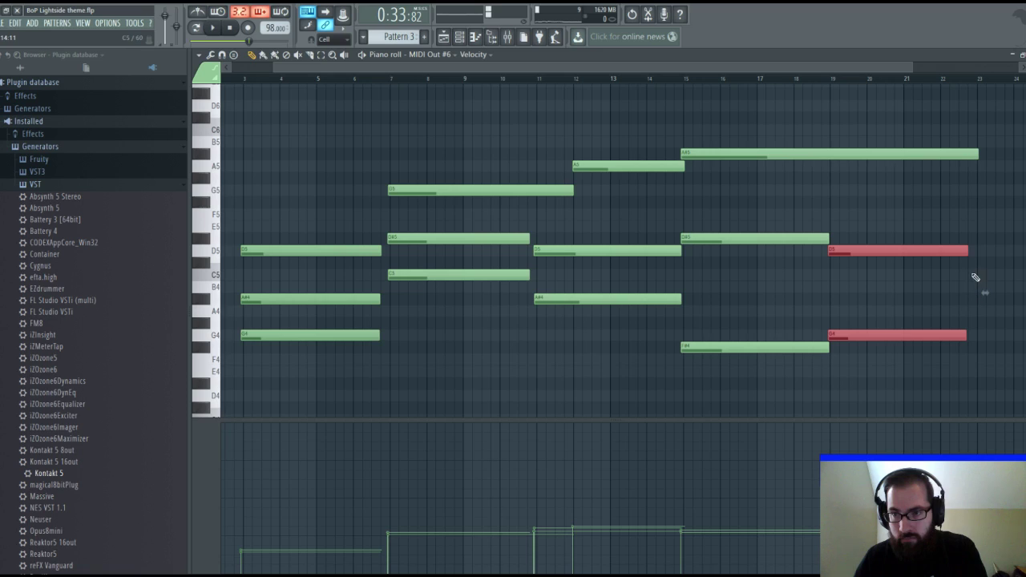
drag(973, 254, 977, 254)
key(space)
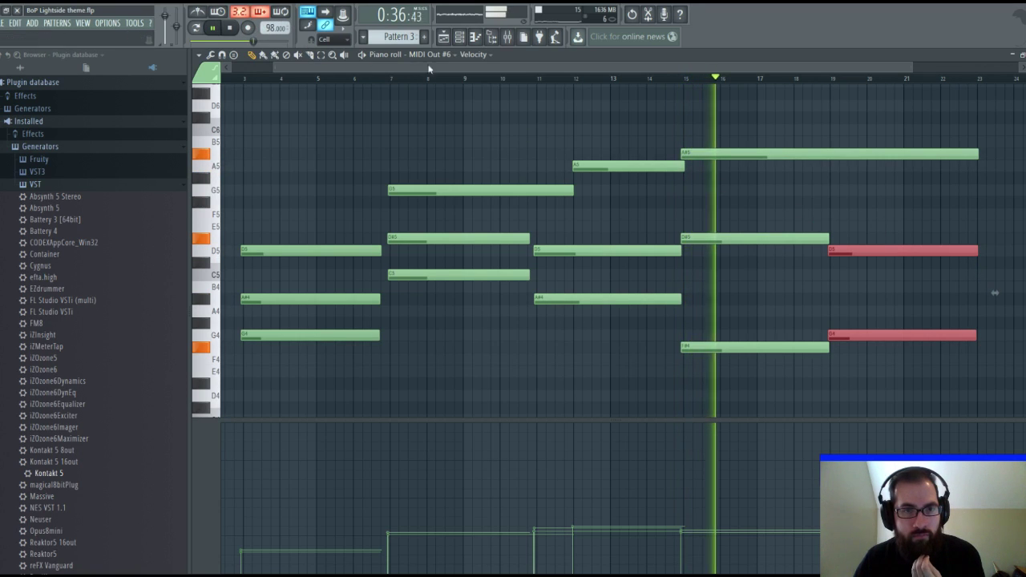
Shorten the F#4 note to about bar 17, add an A4 from bar 17 to 19, and end the A#5 at about bar 19.
scroll(531, 62, up, 2)
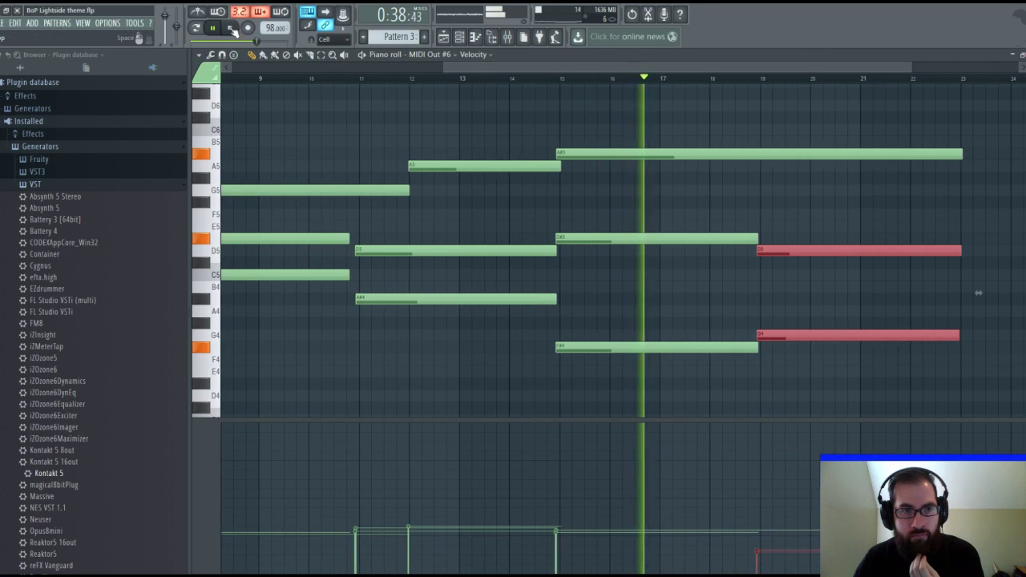
click(575, 349)
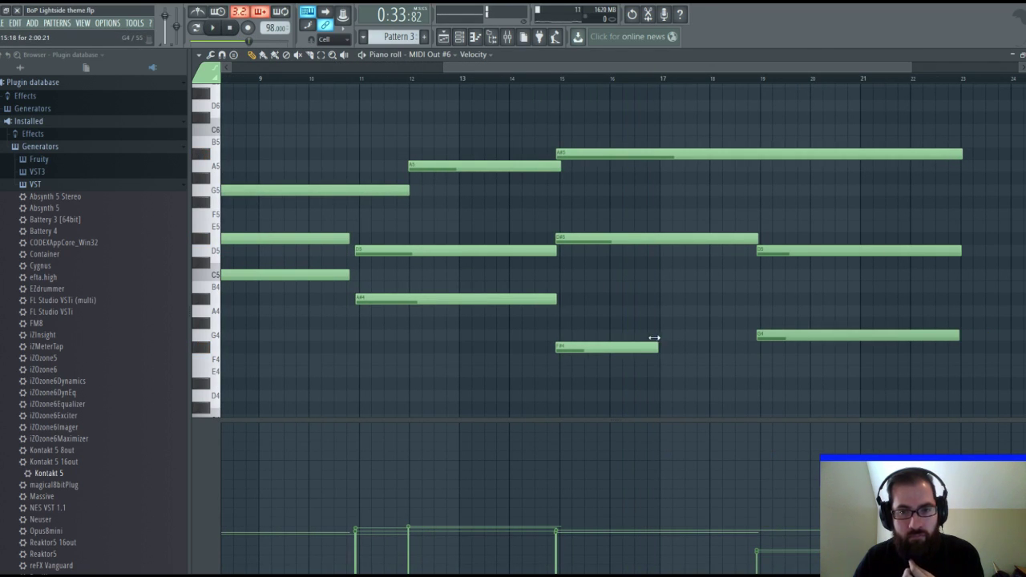
key(space)
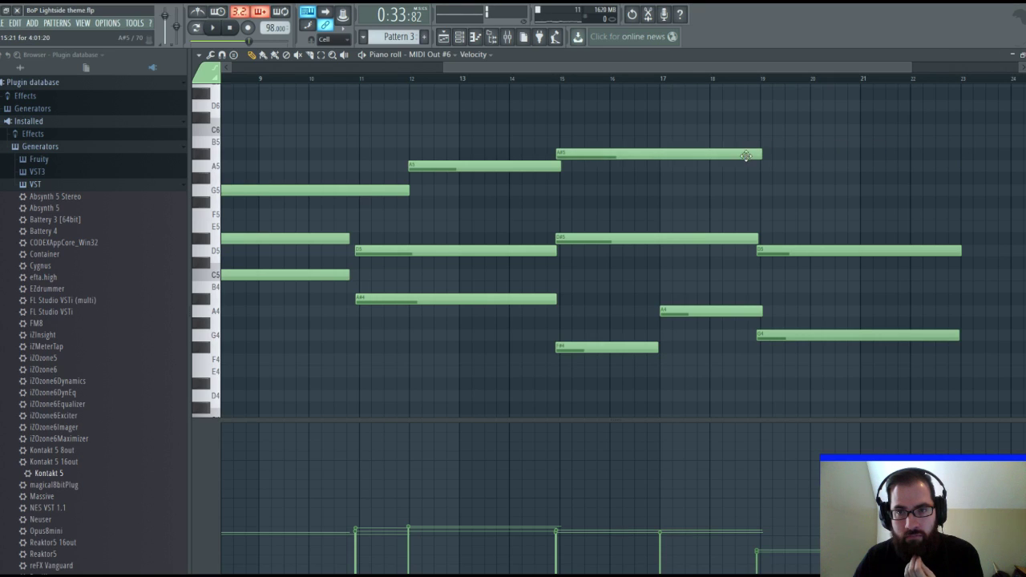
Add a B5 note over the last chord from about bar 19 to 23 and play back the result.
key(space)
click(723, 78)
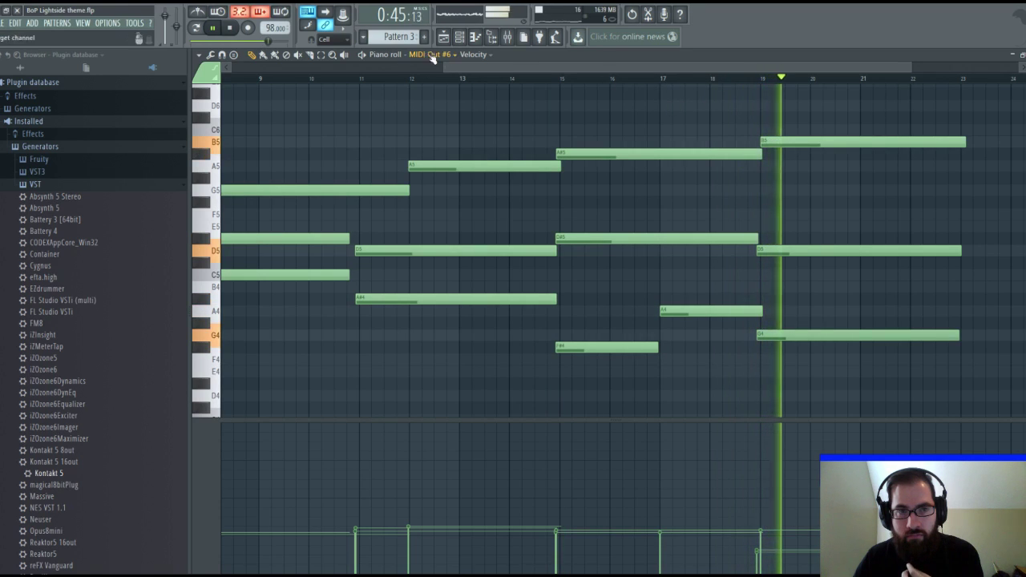
scroll(532, 83, down, 2)
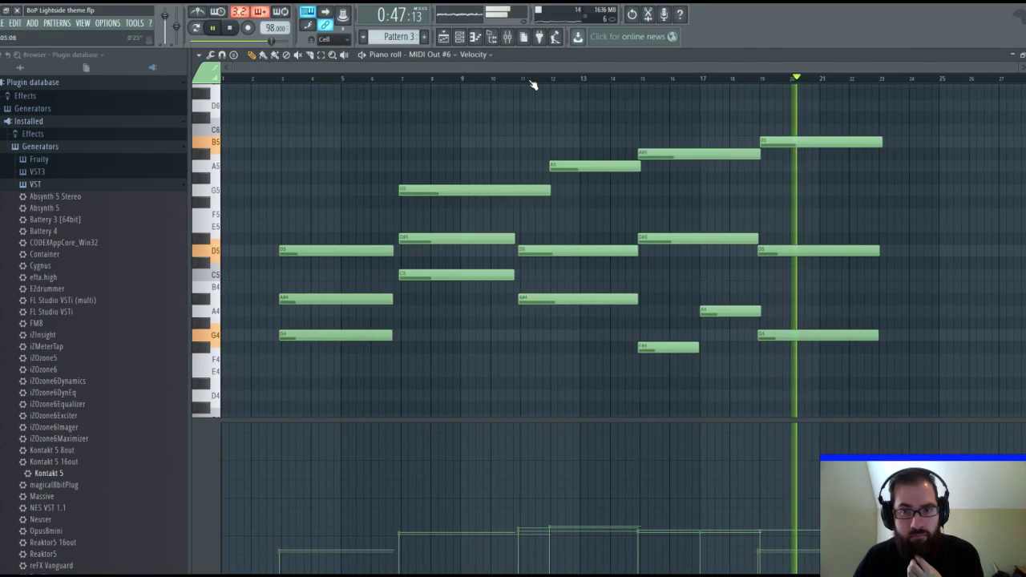
drag(525, 64, 757, 65)
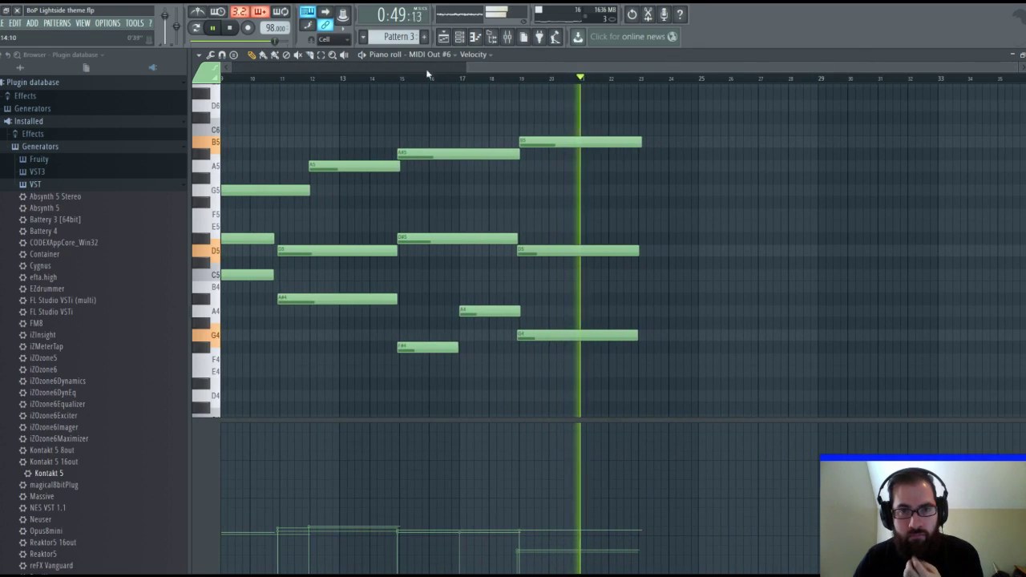
key(space)
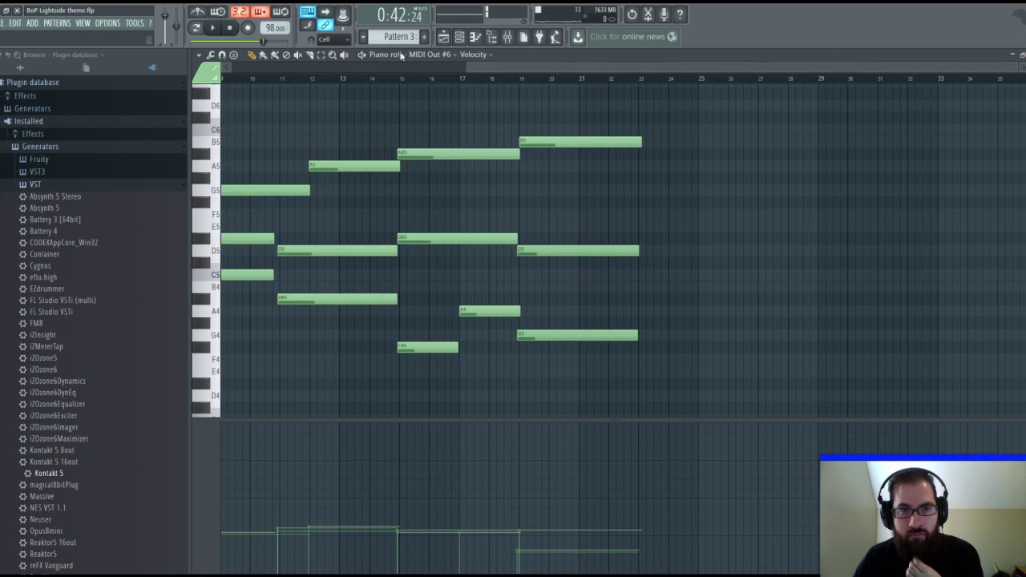
Open Pattern 1 from the playlist and extend its three sustained G7, D7 and G6 notes to bar 25.
click(445, 40)
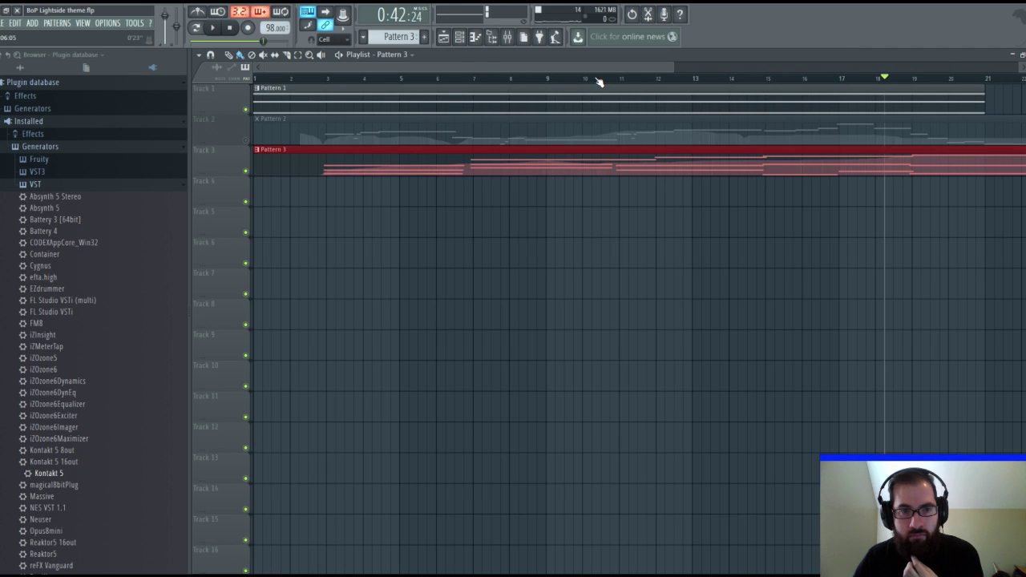
scroll(598, 81, down, 3)
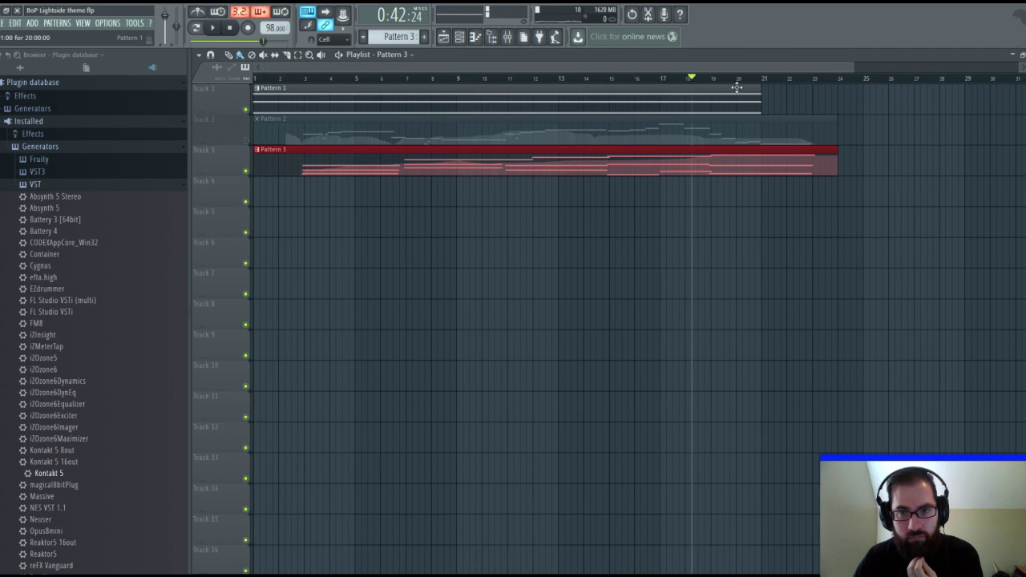
double_click(737, 88)
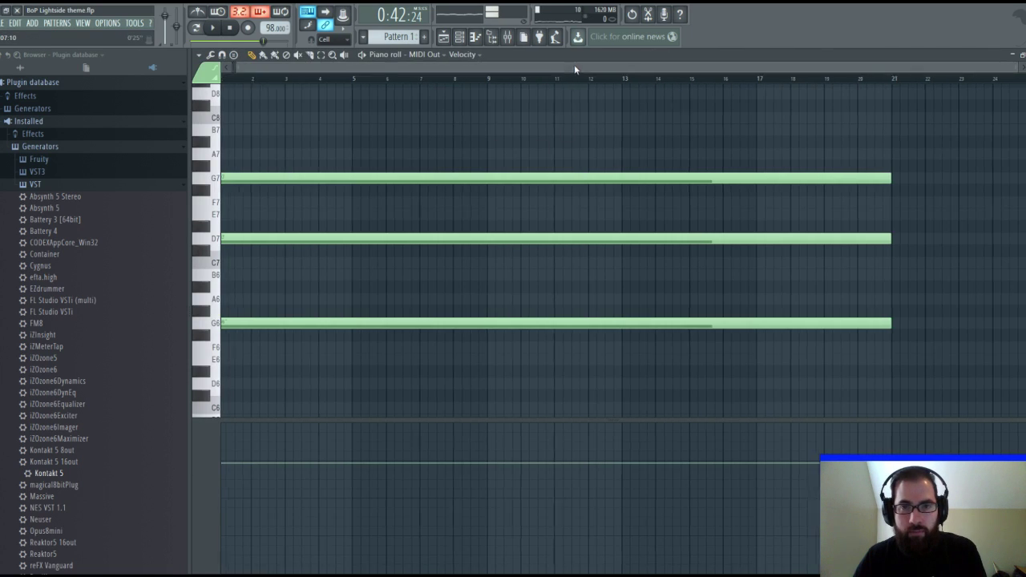
drag(573, 64, 721, 66)
drag(842, 124, 649, 364)
drag(699, 181, 810, 181)
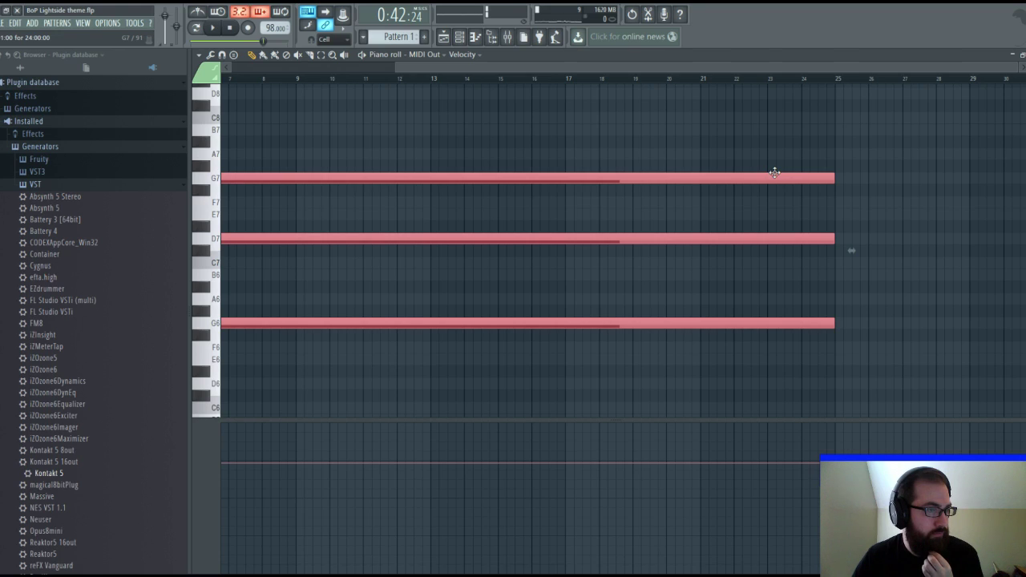
Return to the playlist, unmute Track 2 and play the arrangement from the start.
key(Escape)
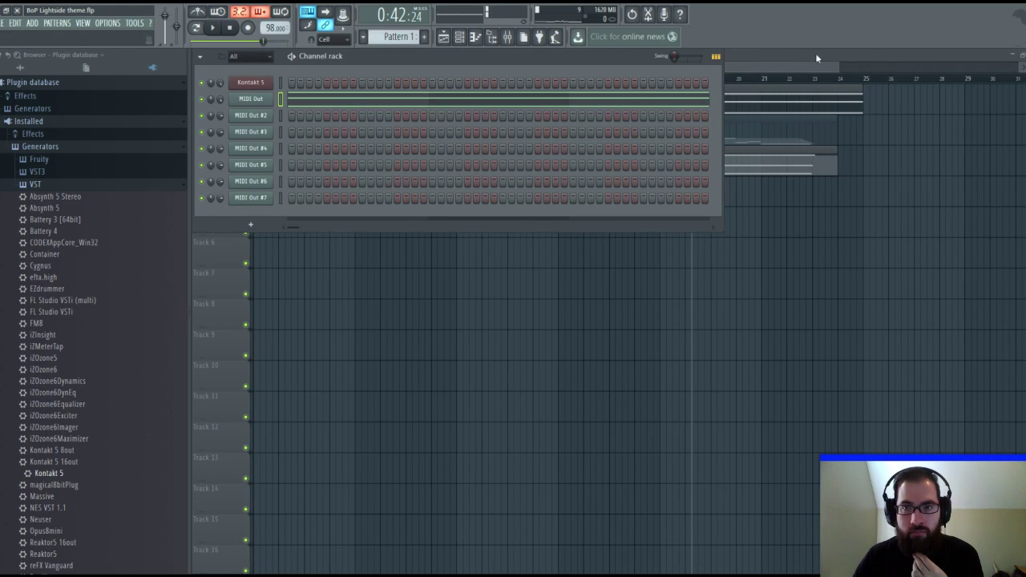
key(F6)
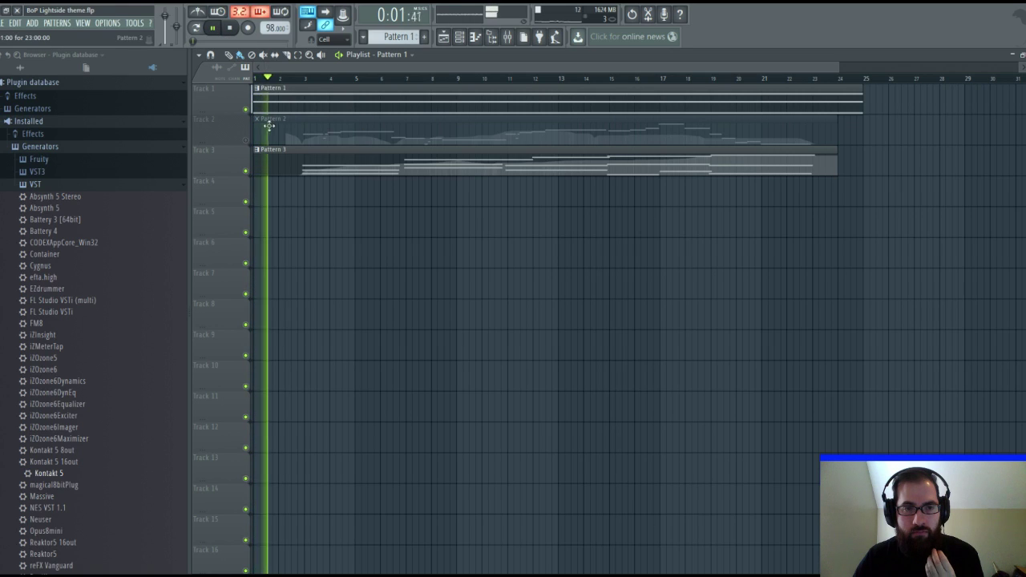
click(246, 140)
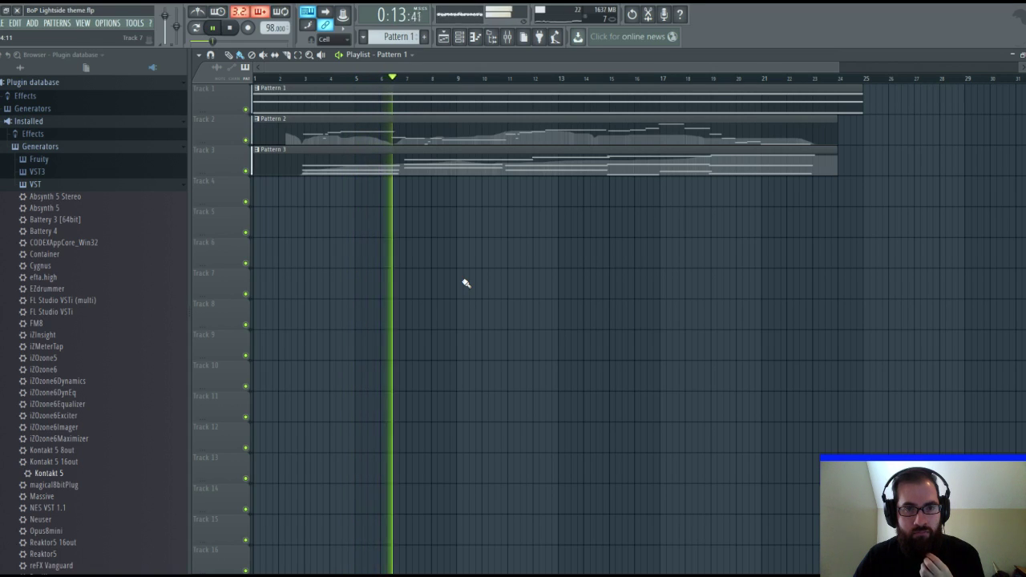
Open Pattern 3 and lengthen its opening D5, A#4 and G4 chord to meet the chord at about bar 7.
double_click(380, 159)
scroll(368, 142, left, 1)
scroll(368, 141, up, 2)
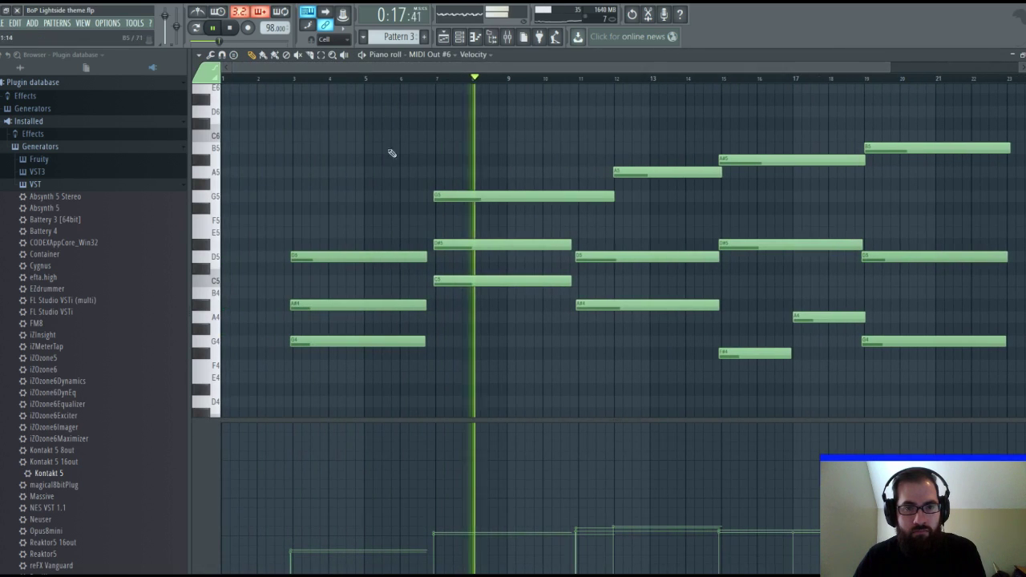
scroll(438, 182, up, 3)
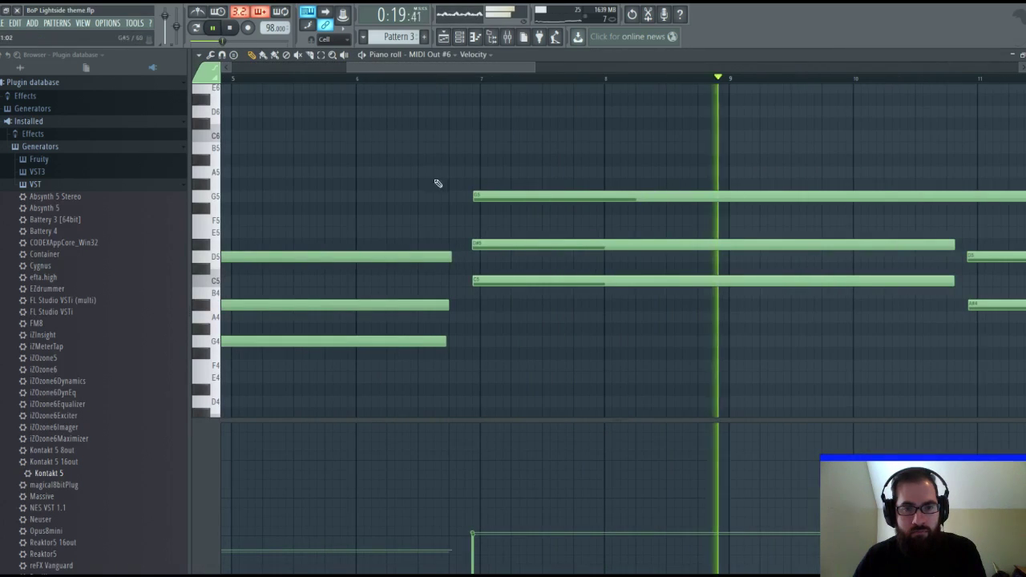
drag(438, 183, 449, 353)
drag(451, 257, 479, 258)
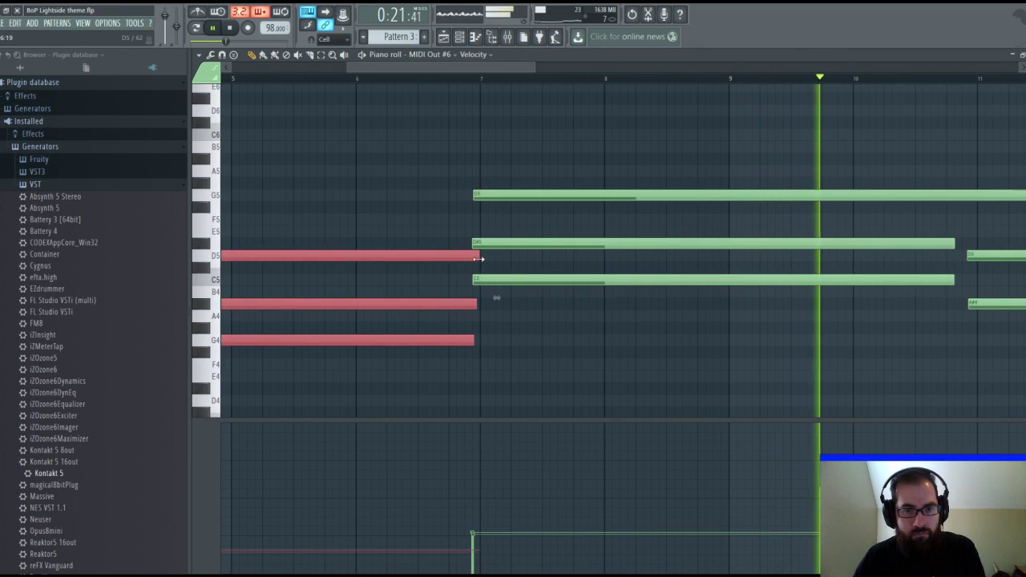
Lengthen the D#5 and C5 notes to bar 11 and trim the end of the long G5 to about bar 12.
drag(498, 68, 633, 222)
drag(442, 222, 454, 285)
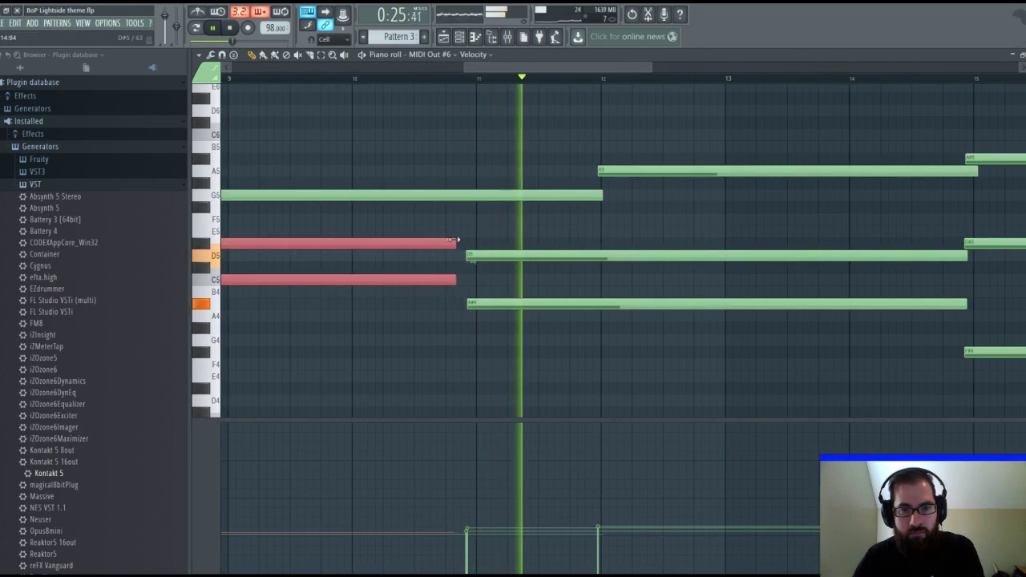
drag(454, 240, 476, 240)
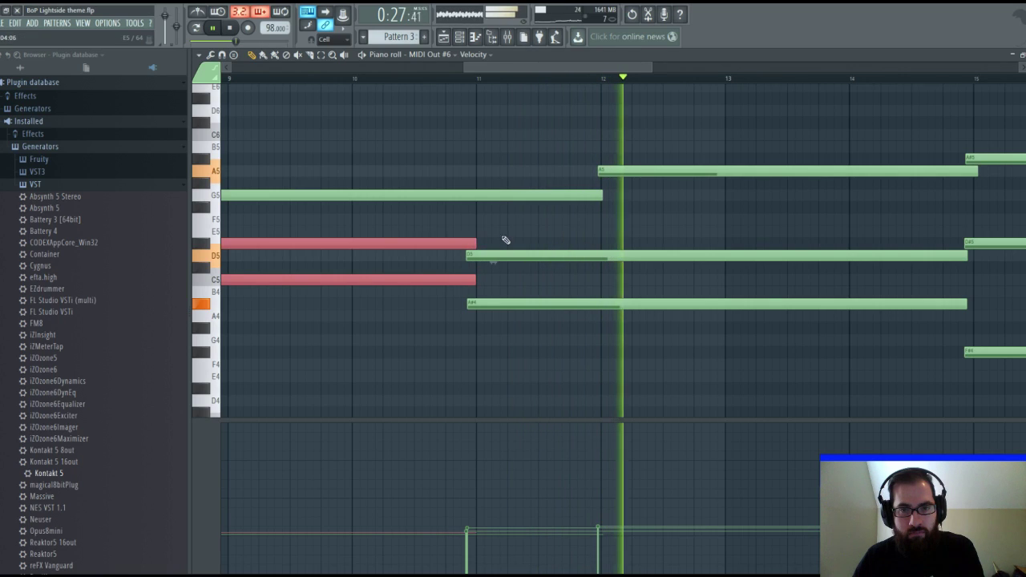
click(600, 196)
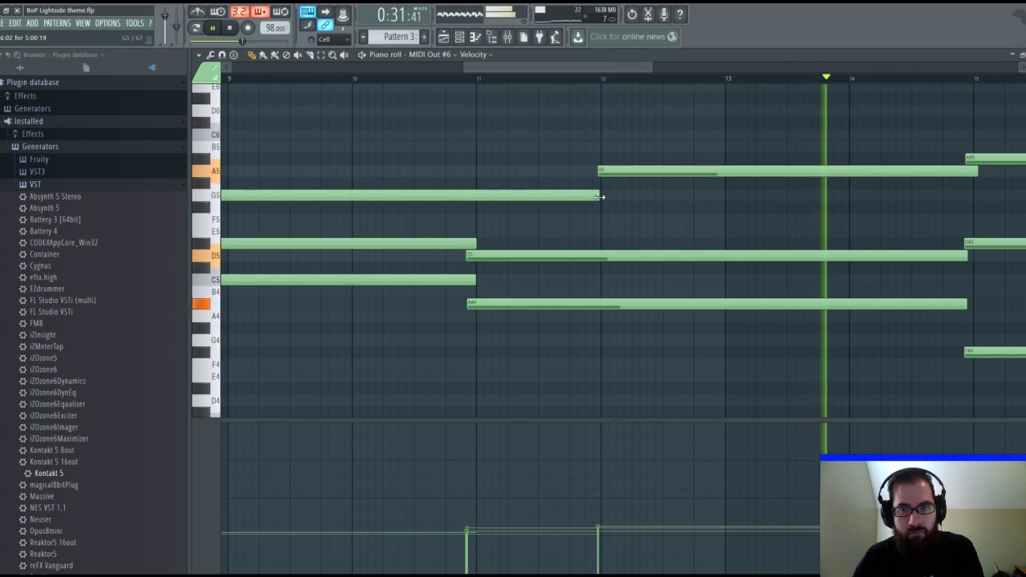
drag(582, 67, 684, 68)
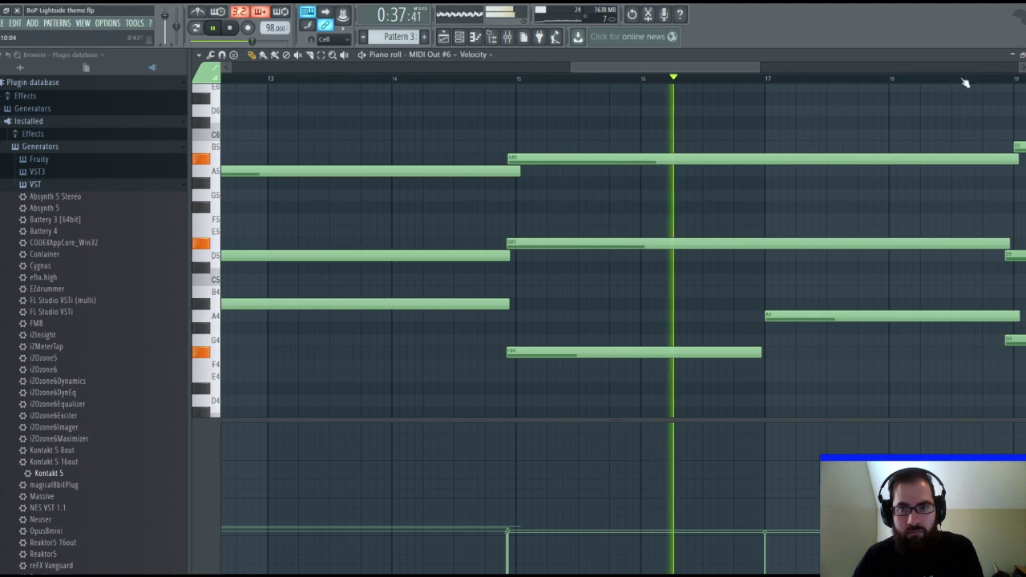
Open Pattern 2 from the playlist and play its melody through with the arrangement.
key(F6)
key(F6)
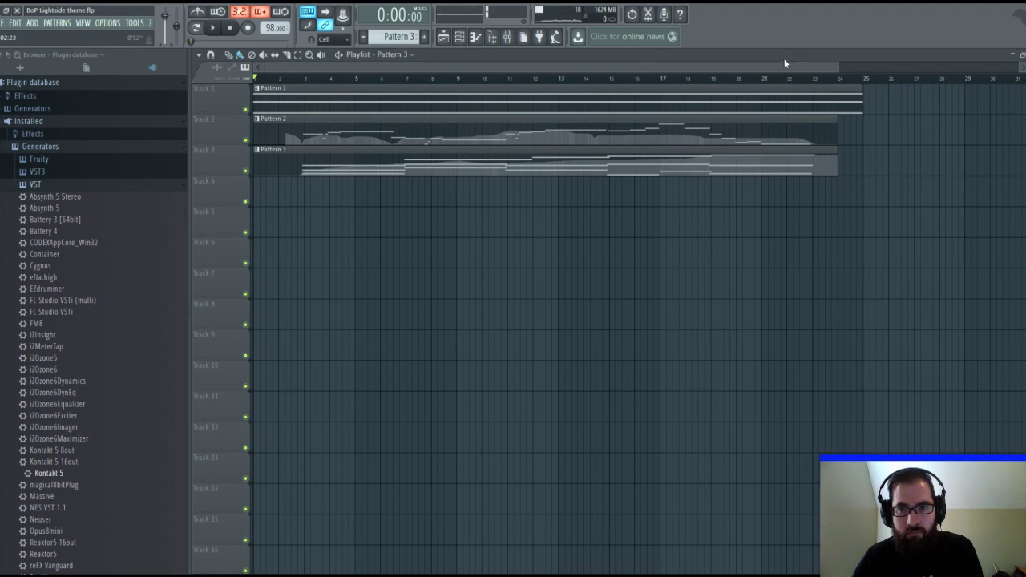
double_click(664, 120)
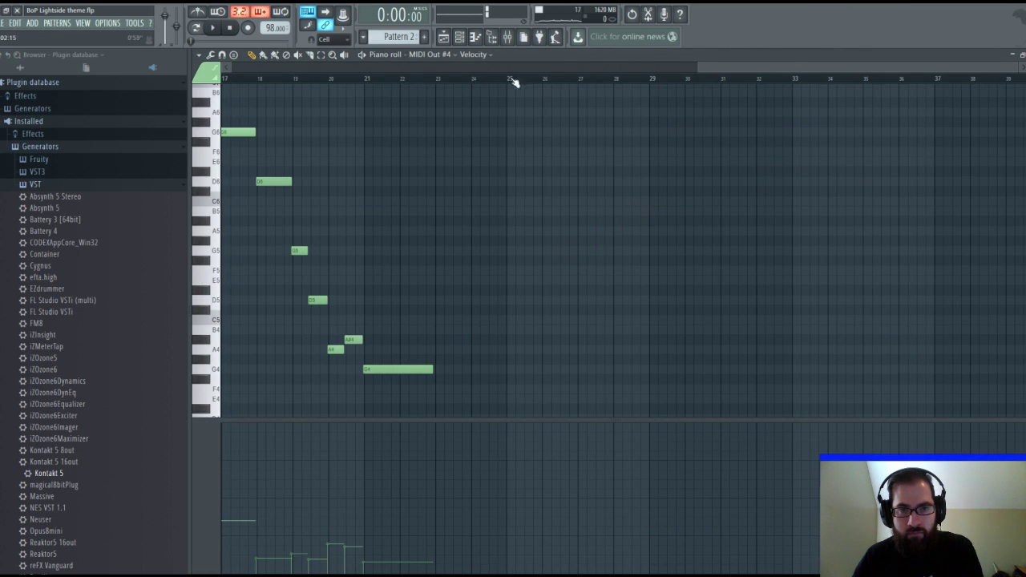
scroll(479, 83, left, 8)
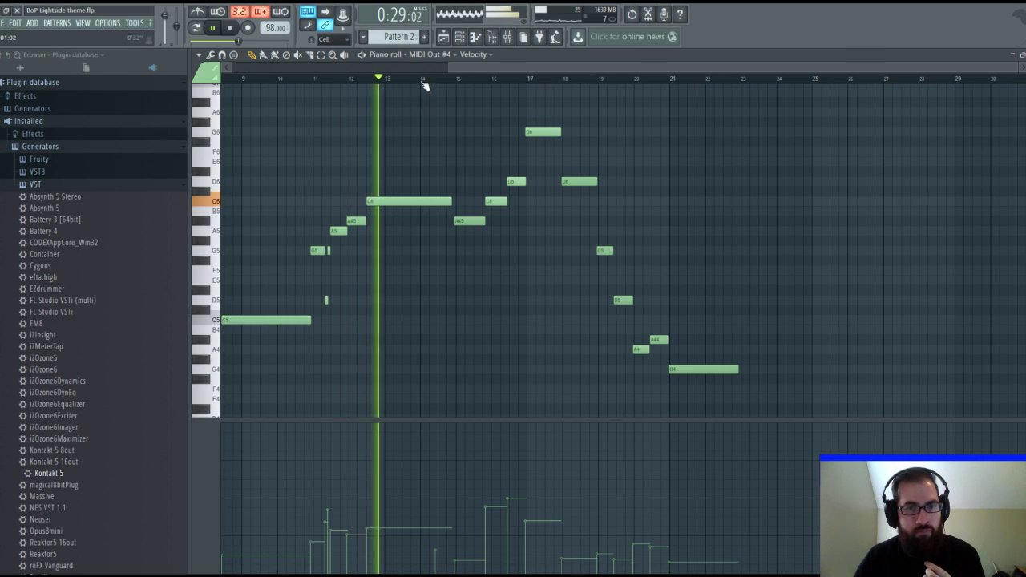
scroll(423, 84, up, 4)
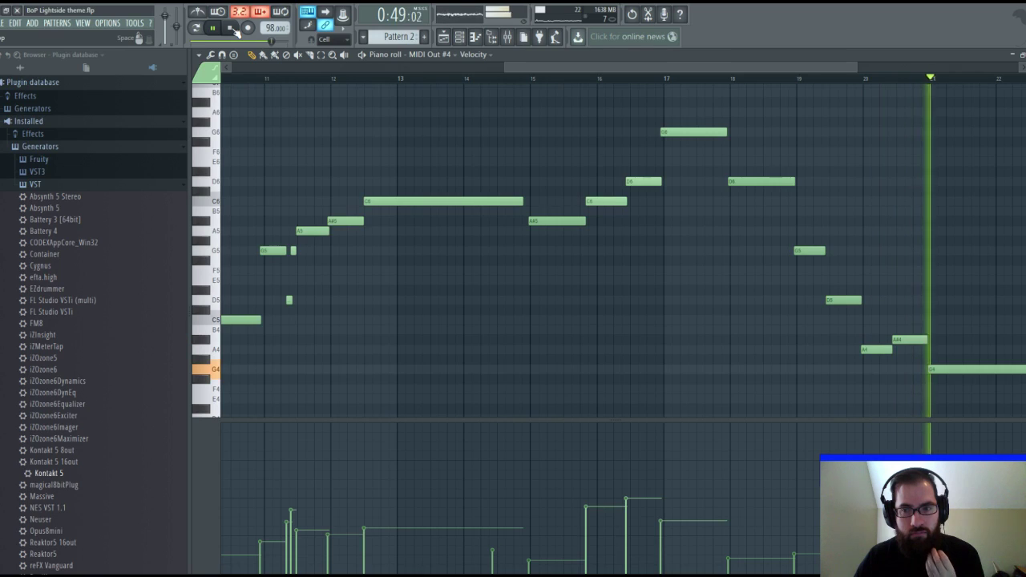
key(space)
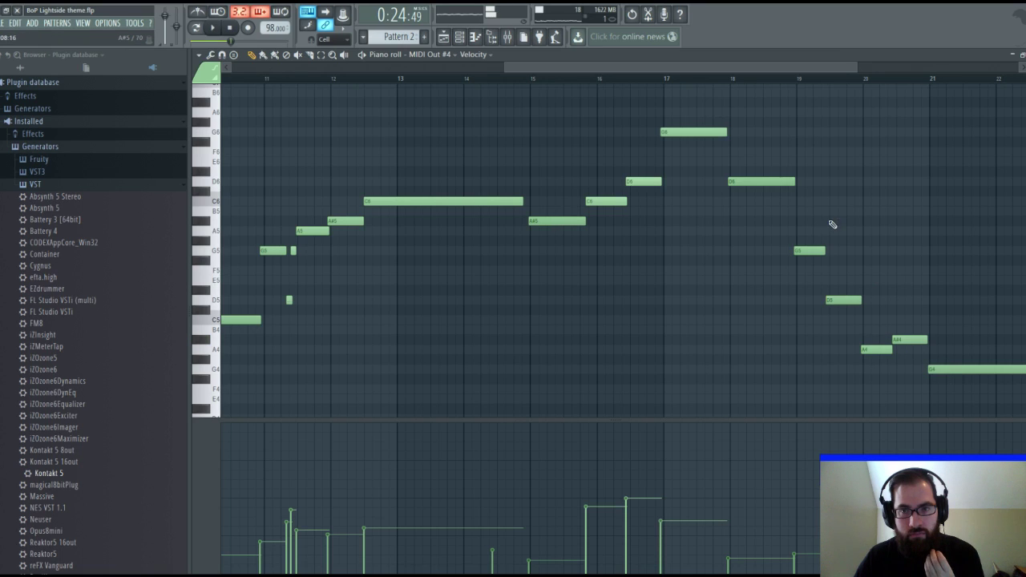
Replay the descending end of the Pattern 2 melody and stop playback.
scroll(684, 65, down, 3)
click(480, 80)
click(213, 27)
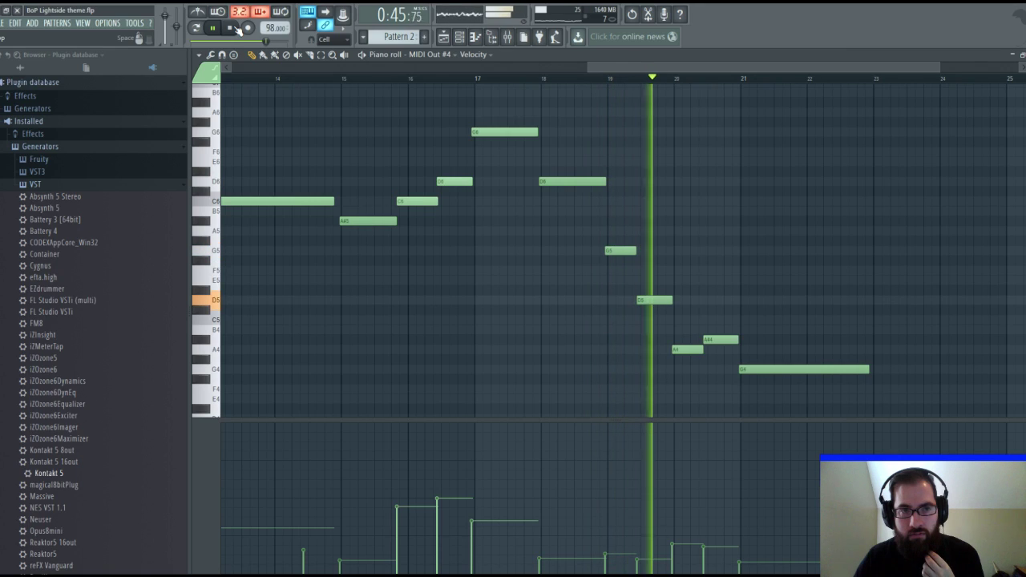
key(space)
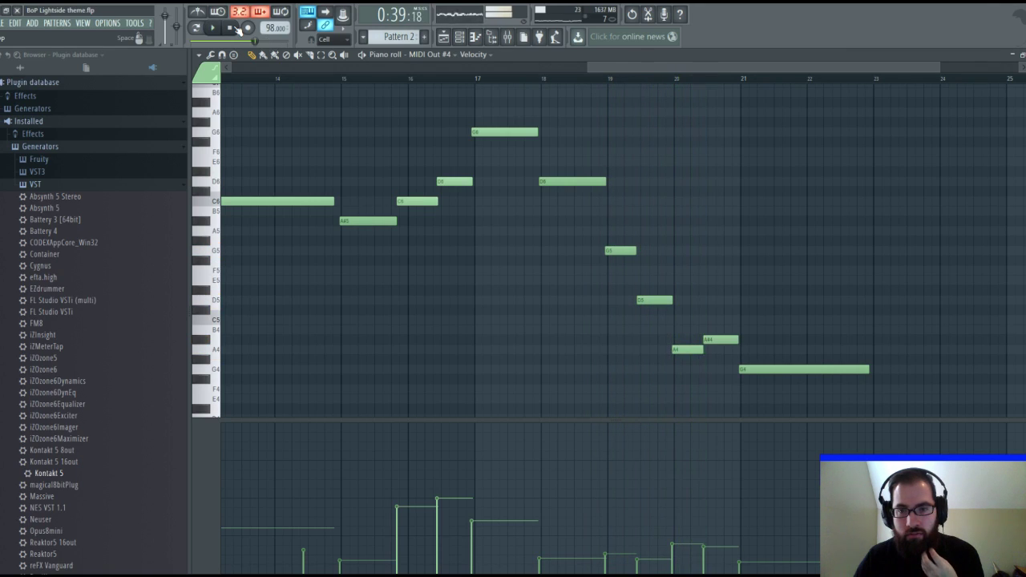
Change the melody's A4 at bar 20 to G4 and the following A#4 to D5, replacing the final G4 by extending that D5 to about bar 23.
drag(684, 350, 708, 298)
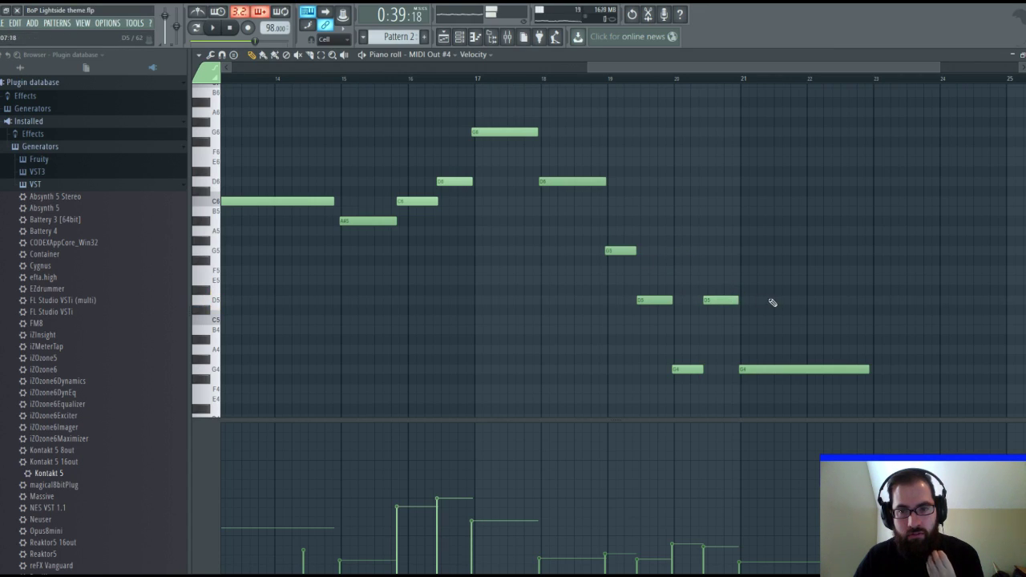
right_click(774, 370)
drag(738, 298, 847, 304)
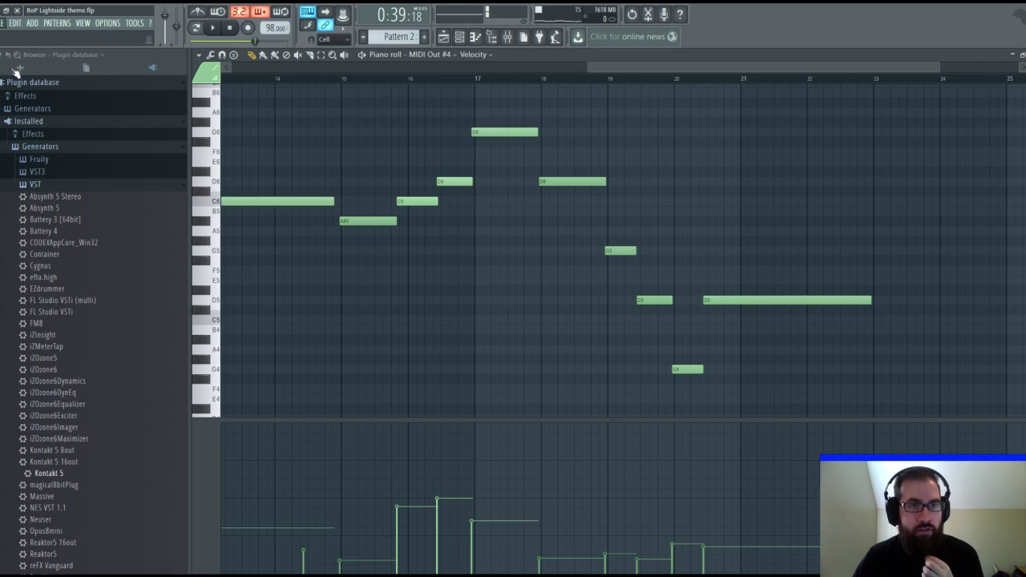
Play the song from the start and view the whole Pattern 2 melody.
key(space)
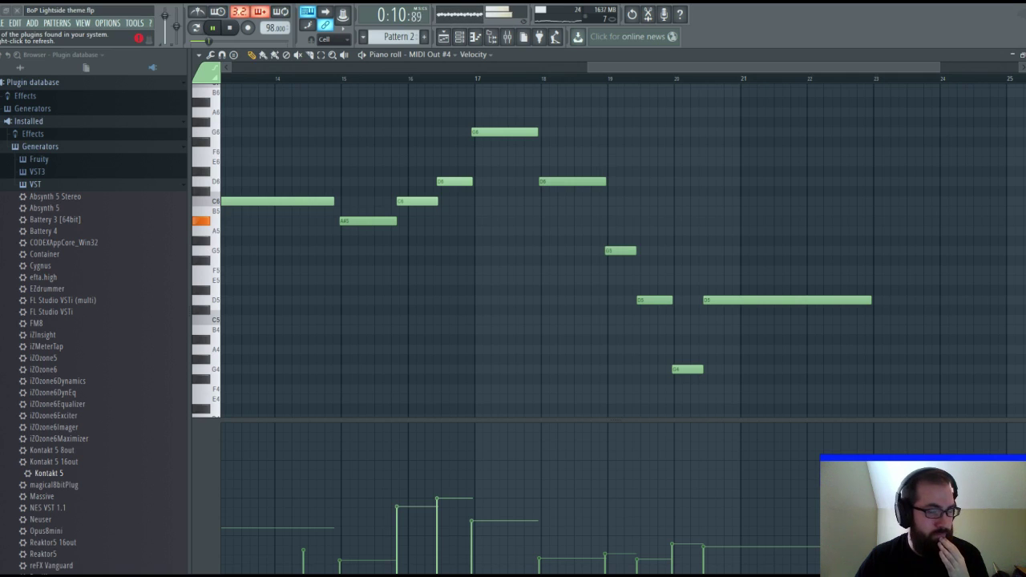
key(Page_Down)
key(Page_Down)
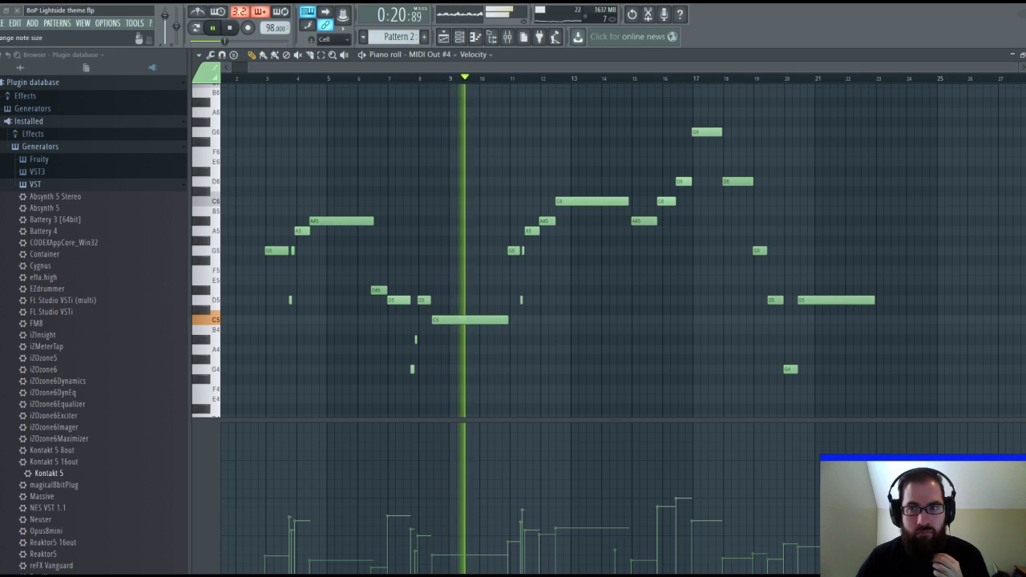
Check the MIDI Out #4 channel settings from the channel rack, close them and return to the playlist.
key(F7)
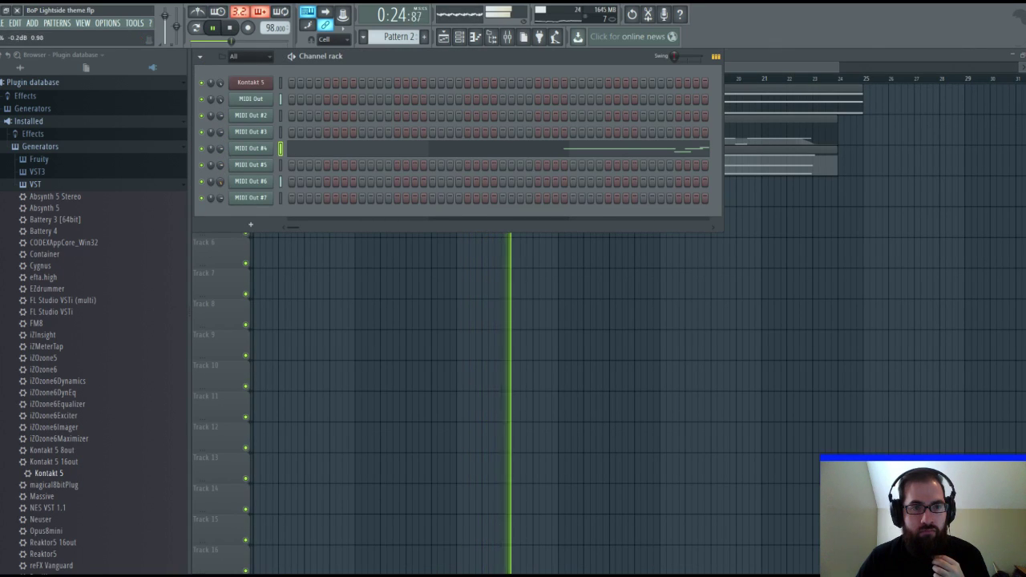
click(251, 149)
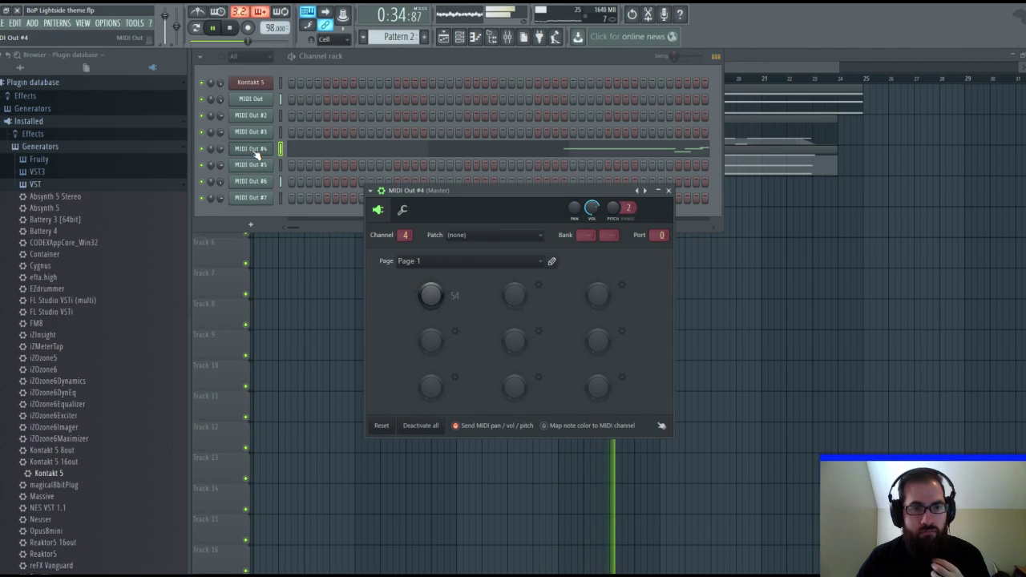
click(668, 191)
click(727, 55)
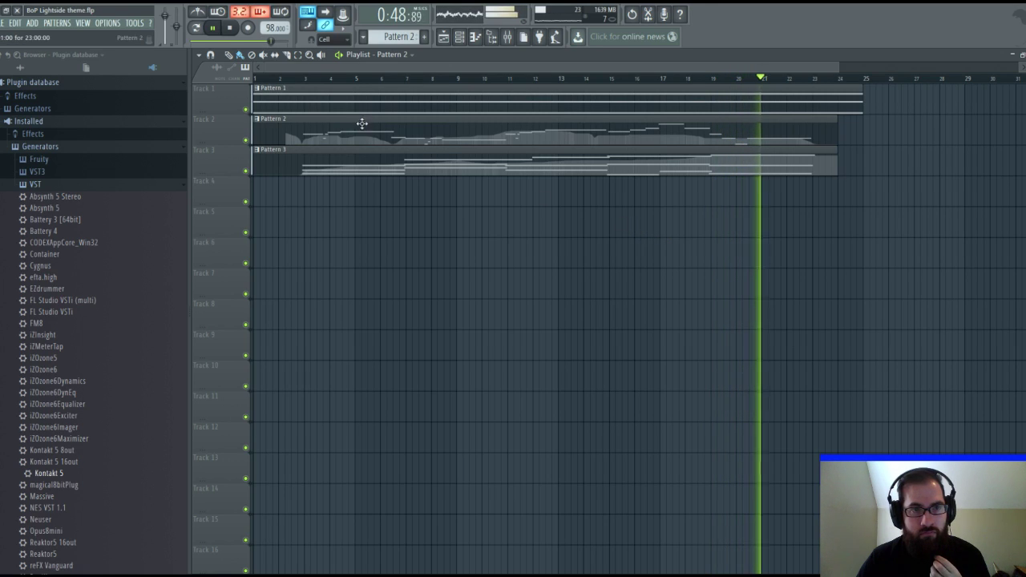
Replay the song from the start, open the MIDI Out #5 channel settings from the channel rack and stop playback.
click(233, 28)
key(space)
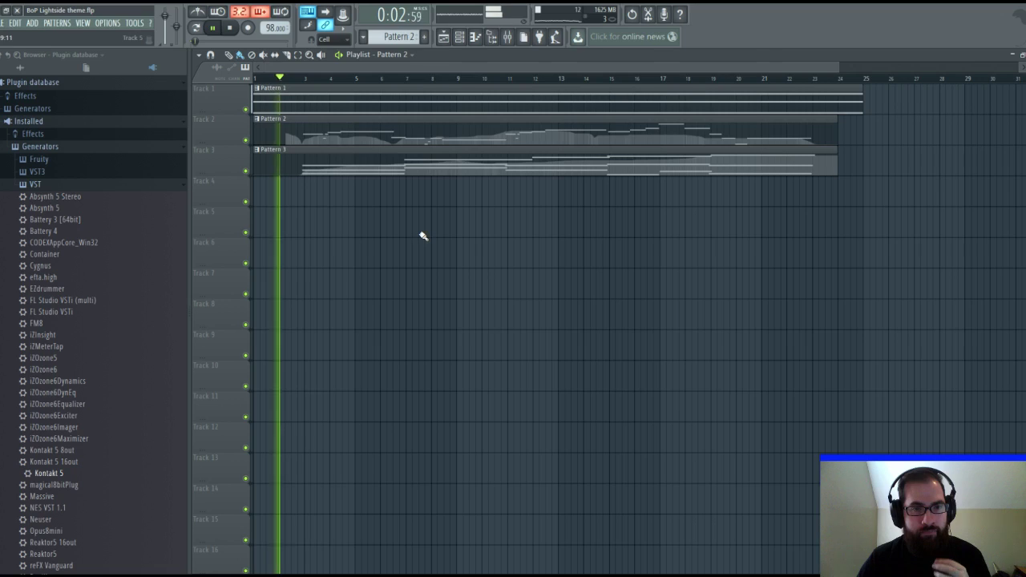
key(F5)
key(F6)
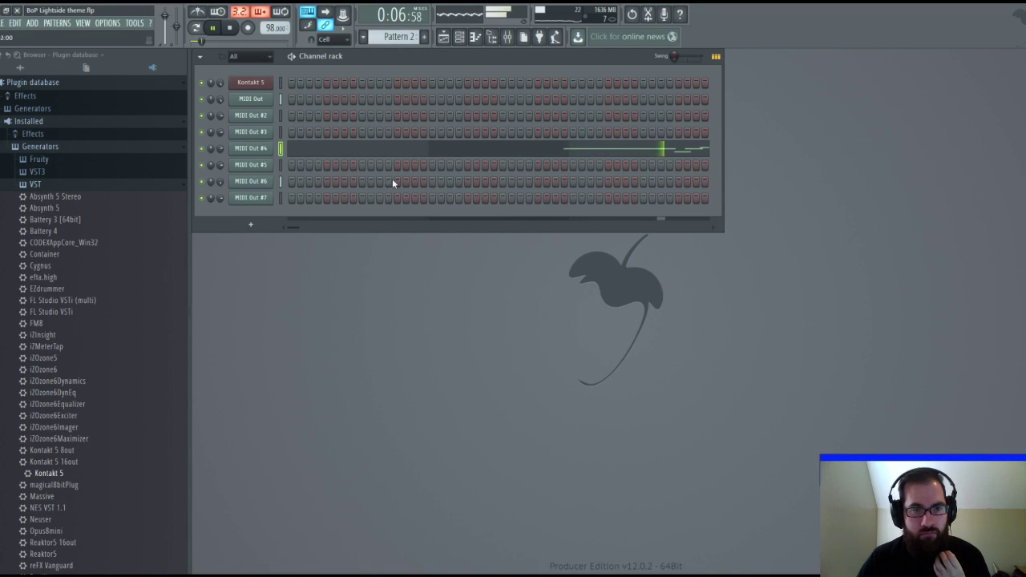
click(265, 198)
click(261, 165)
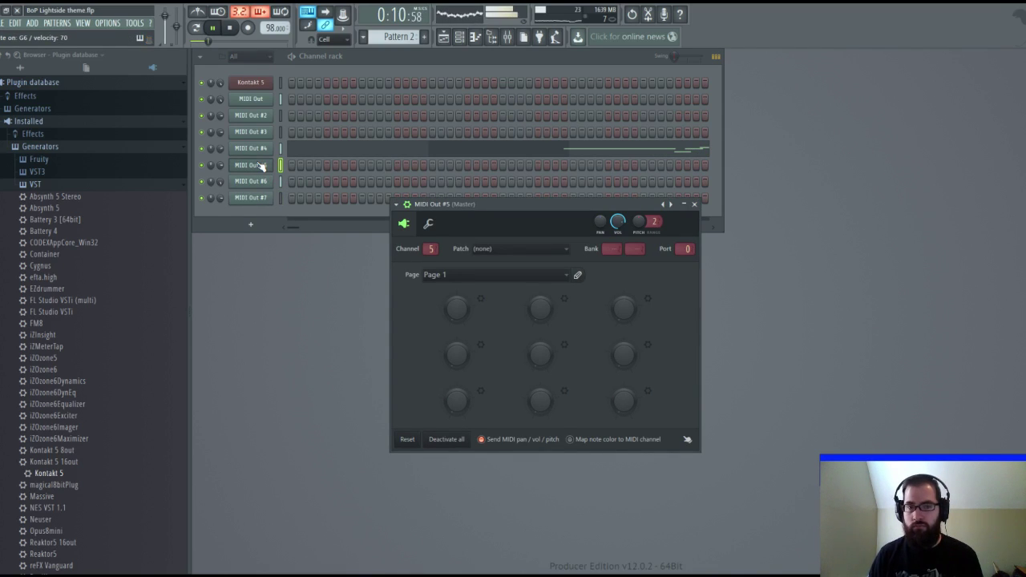
click(229, 28)
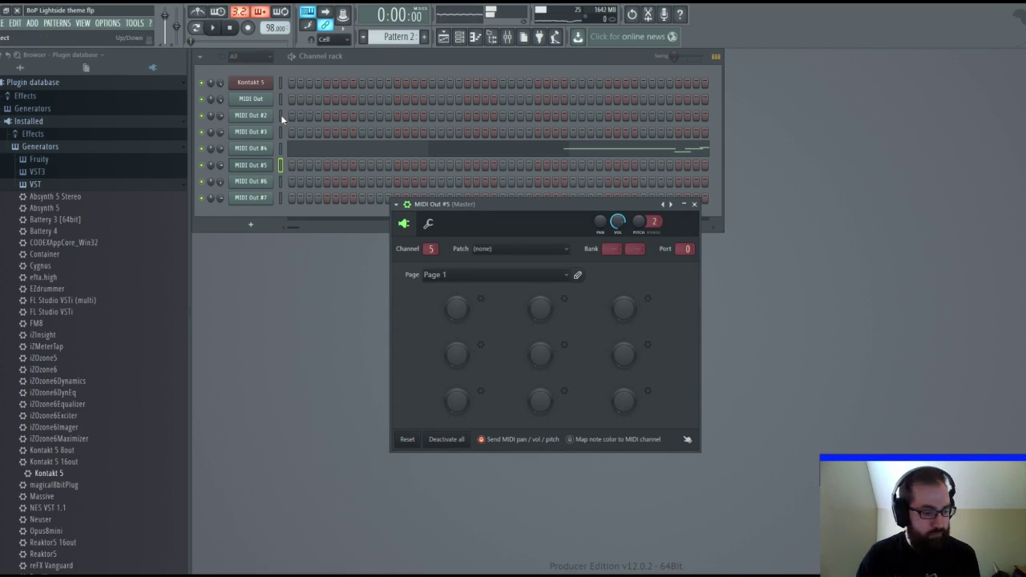
Try MIDI Out #5's first controller at 127 and close the channel settings.
click(210, 165)
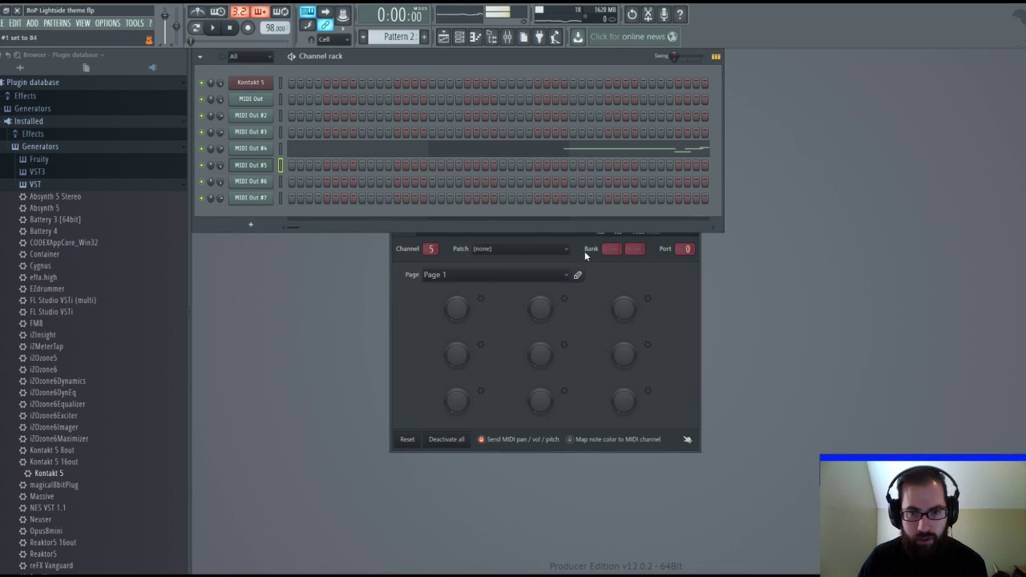
click(610, 263)
drag(573, 210, 522, 183)
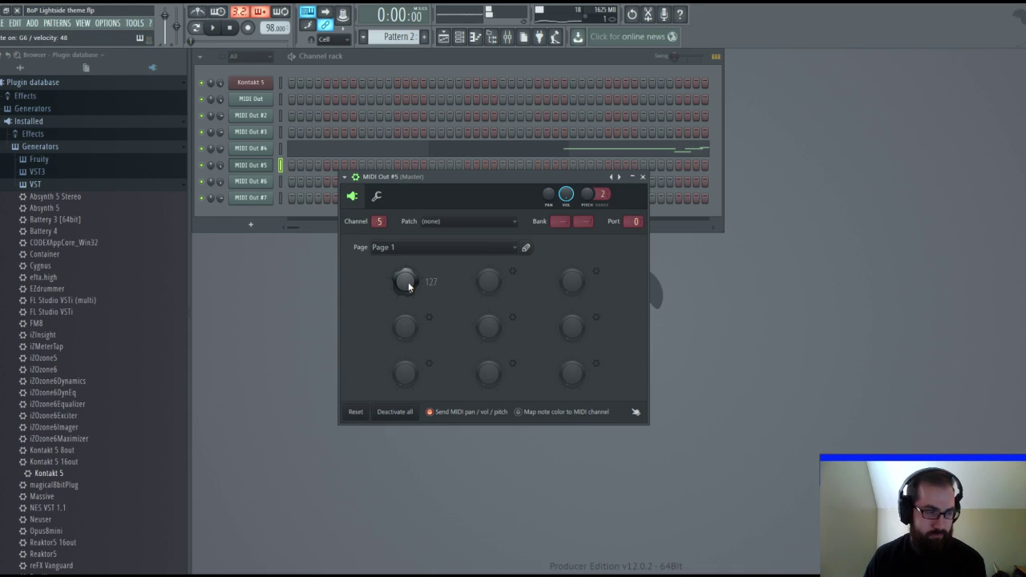
click(642, 177)
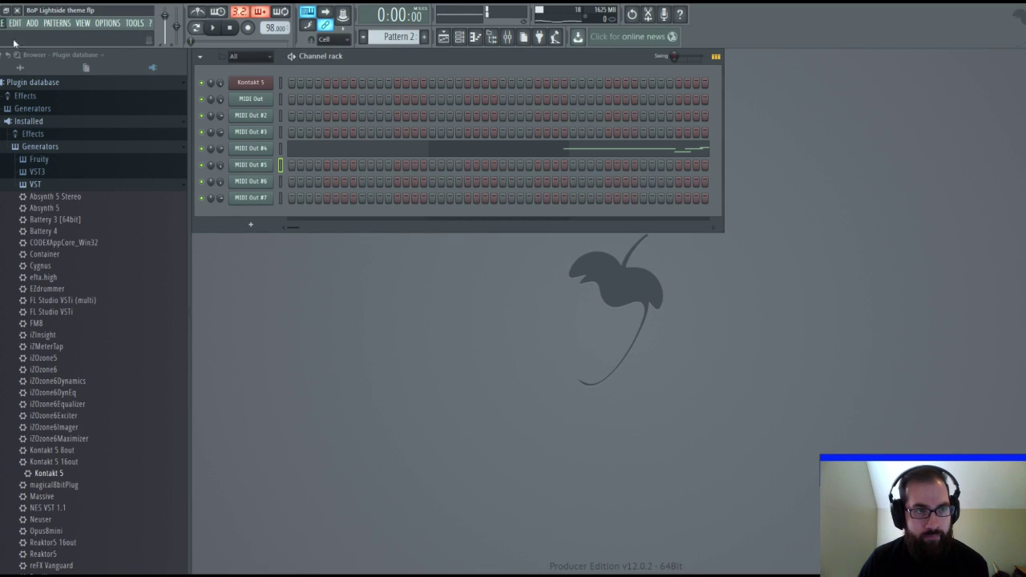
Play the song from the start, stop it and save the project.
click(213, 27)
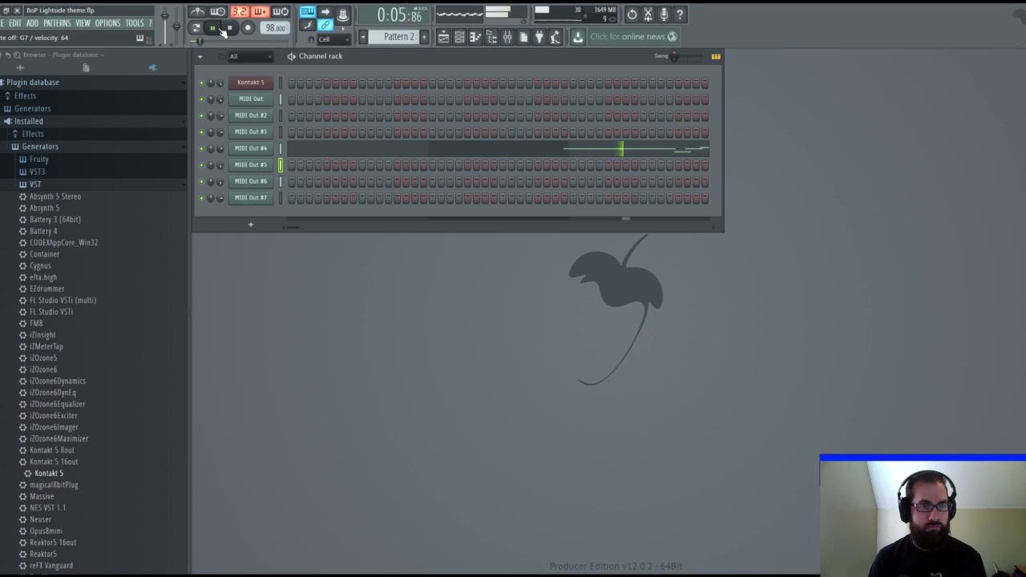
click(230, 28)
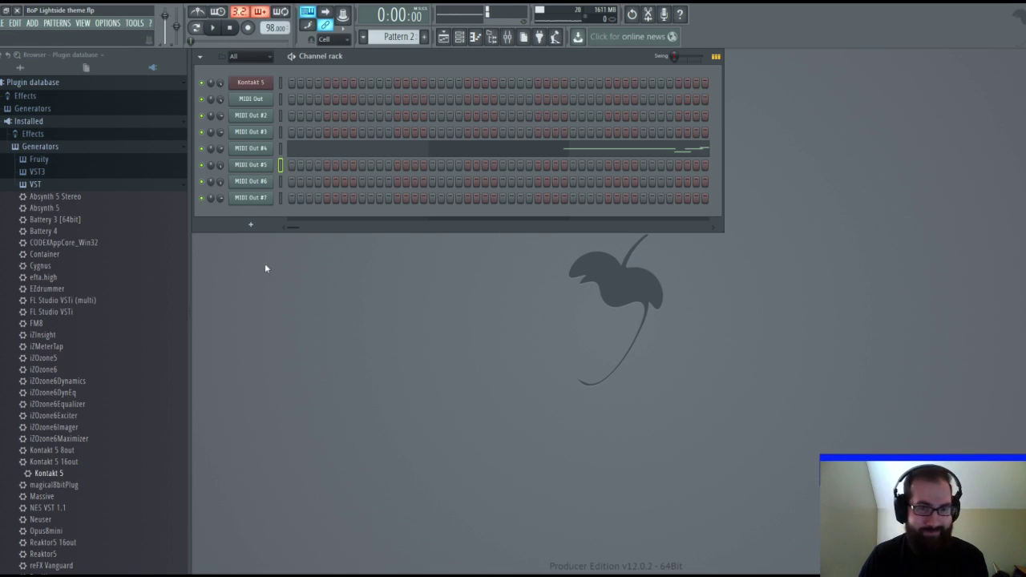
key(ctrl+s)
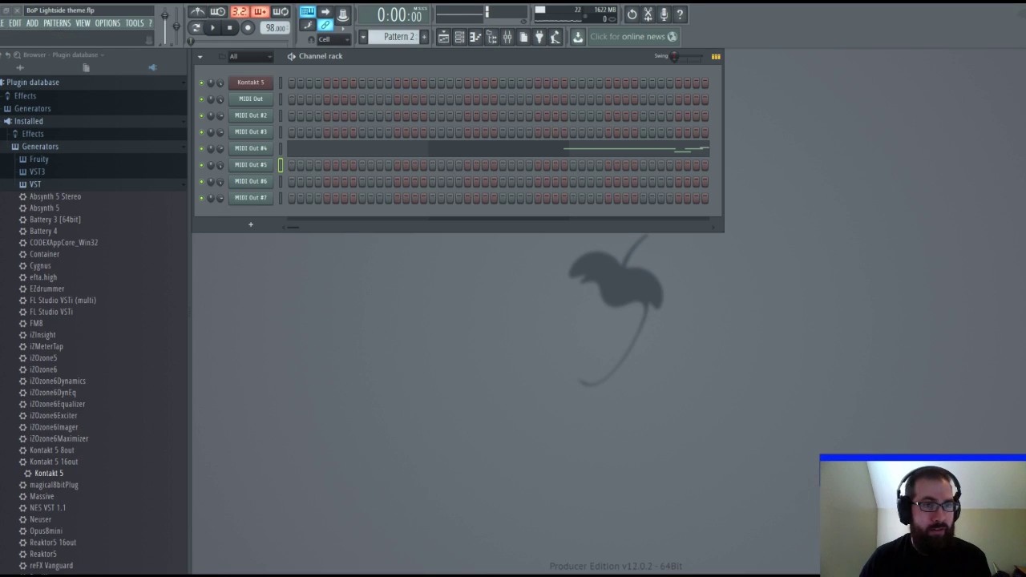
Play the song through, checking the MIDI Out #2 channel settings on the way, and stop playback.
key(space)
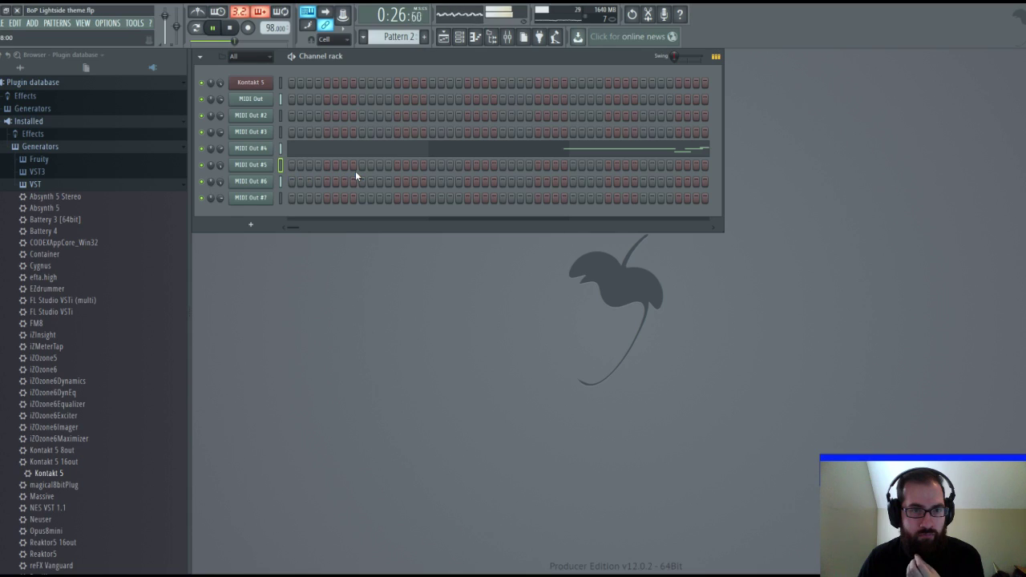
click(254, 116)
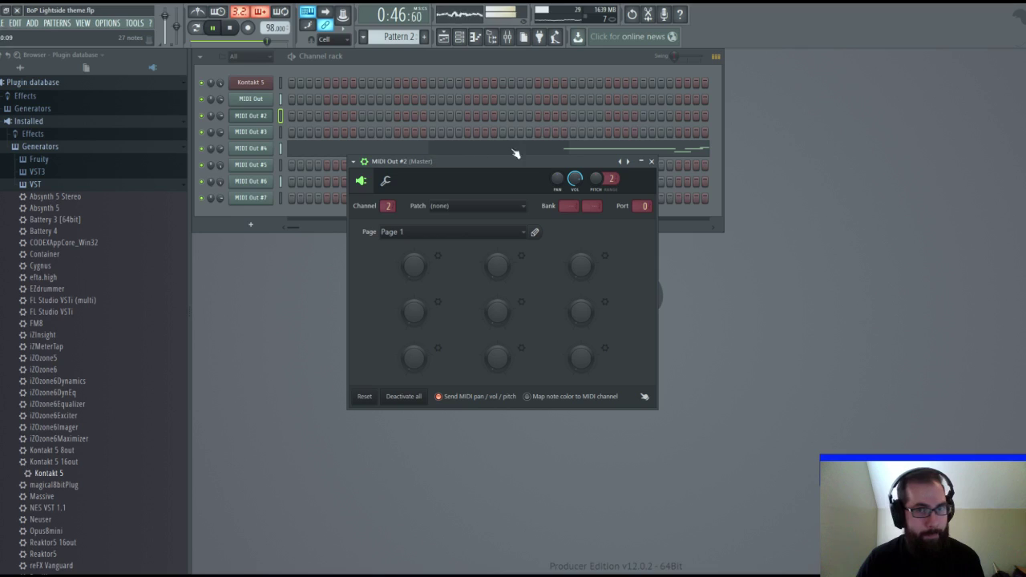
drag(584, 160, 579, 159)
click(645, 161)
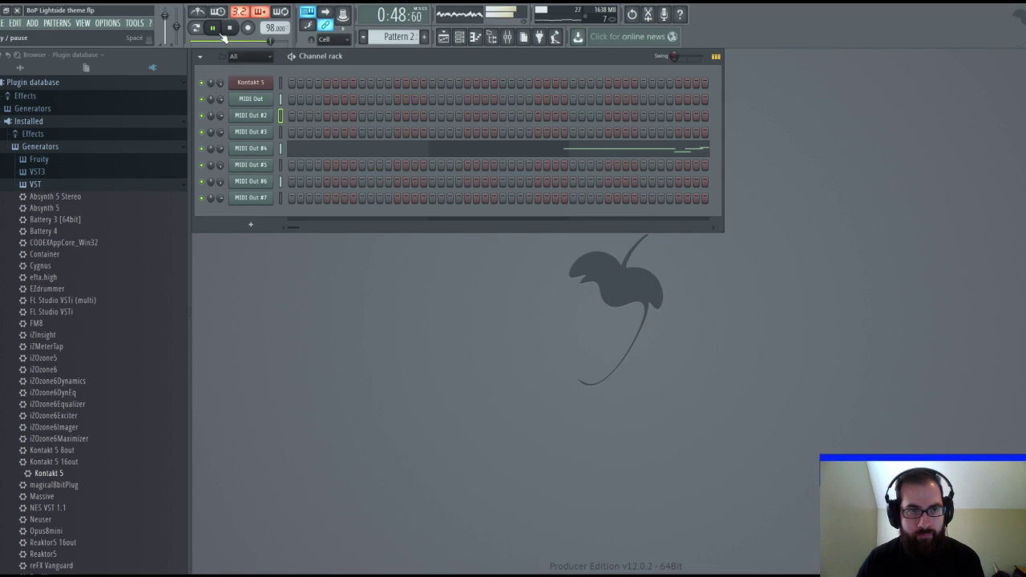
click(230, 28)
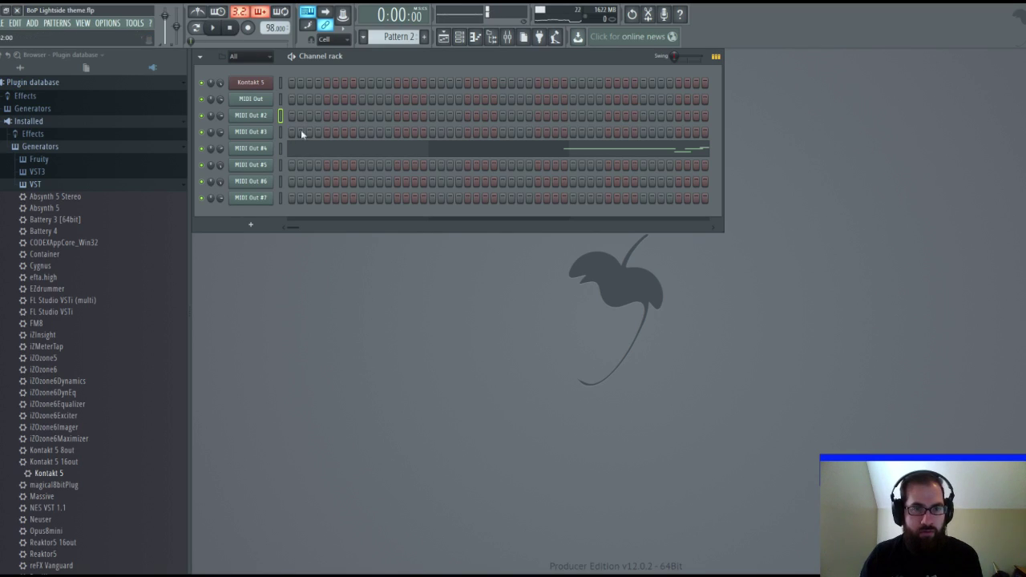
Select MIDI Out #6 and then MIDI Out #5 in the channel rack to audition parts live.
click(280, 183)
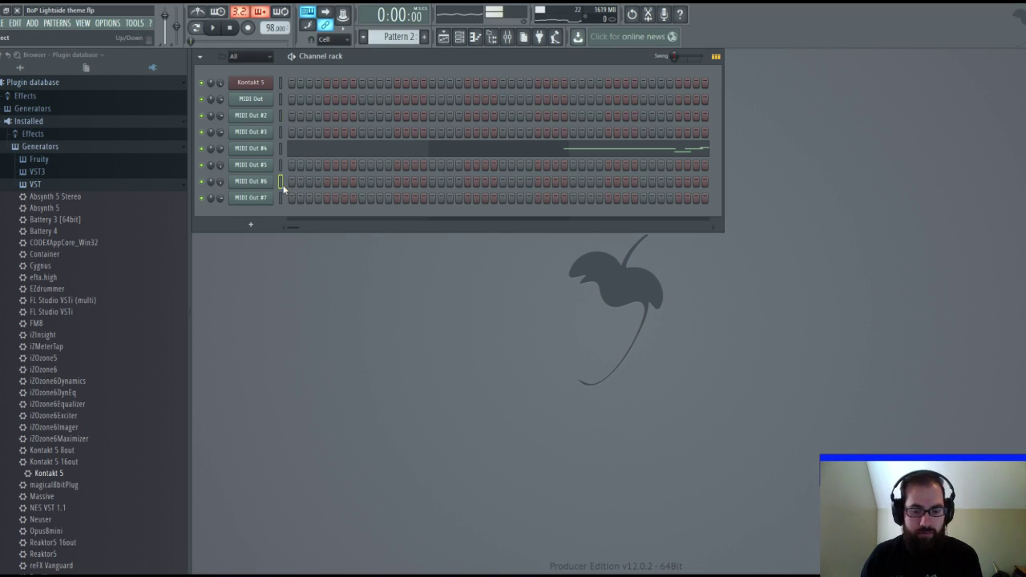
click(280, 164)
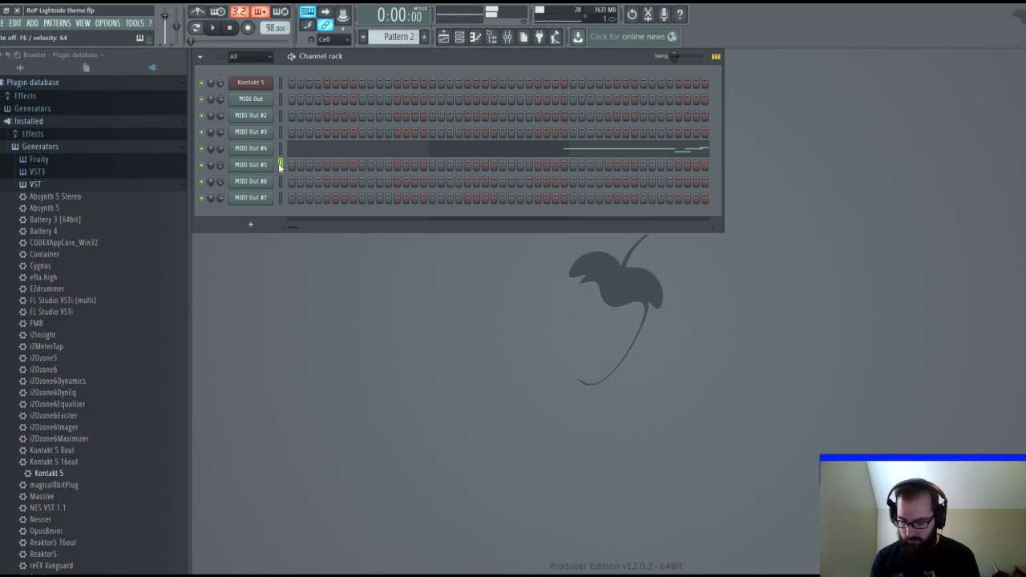
click(280, 166)
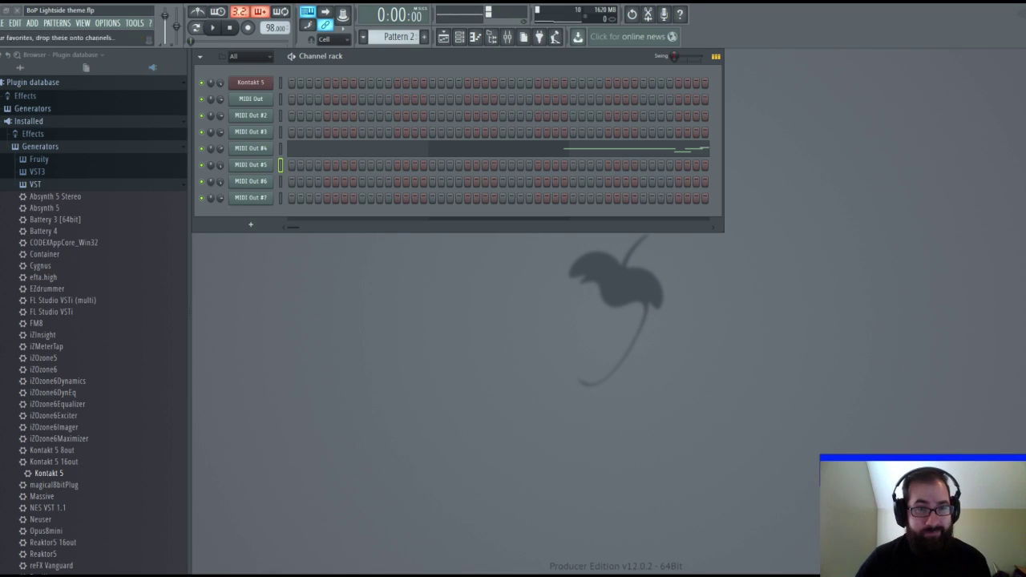
Listen to the whole song with MIDI Out #5 selected, then replay its opening seconds.
key(space)
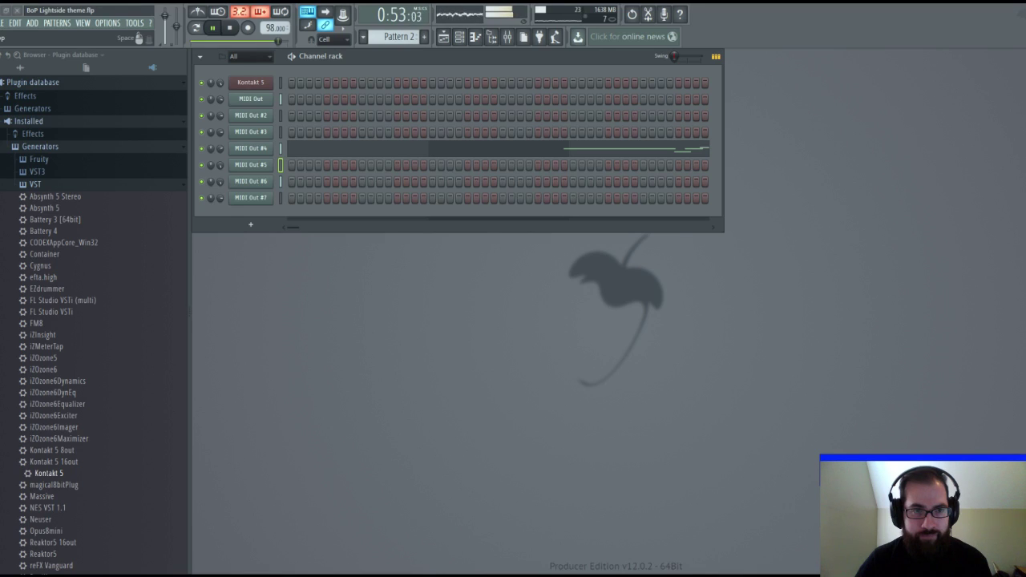
key(space)
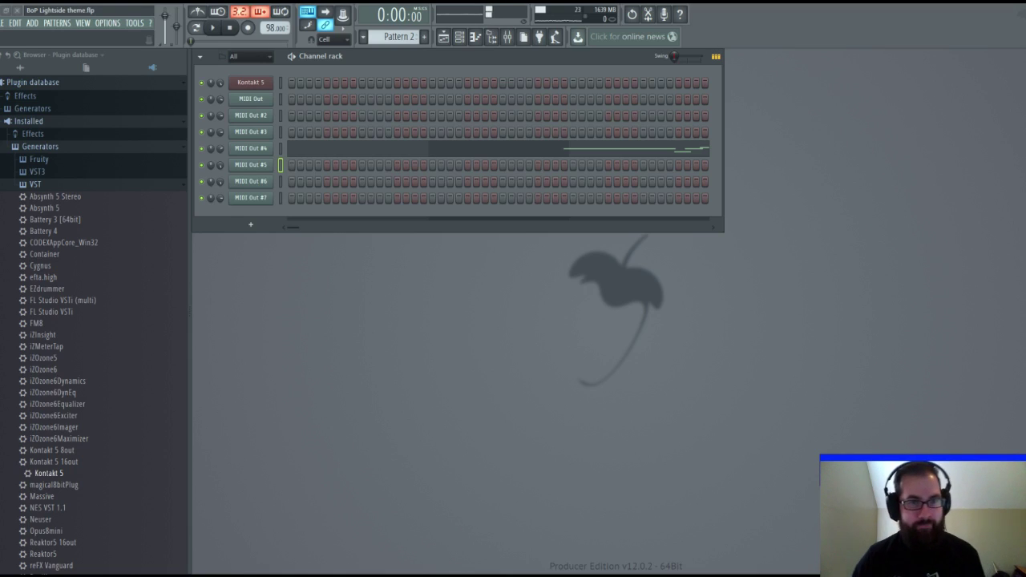
key(space)
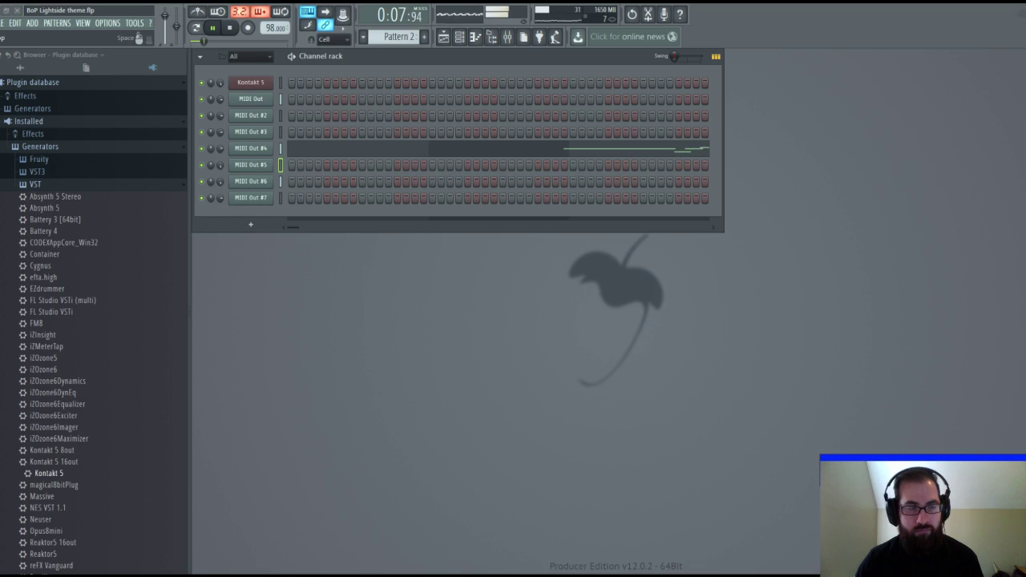
key(space)
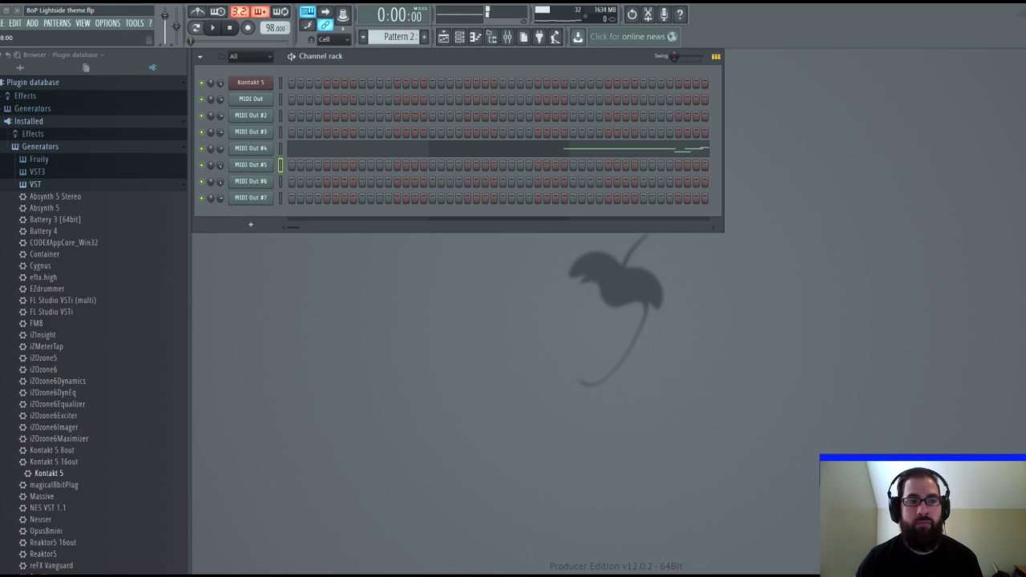
Load Cellos_Sustains from the 8dio Adagietto individual sections into the Kontakt 5 rack below Violas_Sustains, using Quick-Load.
click(251, 83)
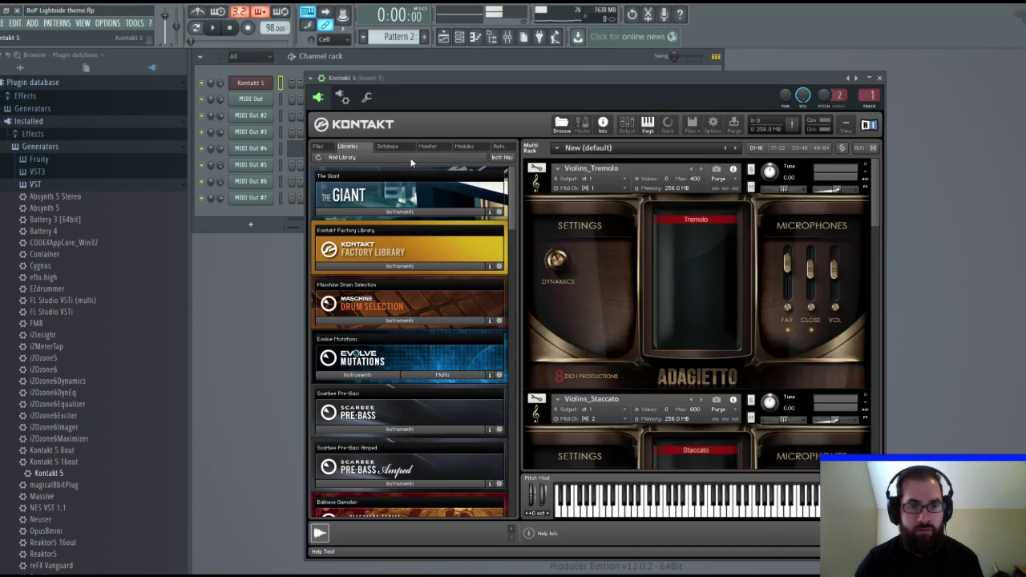
drag(873, 184, 879, 431)
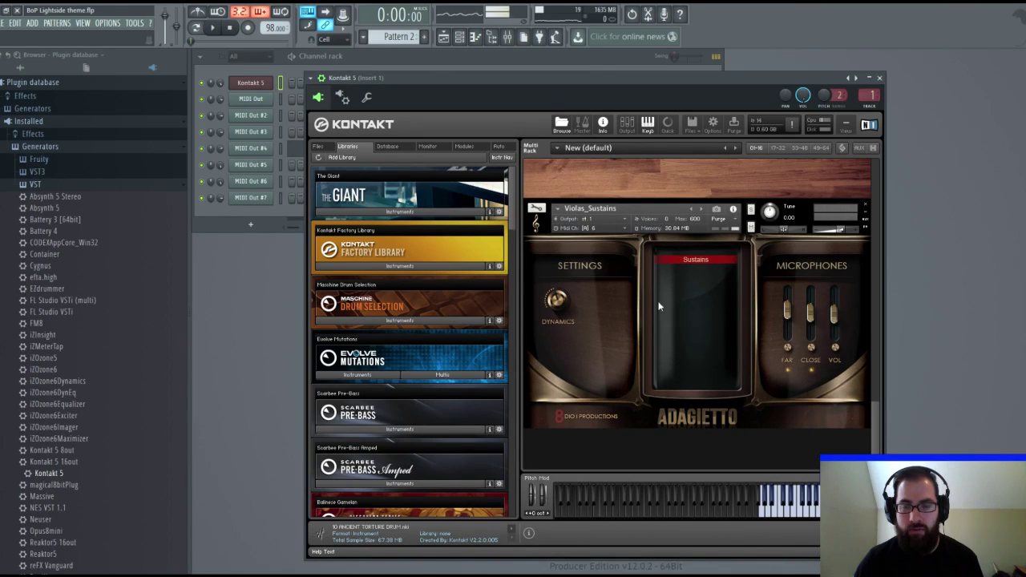
click(669, 124)
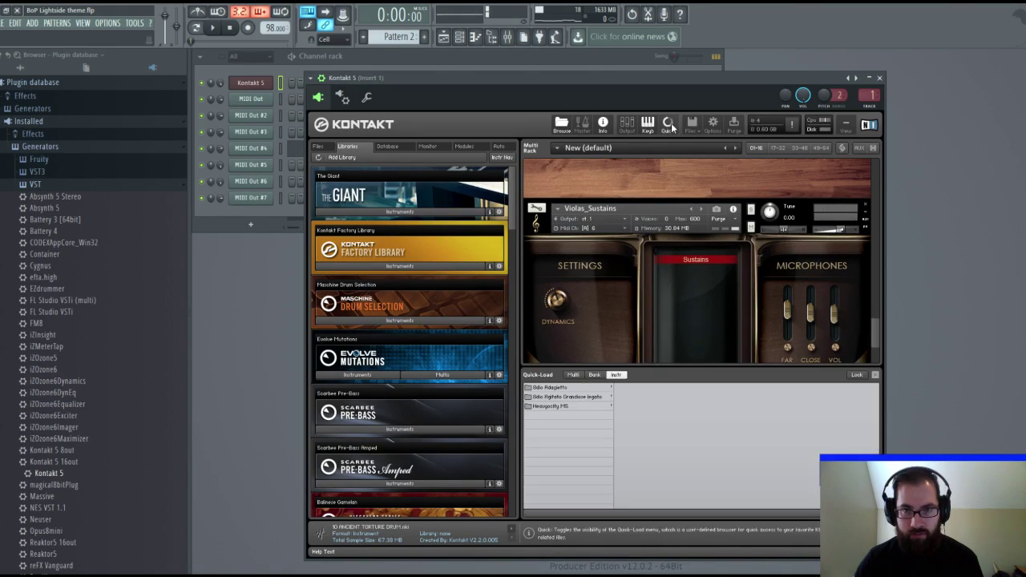
click(578, 387)
click(624, 388)
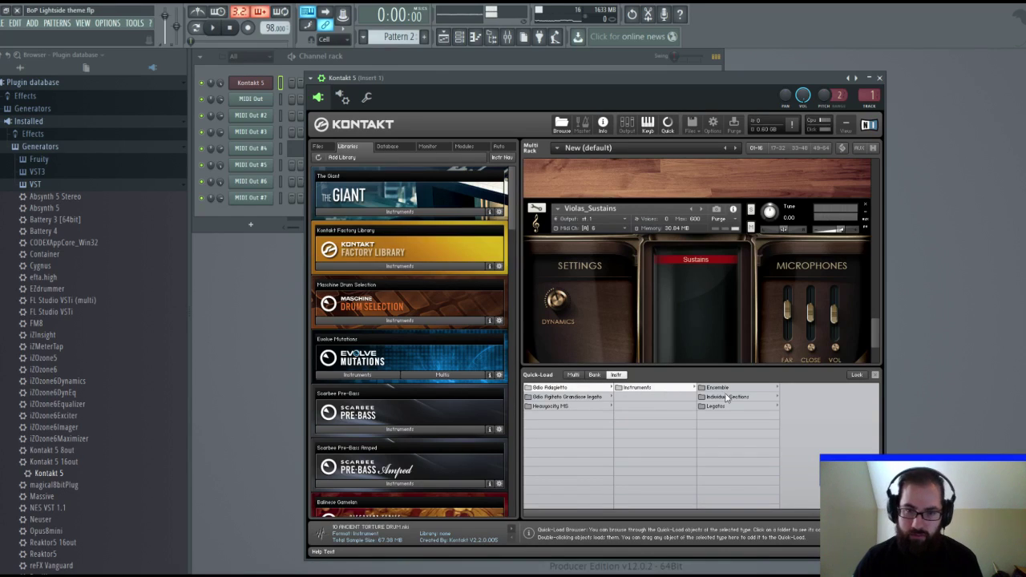
click(731, 396)
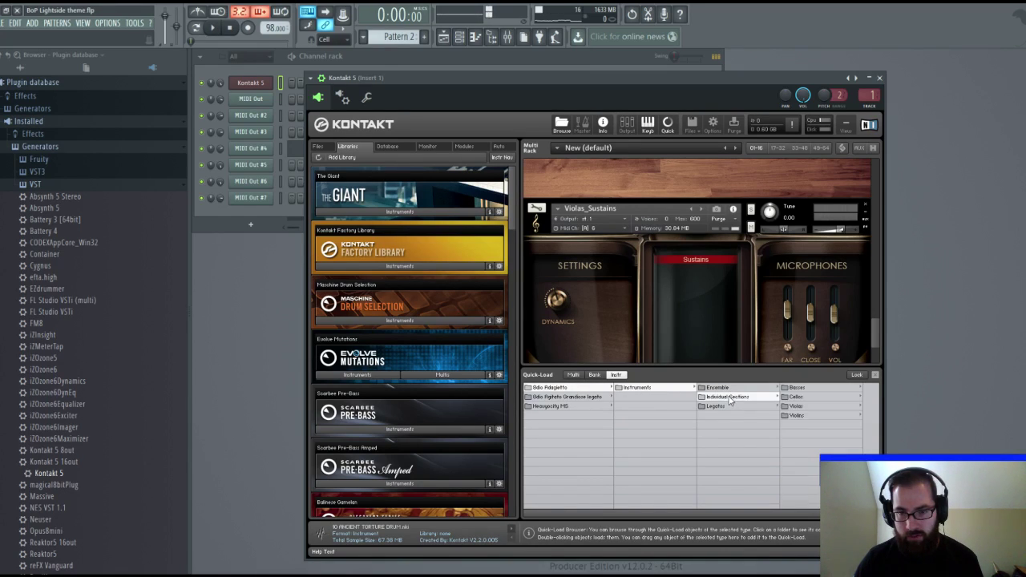
click(808, 400)
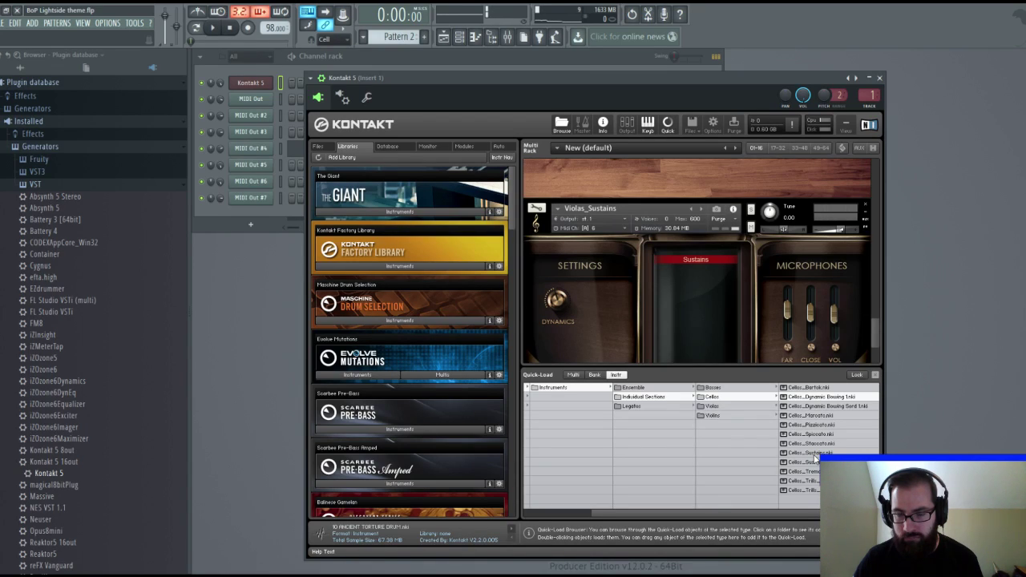
click(814, 453)
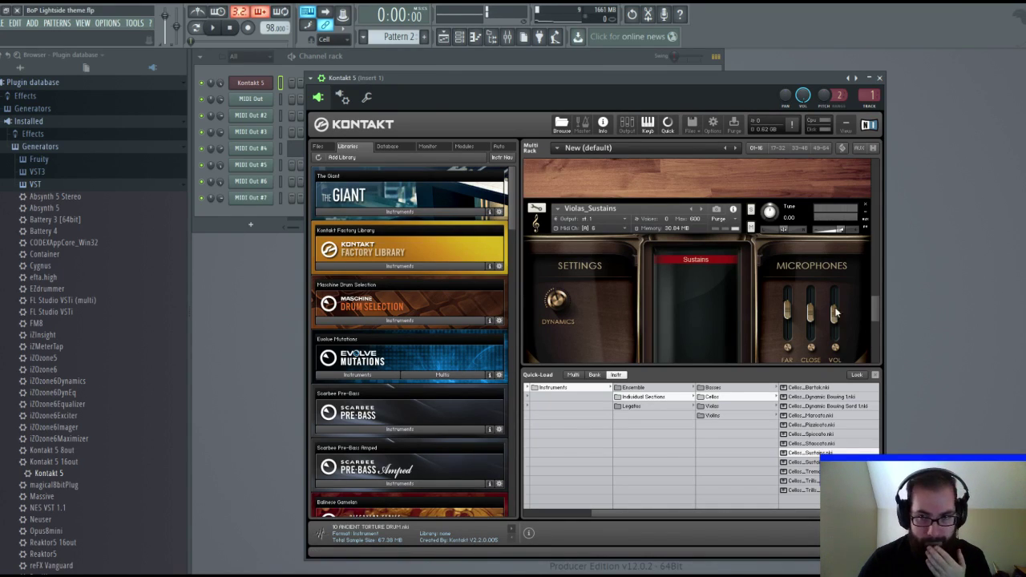
Load Basses_Sustains from the Adagietto basses section into the rack below the cellos.
mouse_move(875, 311)
mouse_down()
mouse_move(879, 351)
mouse_move(878, 313)
mouse_up()
click(730, 389)
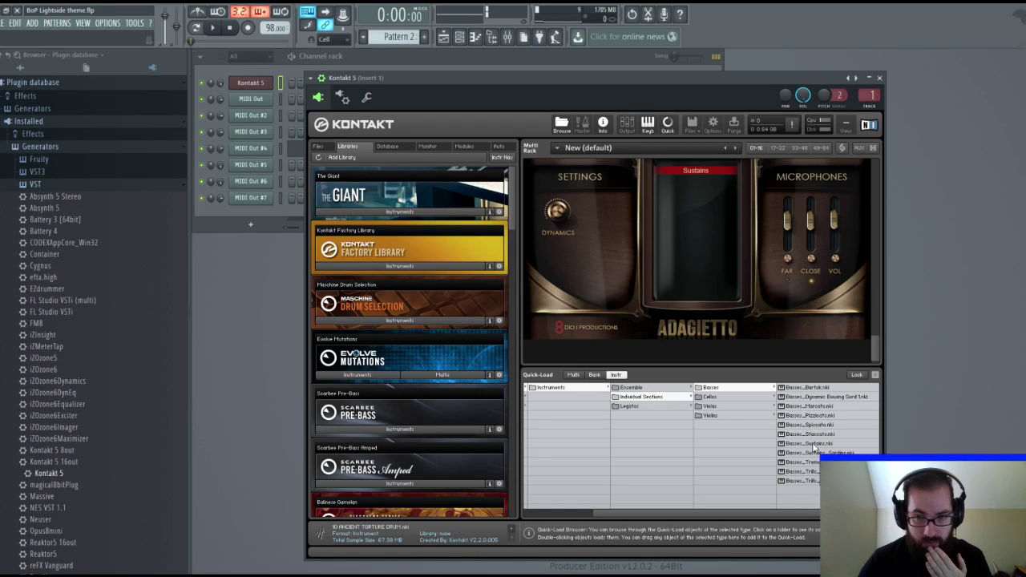
click(812, 442)
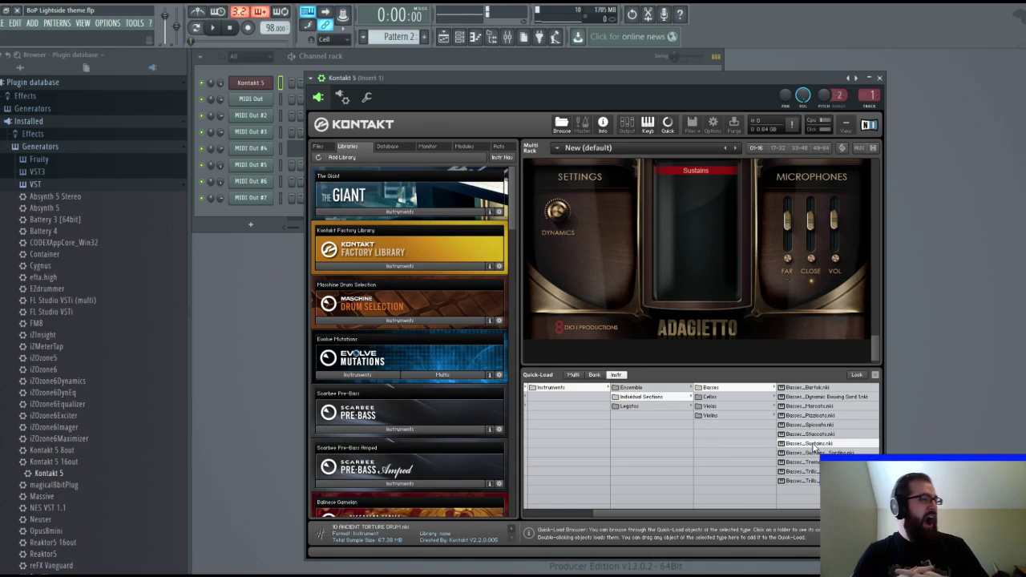
double_click(814, 446)
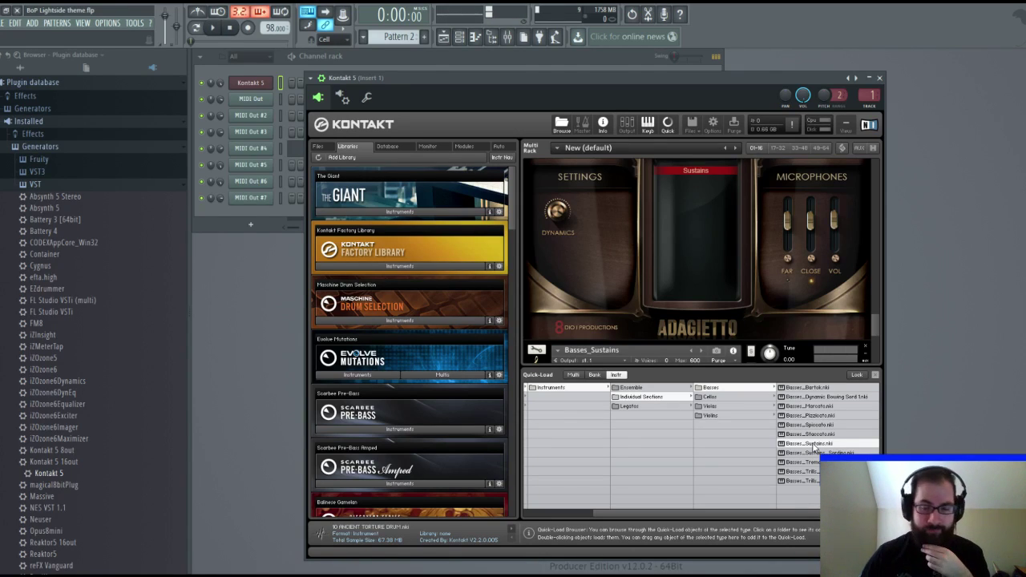
Hide the Quick-Load browser and enable the far microphones on Cellos_Sustains and Basses_Sustains.
click(875, 374)
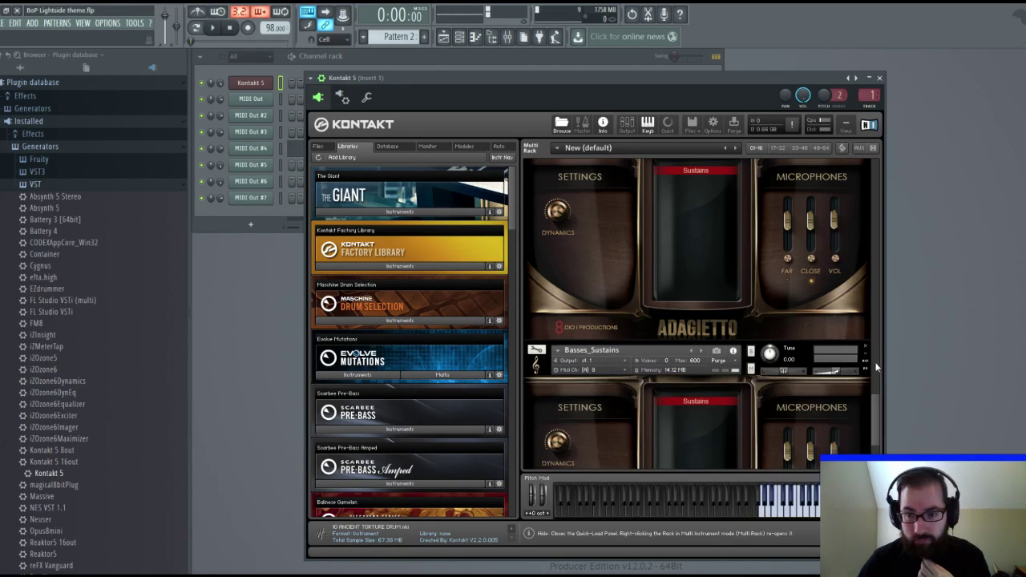
mouse_move(878, 406)
mouse_down()
mouse_move(879, 433)
mouse_move(879, 404)
mouse_up()
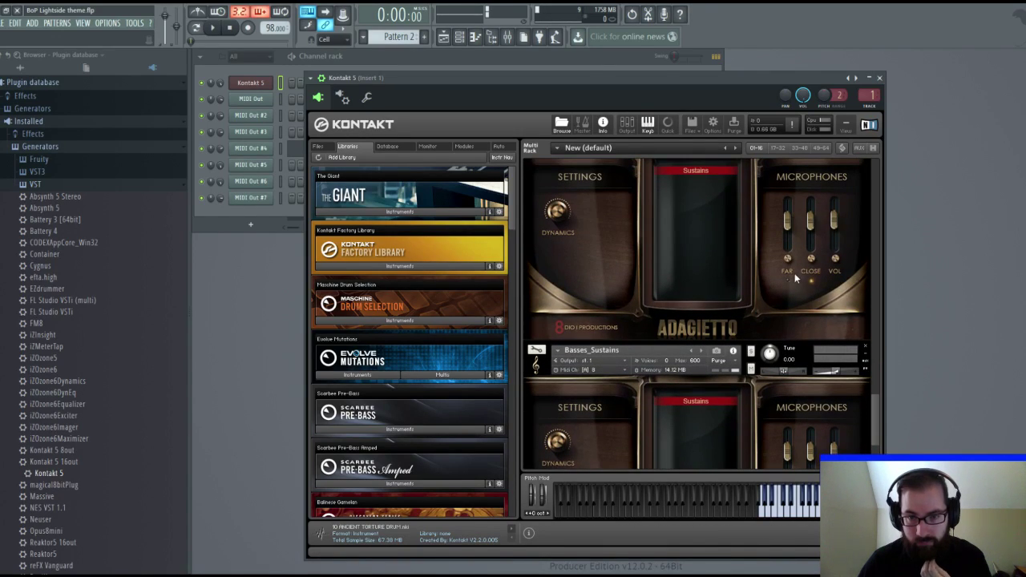
drag(875, 401, 877, 422)
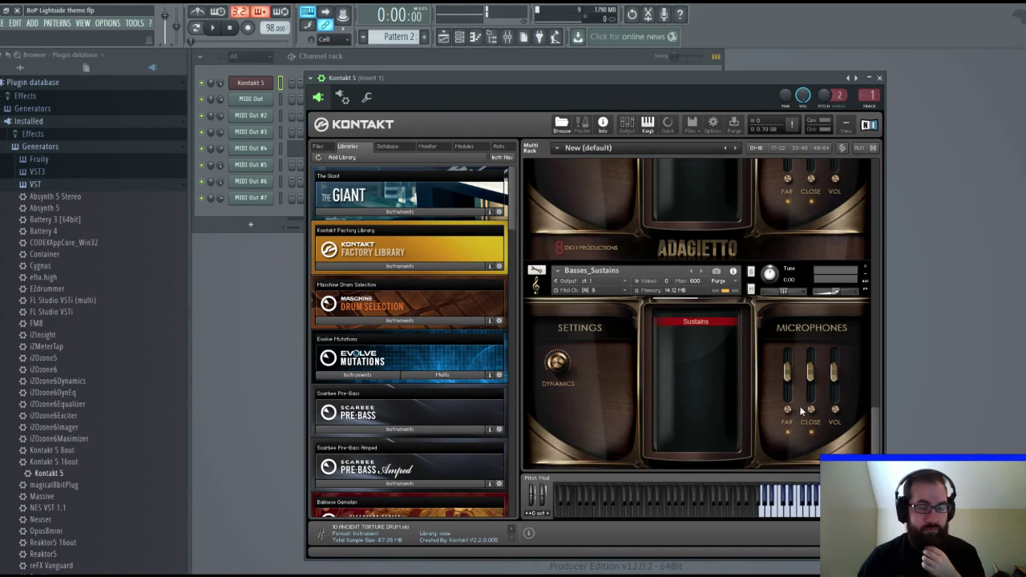
mouse_move(875, 433)
mouse_down()
mouse_move(877, 393)
mouse_move(876, 446)
mouse_up()
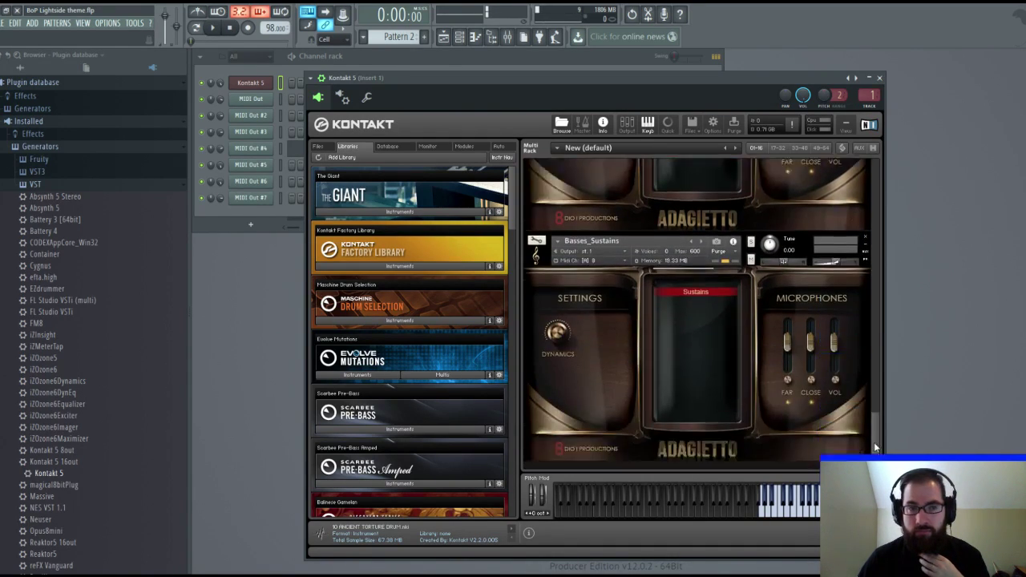
Close the Kontakt 5 window and clone the MIDI Out #7 channel in the channel rack.
scroll(590, 253, up, 2)
scroll(579, 184, up, 5)
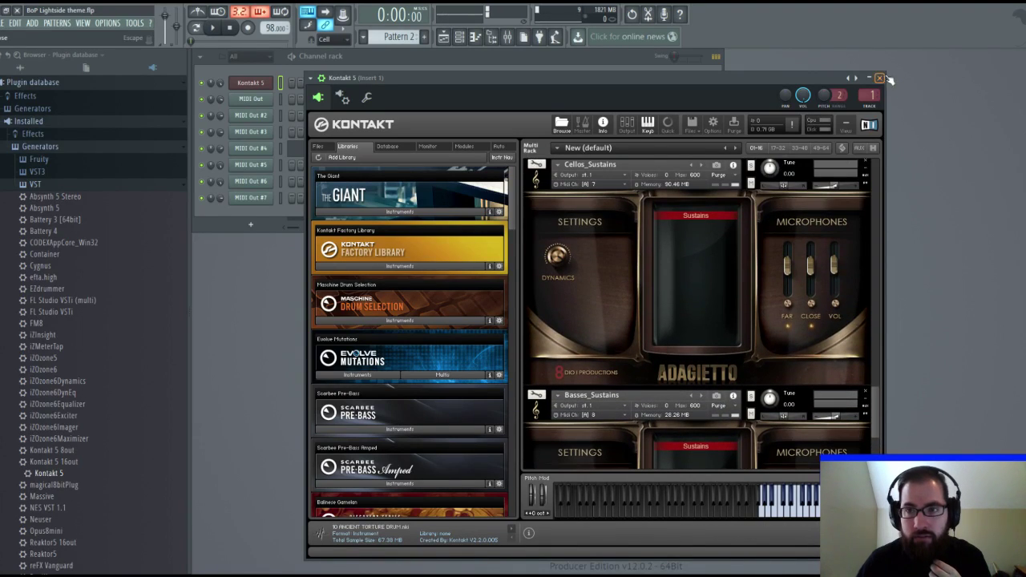
click(880, 78)
click(251, 198)
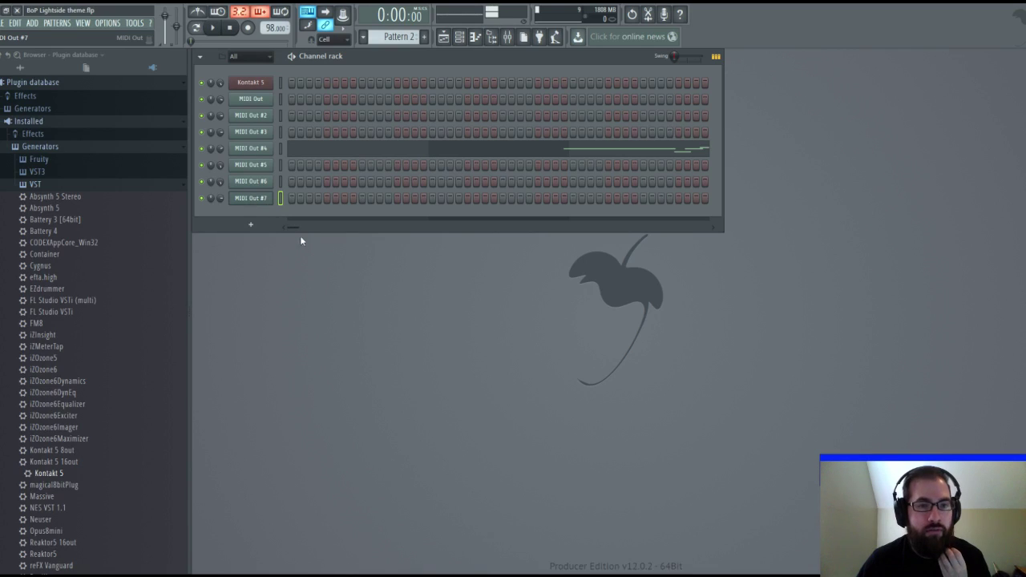
key(alt+c)
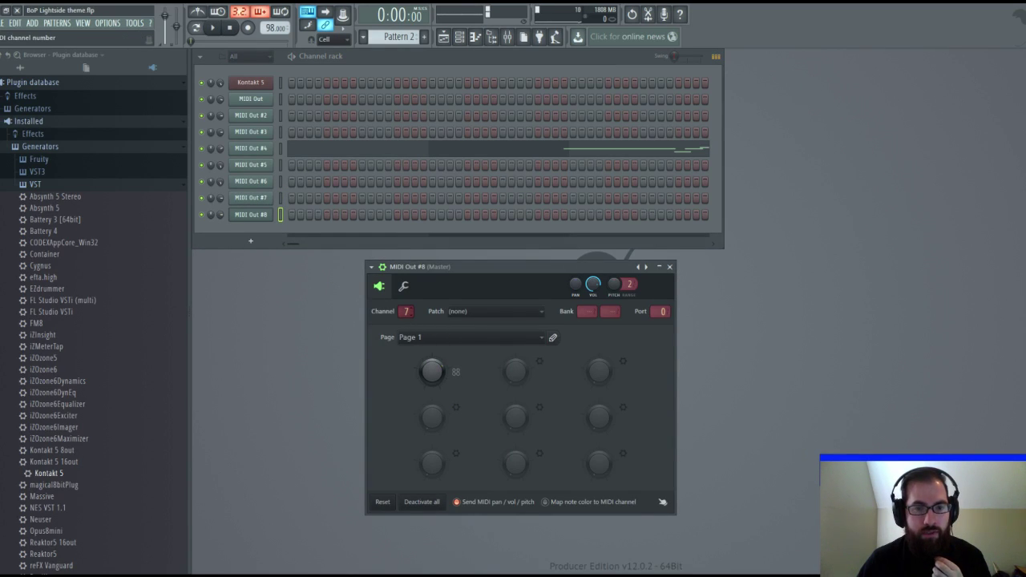
click(670, 266)
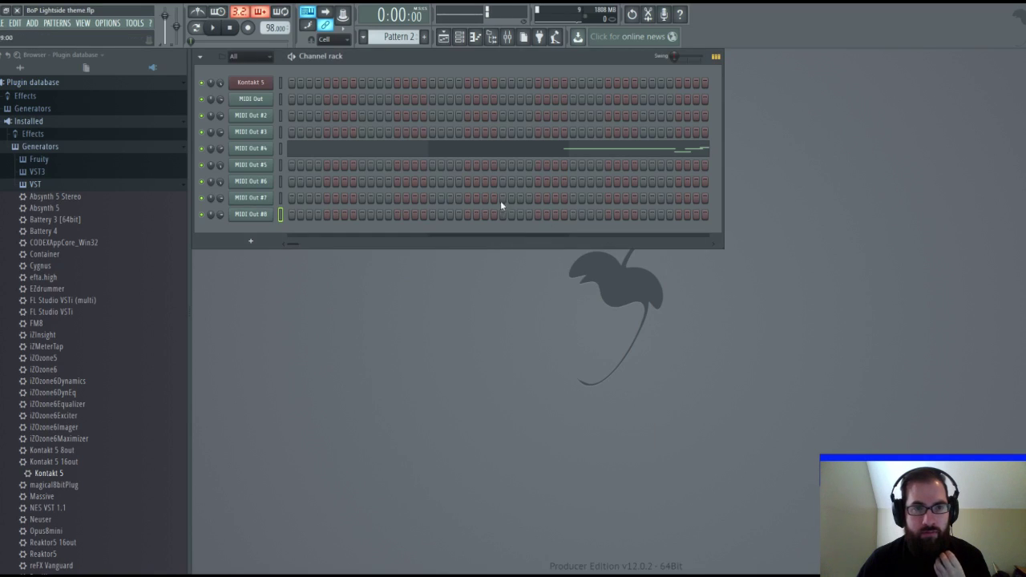
Rename the first three MIDI Out channels as Vln trem, Vln stac and Vln sus.
click(280, 99)
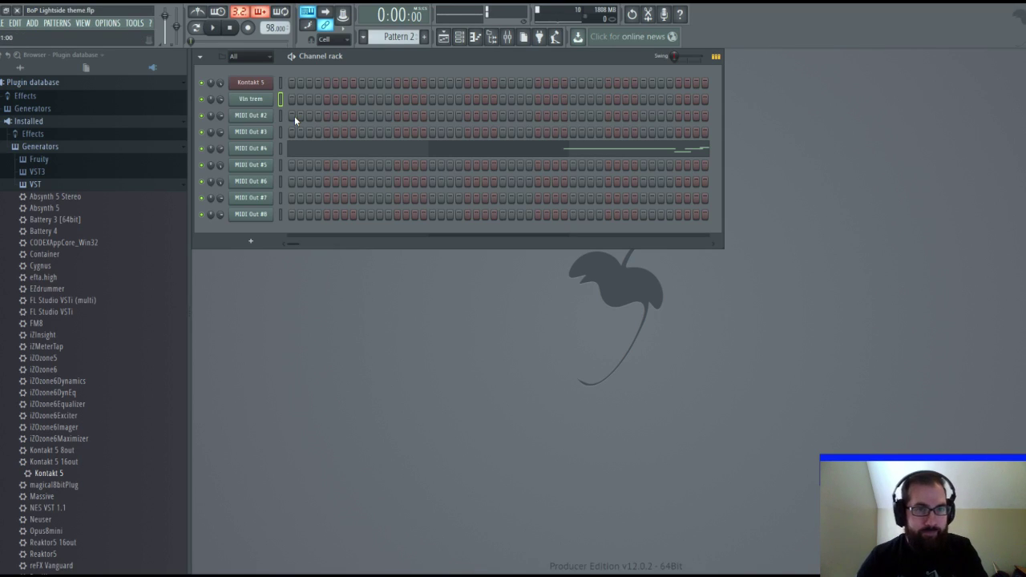
click(265, 117)
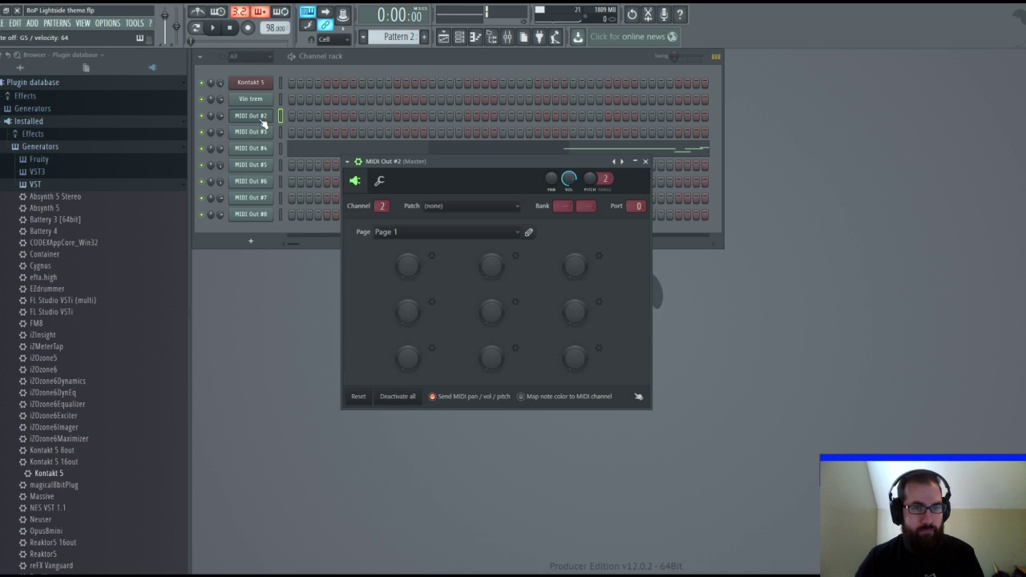
click(263, 122)
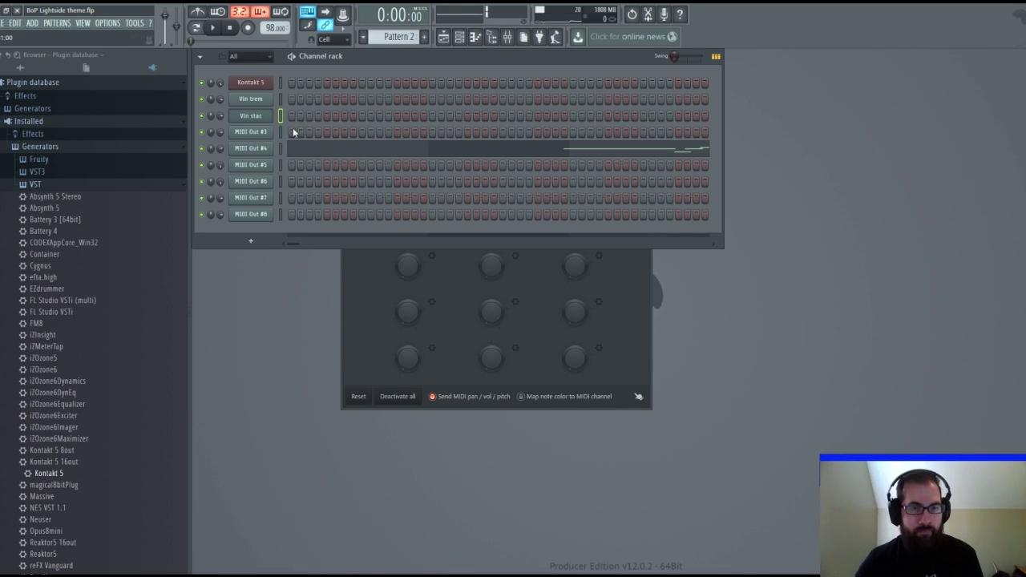
click(266, 133)
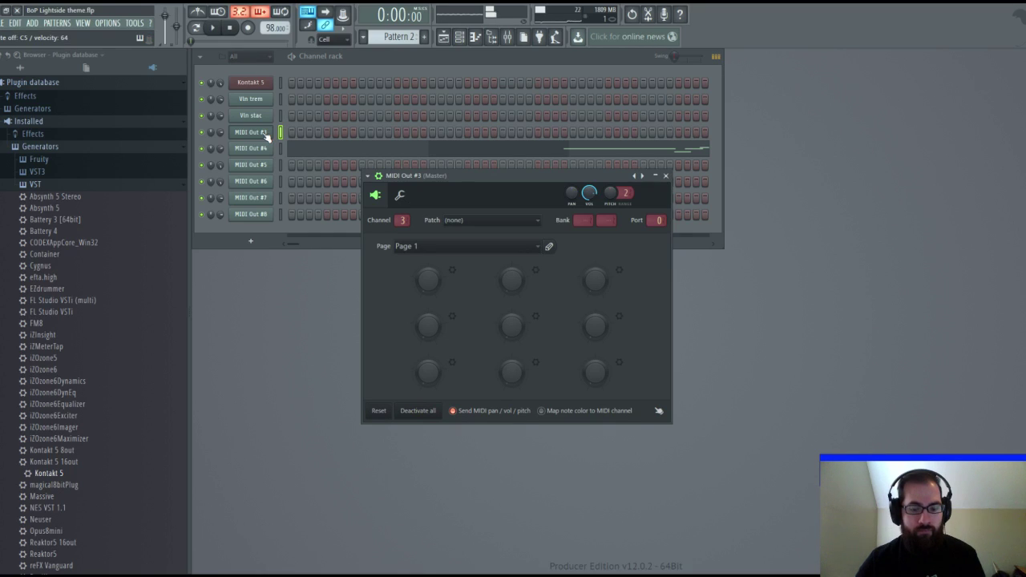
click(240, 135)
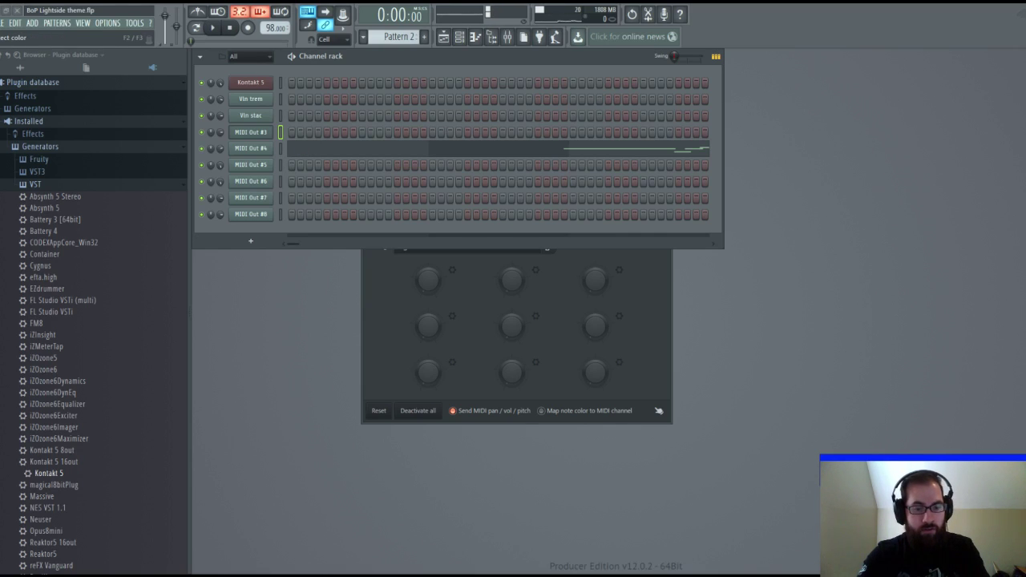
key(Return)
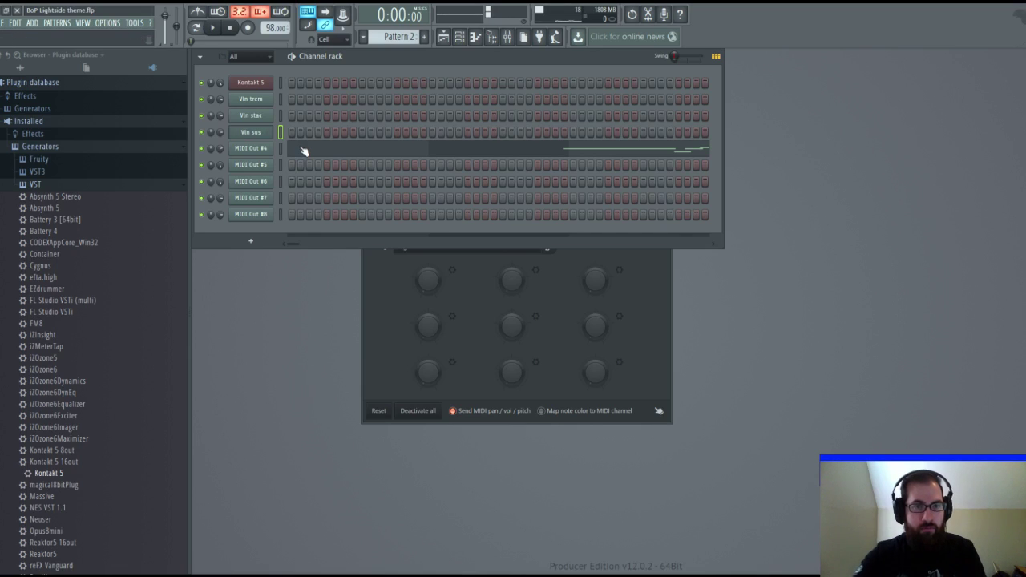
Rename MIDI Out #4 as Solo horn and MIDI Out #5 as Piano.
click(264, 150)
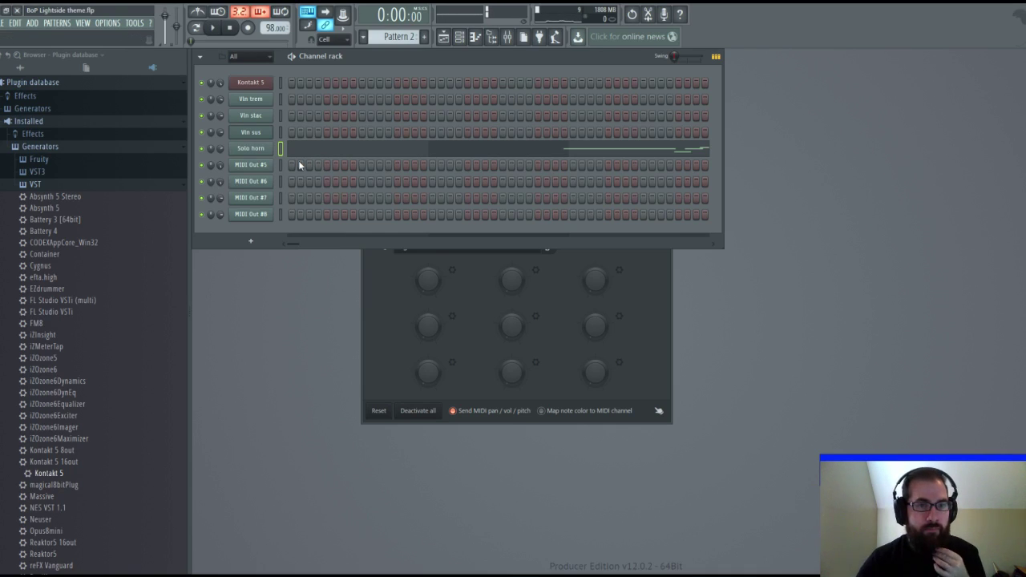
click(264, 166)
click(268, 168)
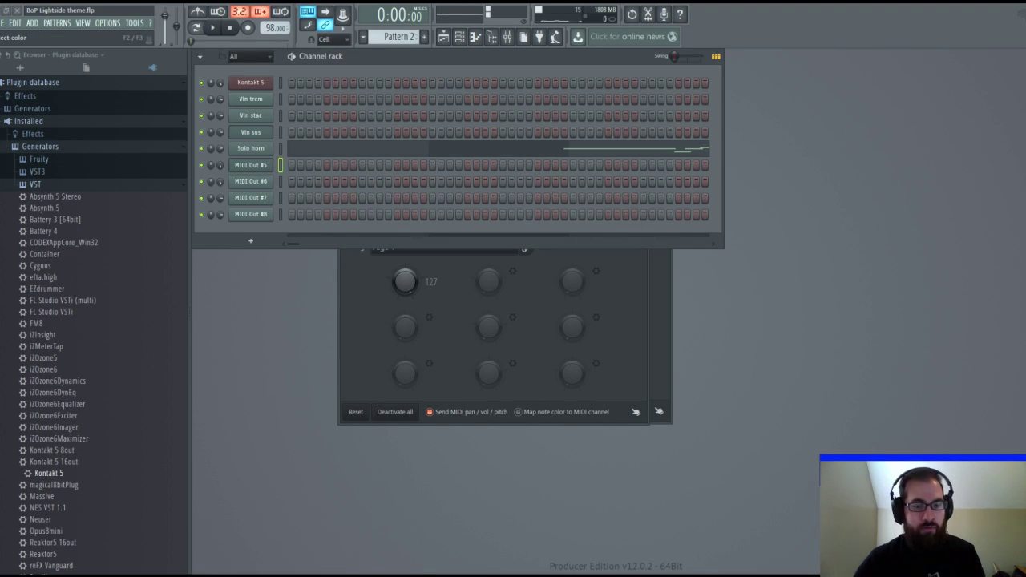
key(Return)
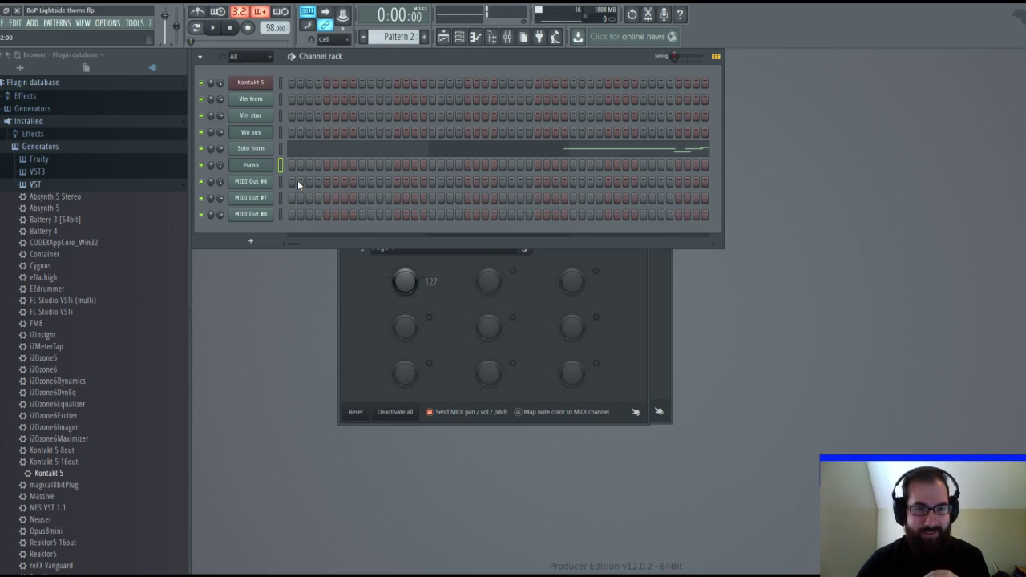
Check the notes of MIDI Out #6 in the piano roll and rename the channel as Vla sus.
click(264, 183)
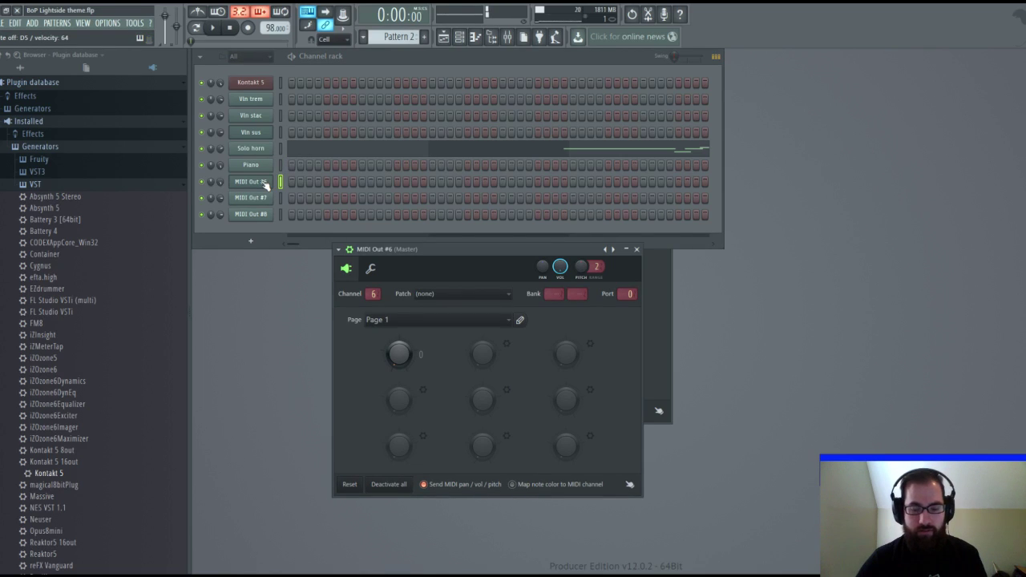
click(264, 183)
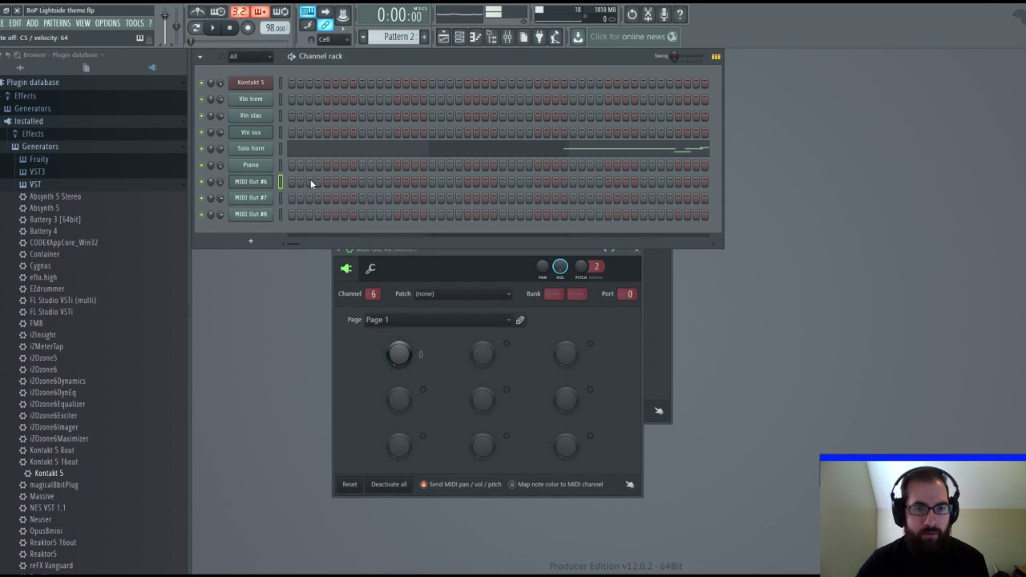
key(F7)
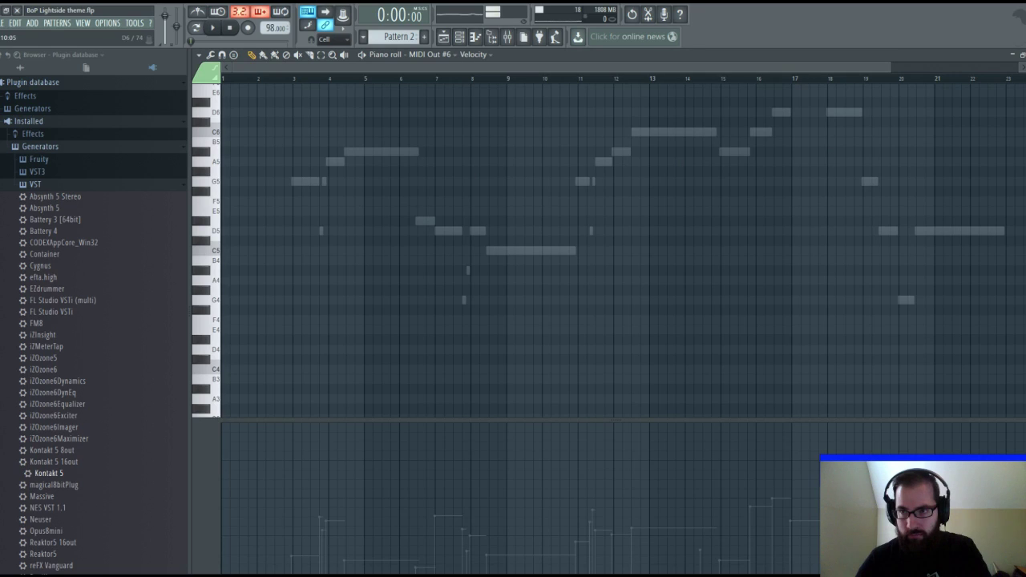
key(F7)
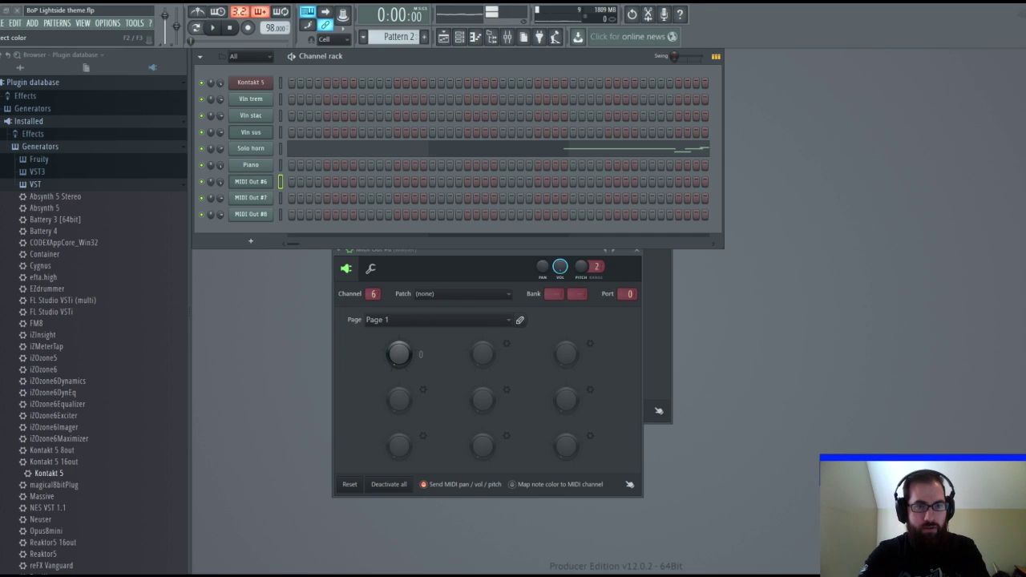
key(Return)
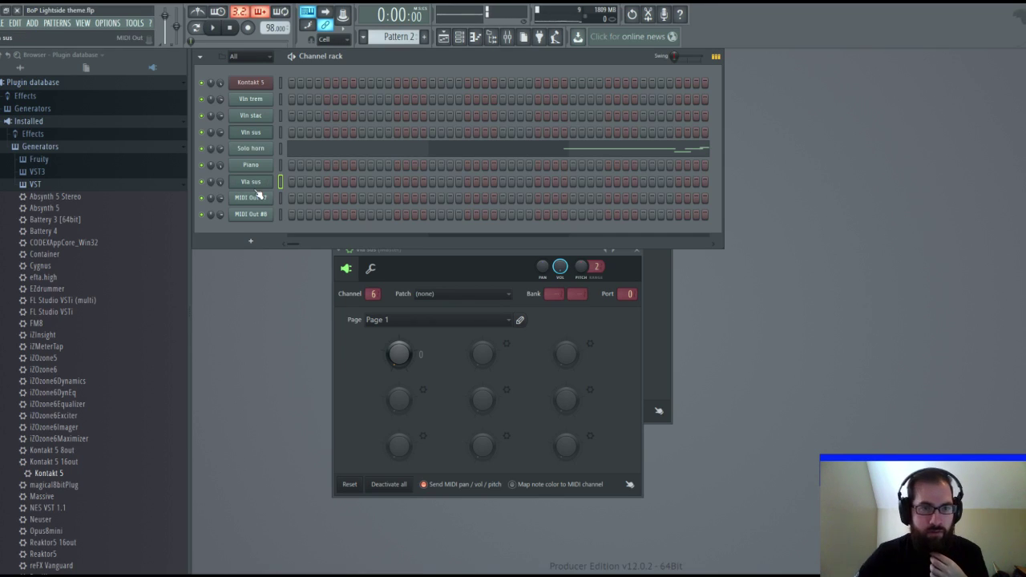
Rename MIDI Out #7 as Clo sus and MIDI Out #8 as Bass sus.
click(280, 198)
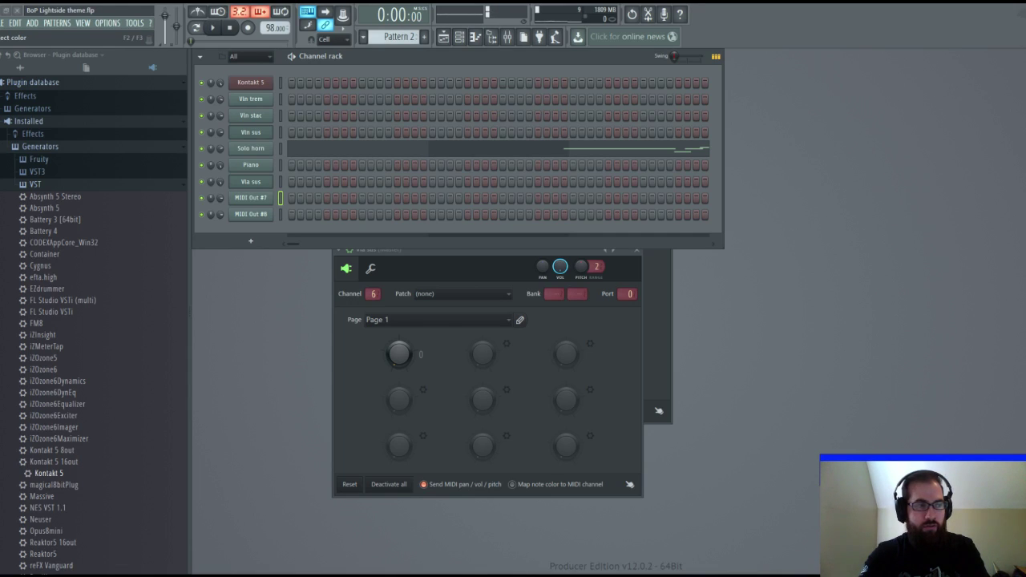
key(F2)
text(Clo sus)
key(Return)
click(281, 214)
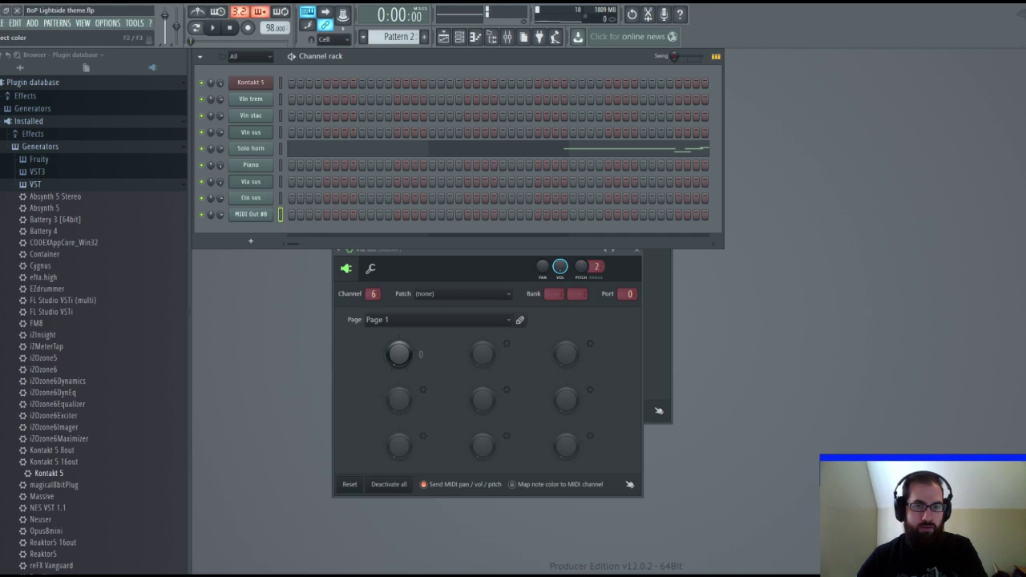
key(F2)
text(Bass sus)
key(Return)
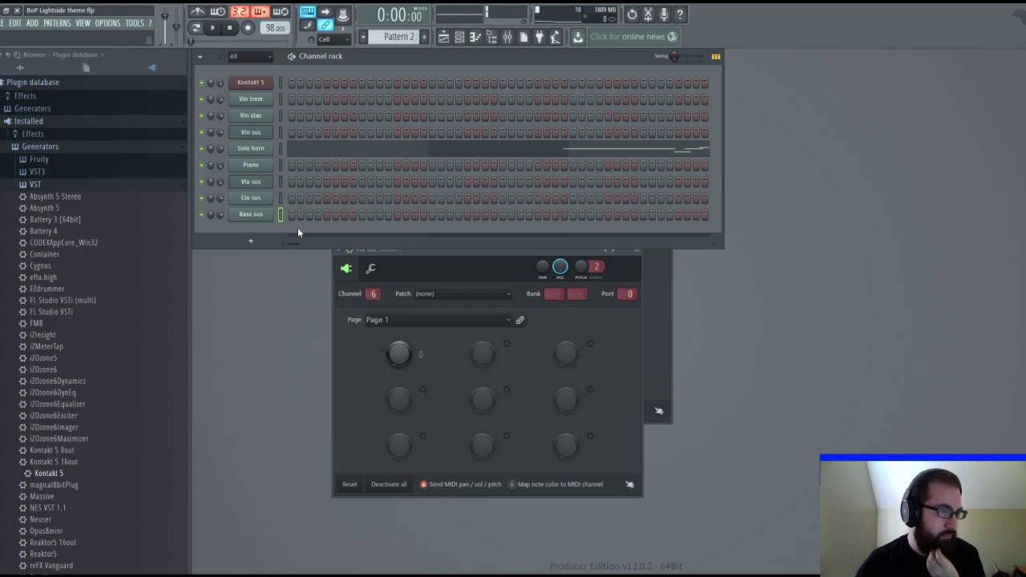
Close the channel settings windows left open for Vln sus, Vla sus and the other renamed channels.
key(Up)
key(Up)
key(Up)
key(Up)
key(Up)
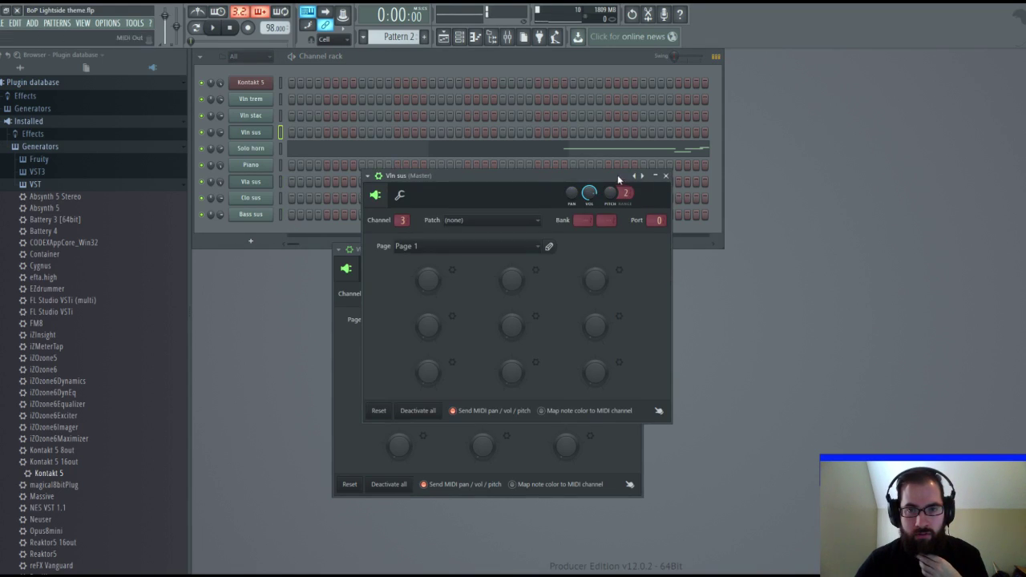
drag(619, 176, 611, 182)
click(657, 185)
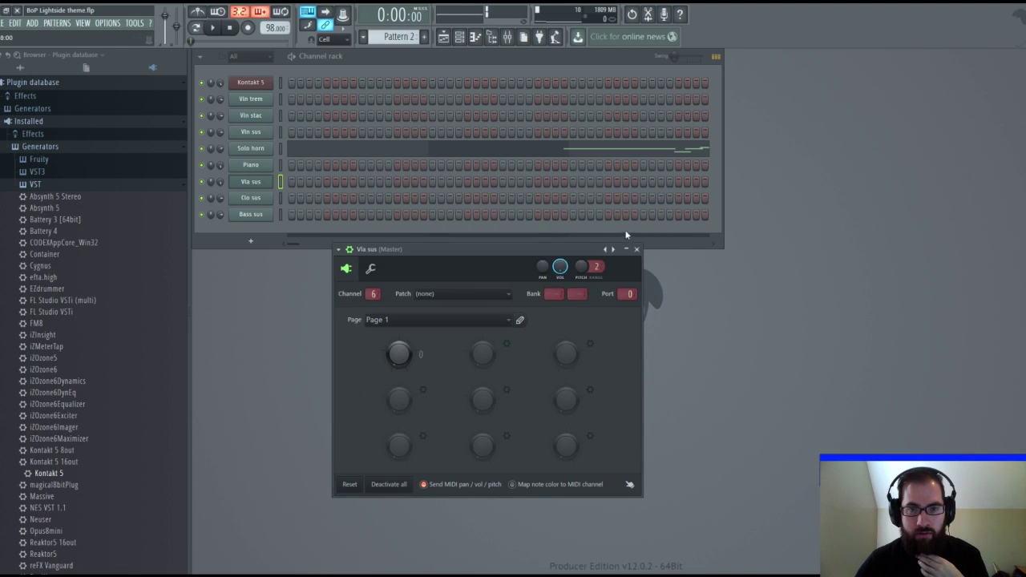
drag(566, 244, 559, 250)
click(631, 255)
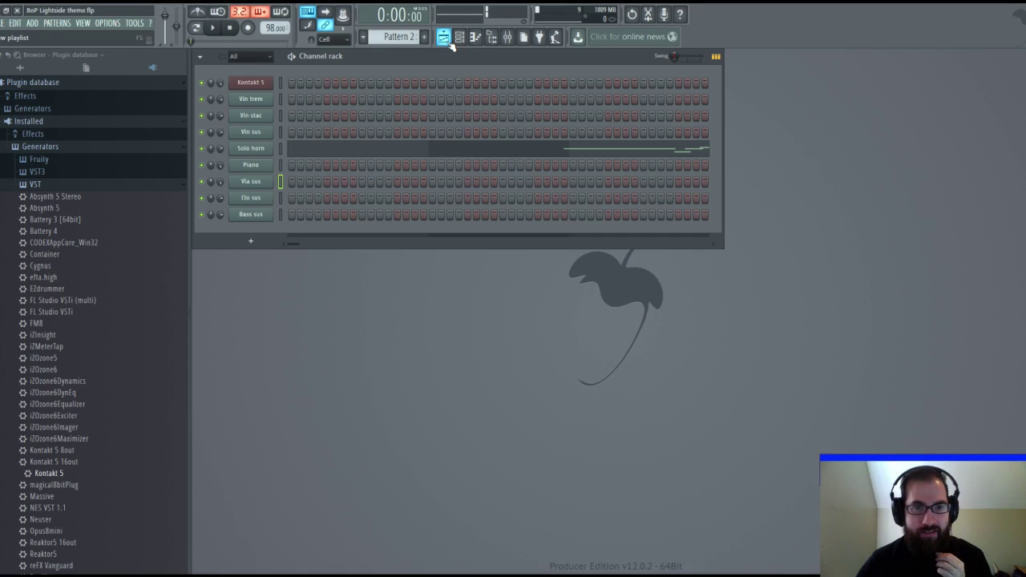
Set the first controller knob of the Clo sus channel to 61 and play the song back.
click(251, 198)
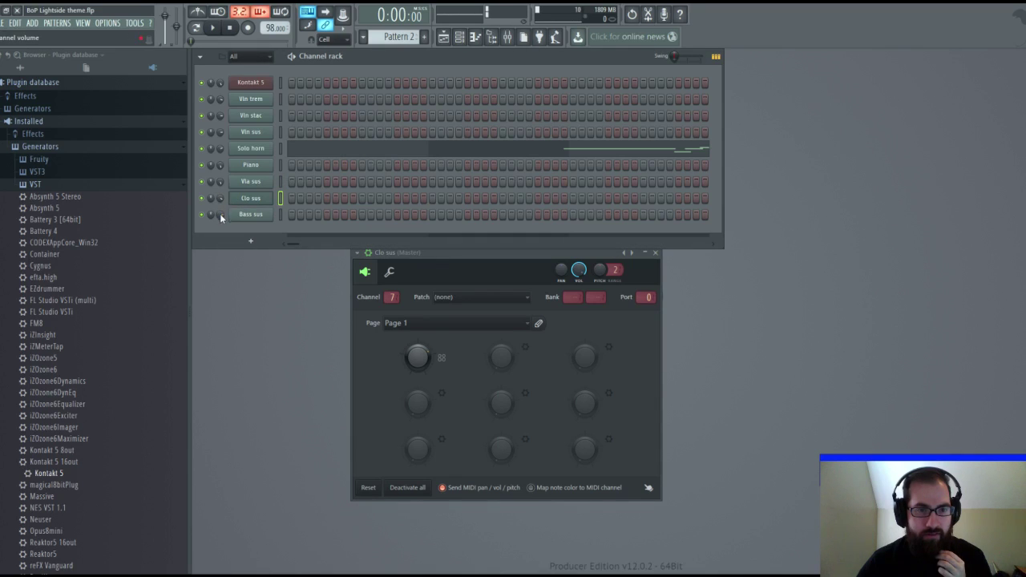
click(416, 353)
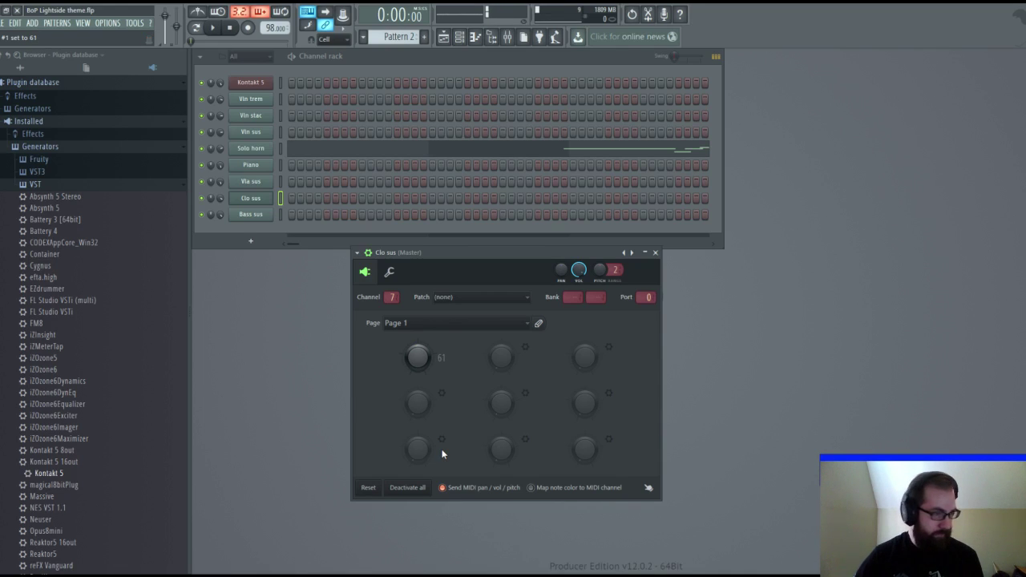
click(655, 252)
click(211, 29)
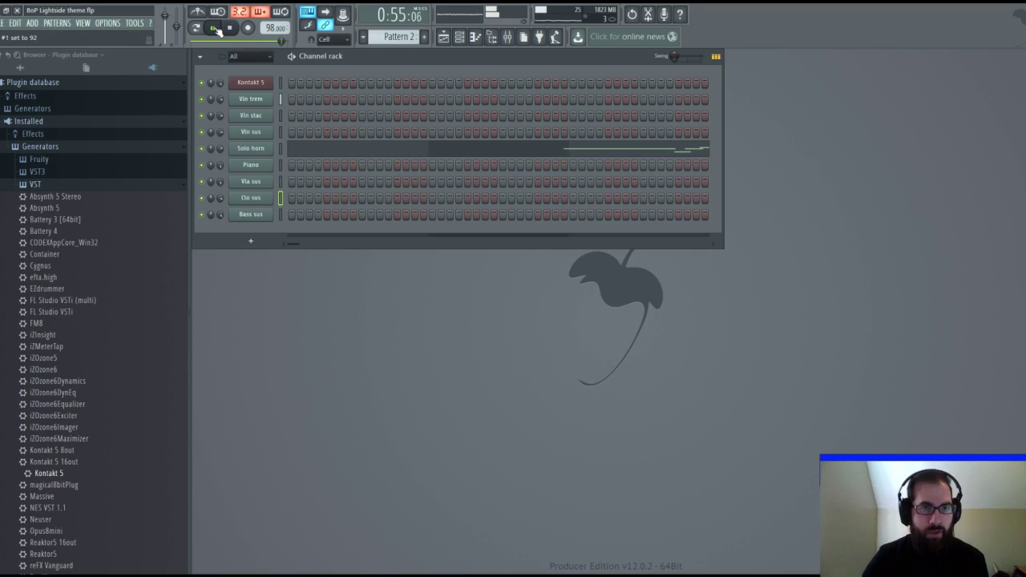
click(229, 28)
Mute playlist Track 2, which holds the Pattern 2 clip.
click(201, 149)
click(446, 39)
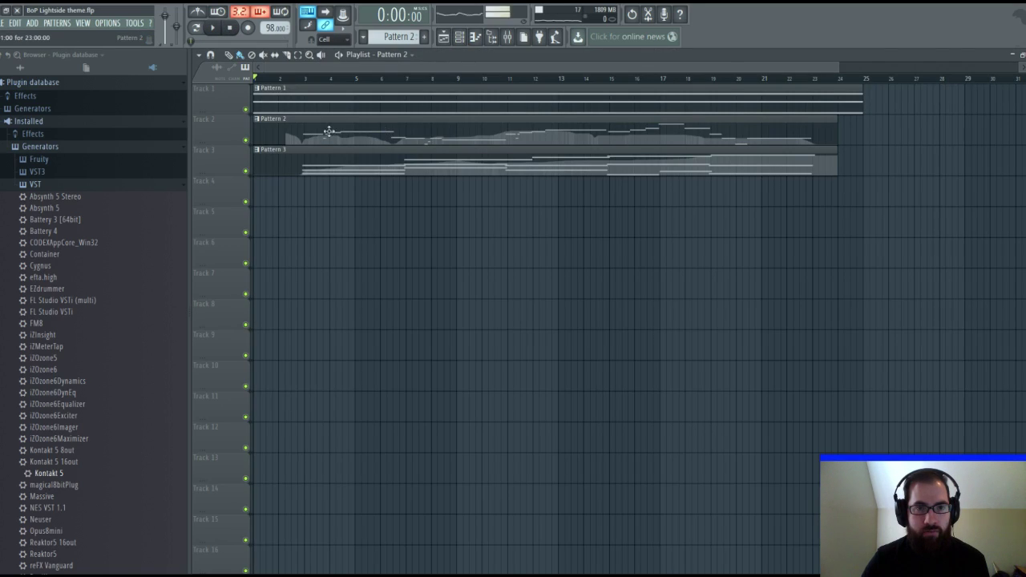
click(246, 140)
Place an empty Pattern 4 clip on playlist Track 4, running from bar 1 to bar 25, and remove the stray clips.
click(255, 191)
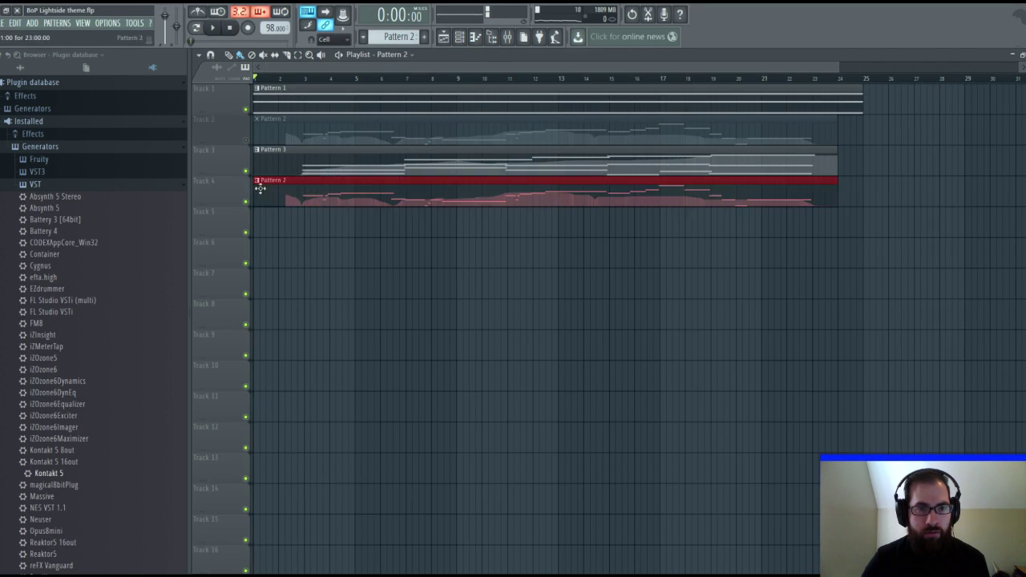
right_click(327, 191)
click(336, 158)
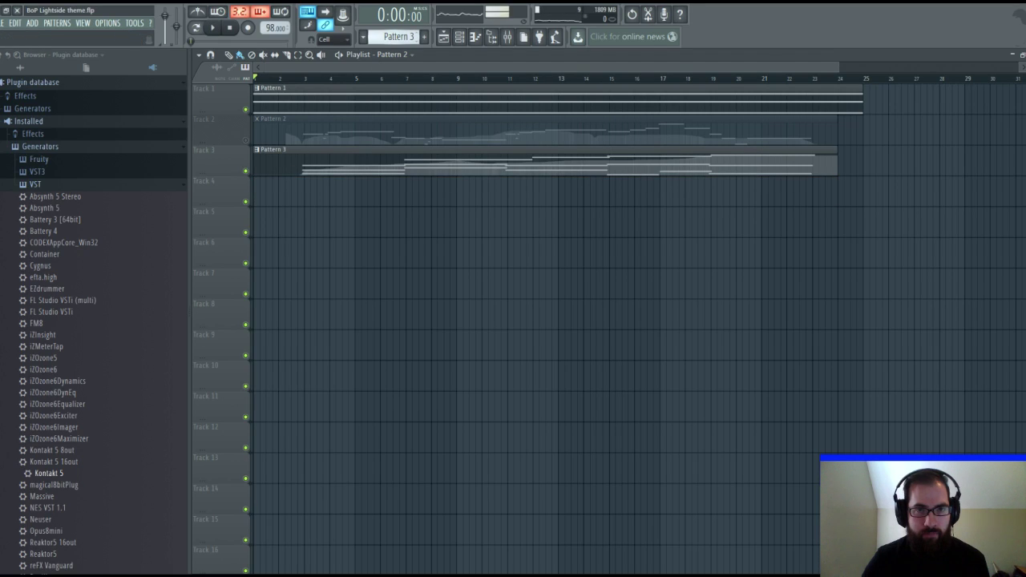
click(293, 192)
click(336, 191)
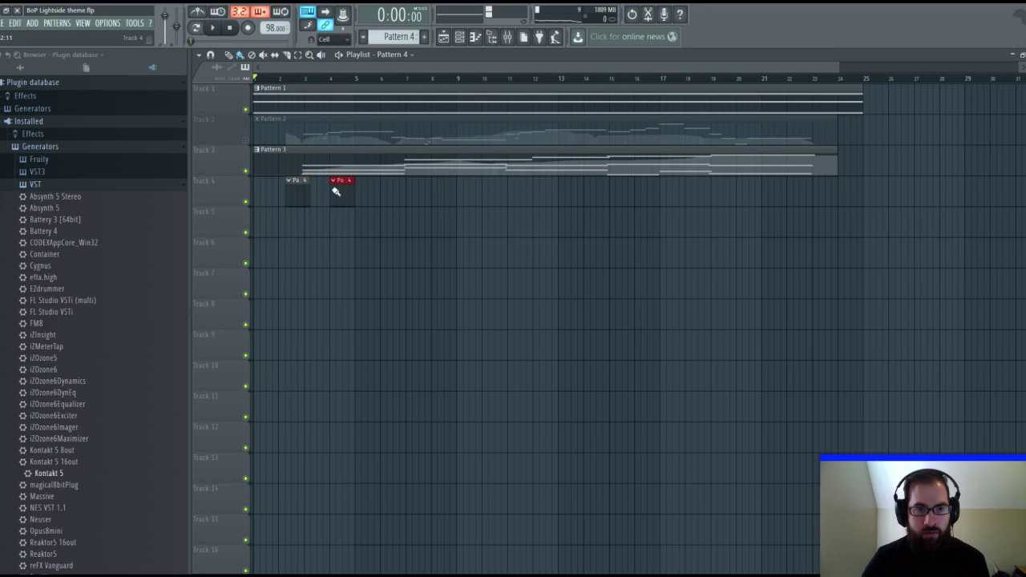
right_click(336, 191)
drag(293, 192, 864, 179)
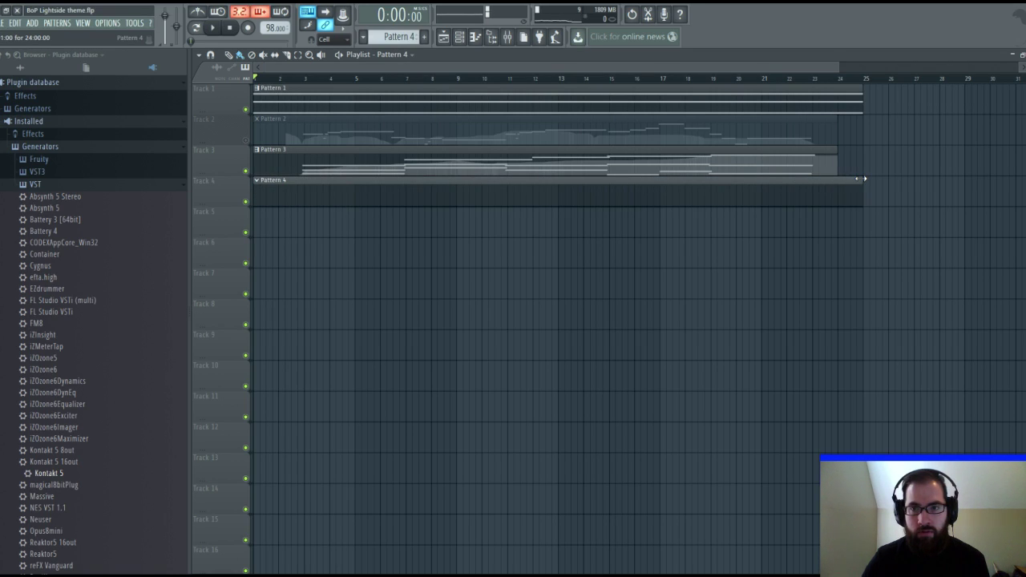
Lengthen the final three-note Vla sus chord in Pattern 3 to about bar 25 and return to the playlist.
double_click(812, 148)
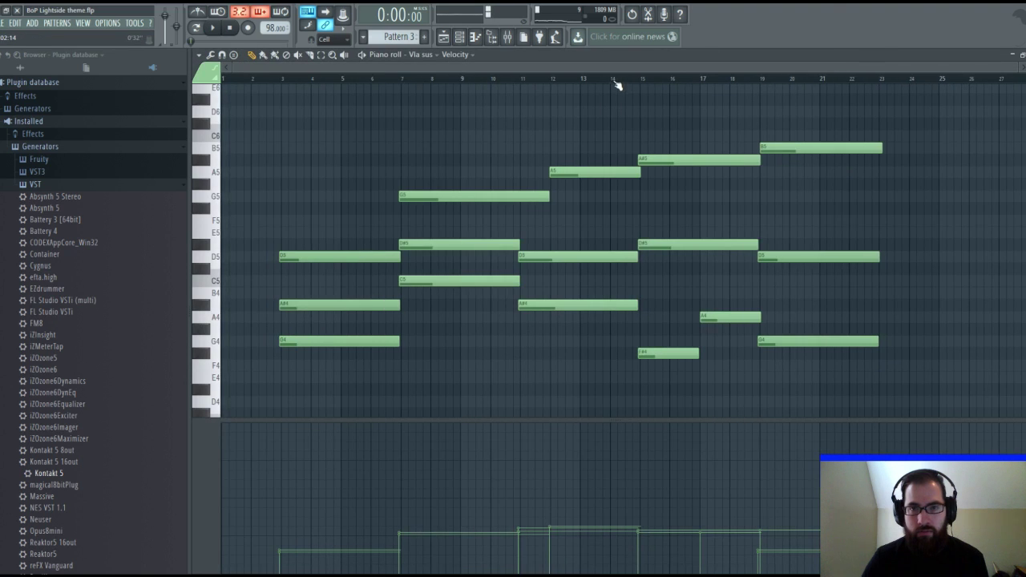
scroll(651, 69, right, 3)
drag(794, 114, 671, 428)
drag(752, 142, 815, 144)
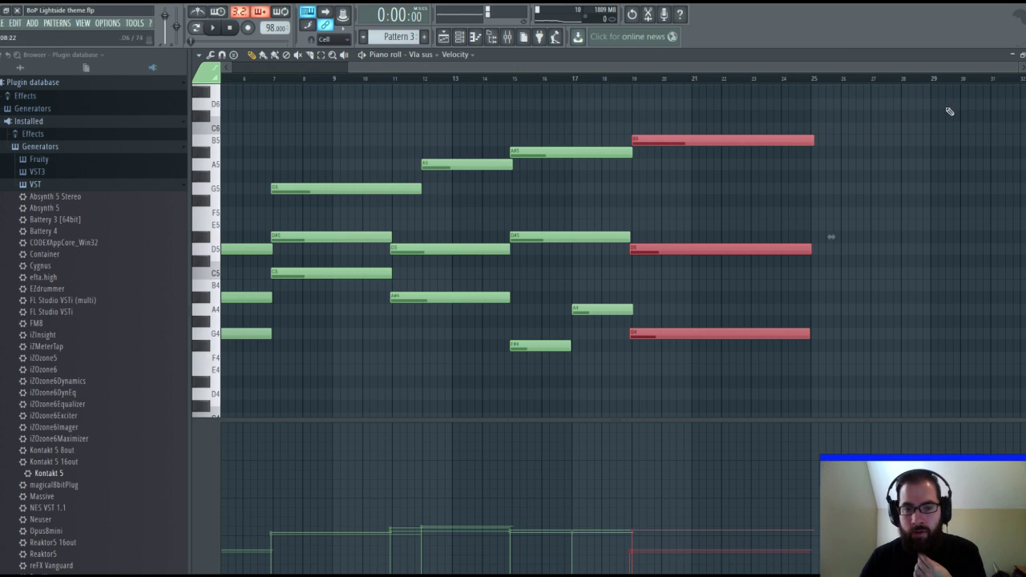
click(1022, 55)
click(718, 54)
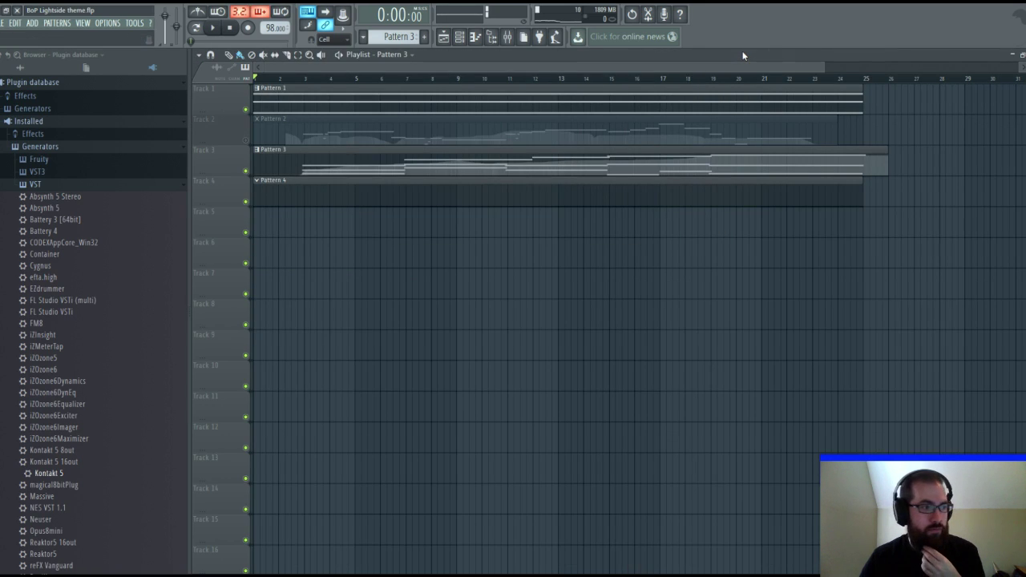